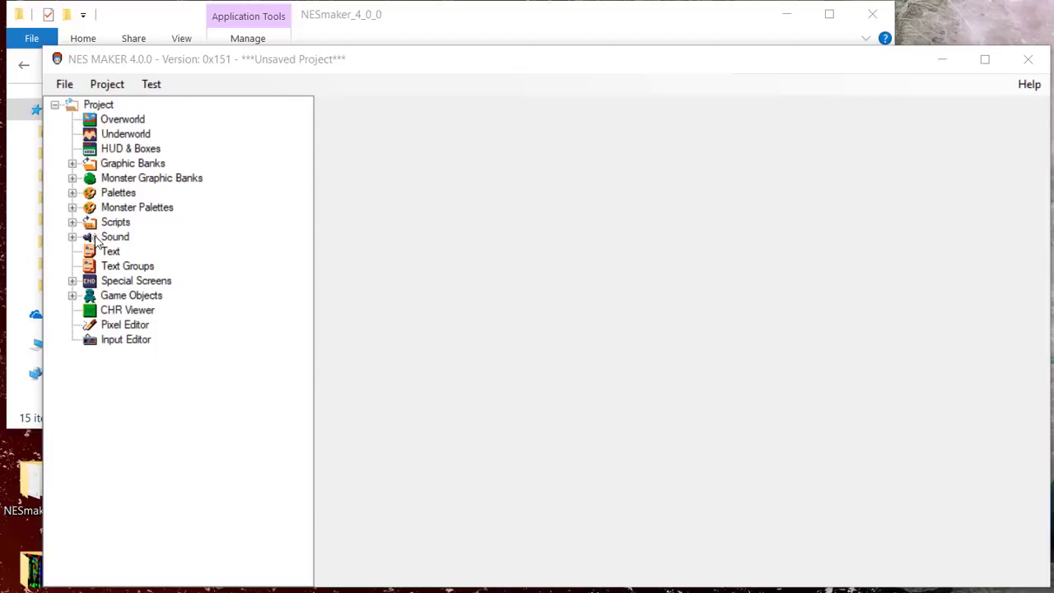
- Show the HUD & Boxes page, then expand and collapse Graphic Banks and Graphics Bank 1
click(94, 327)
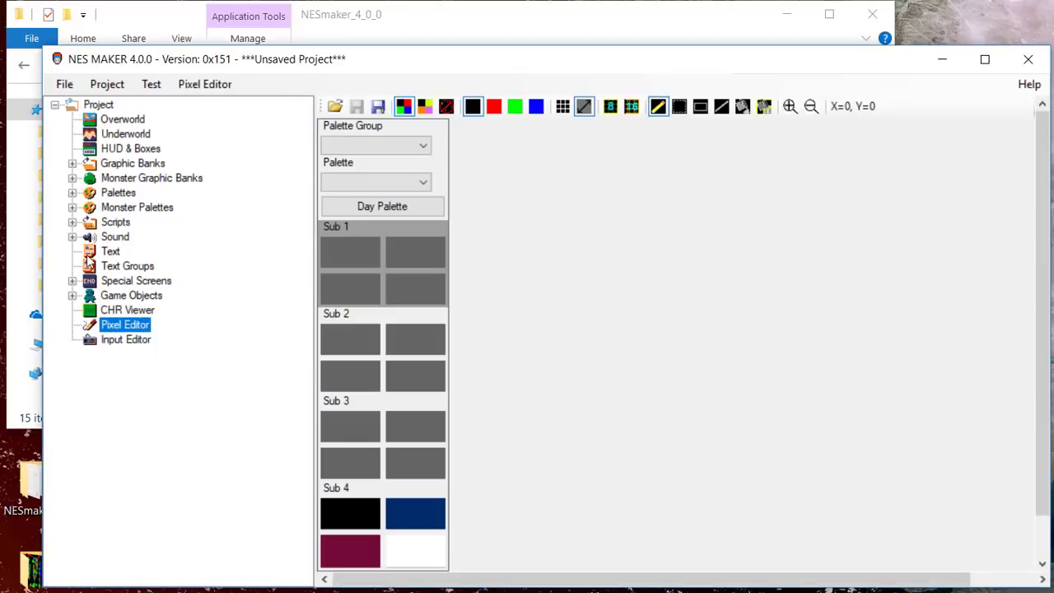
click(104, 150)
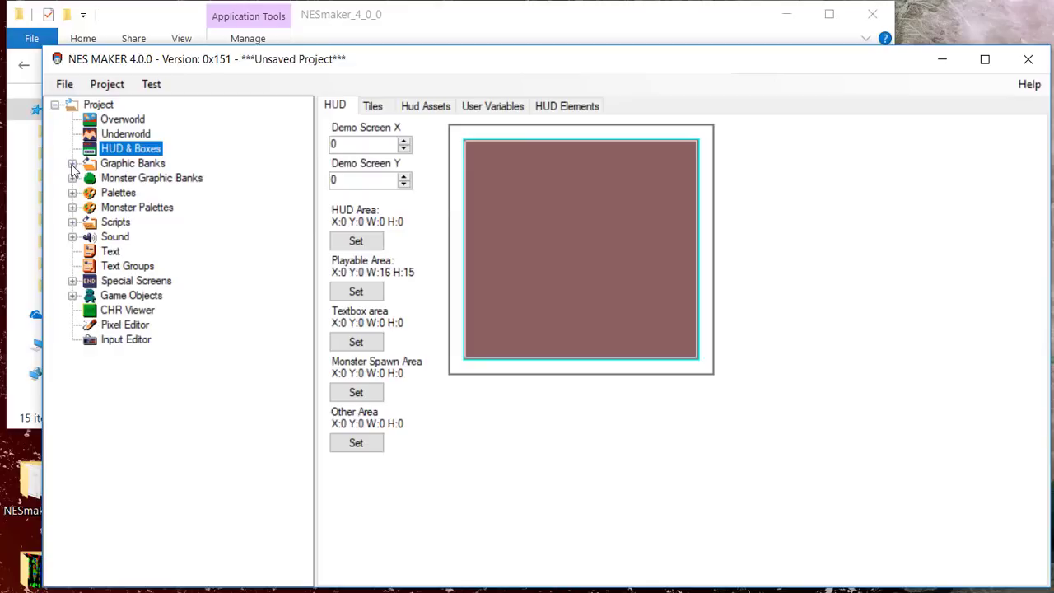
click(73, 163)
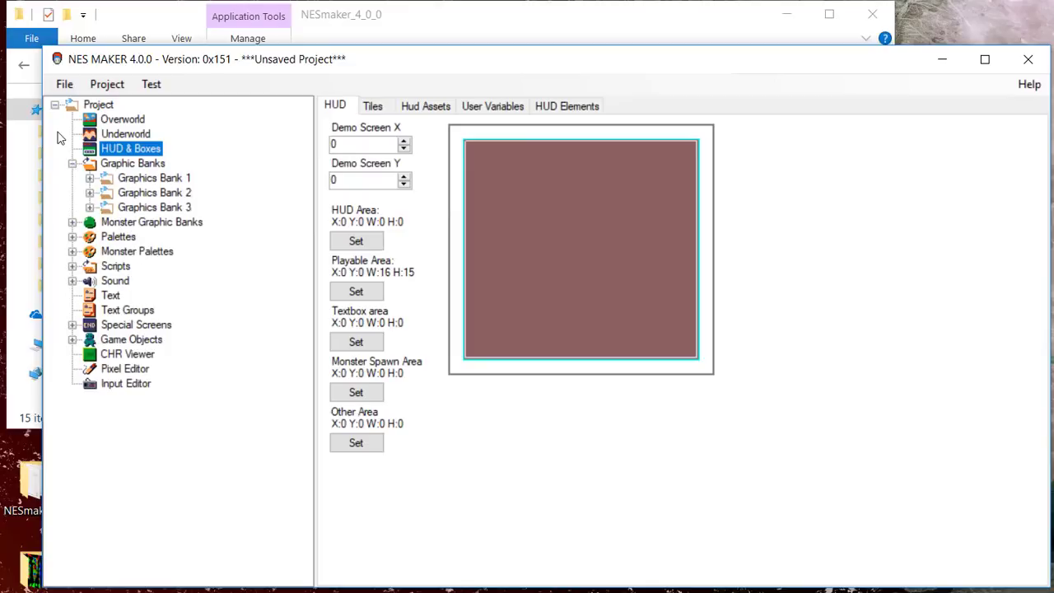
click(89, 178)
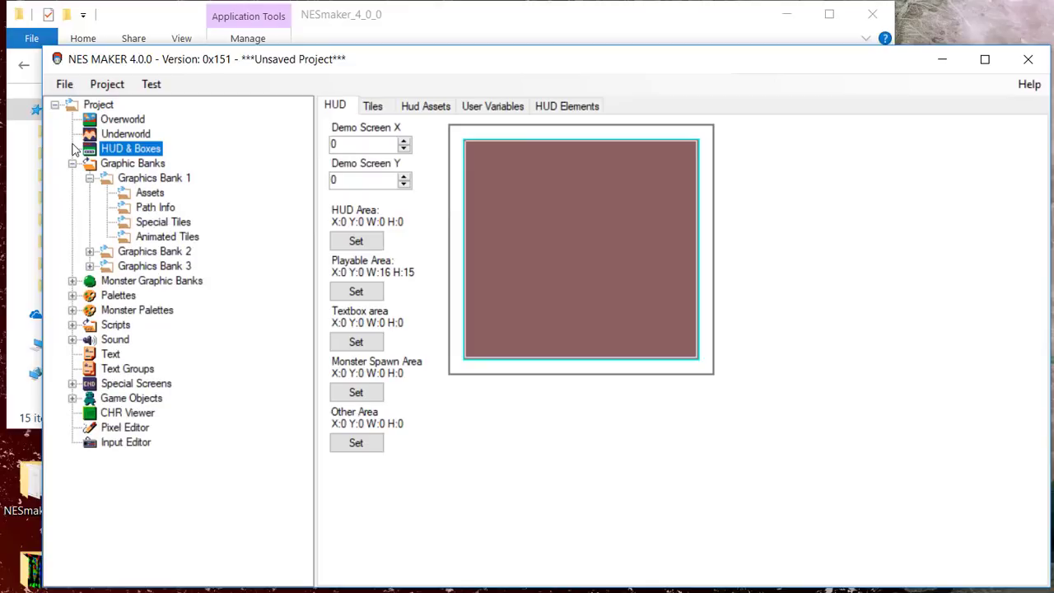
click(72, 162)
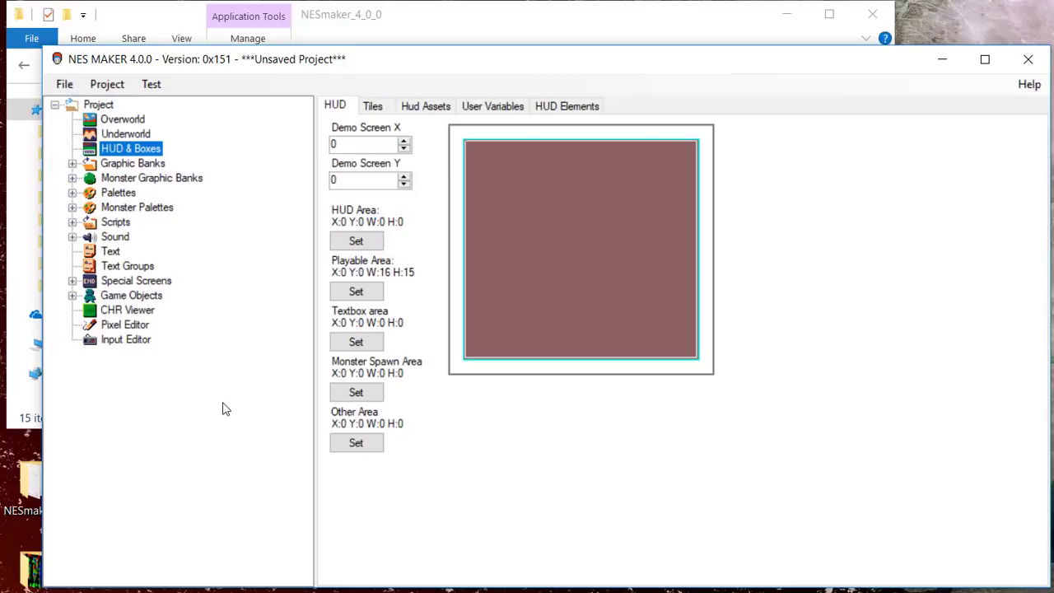
- Switch to the Pixel Editor workspace and look through its Swap Colors and Export CHR commands
click(482, 287)
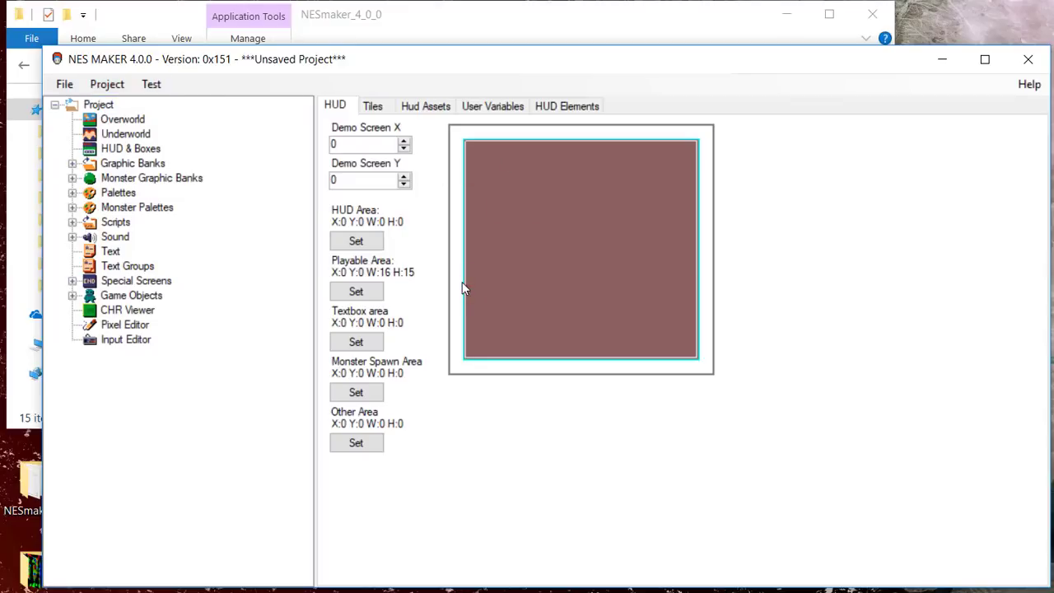
click(139, 328)
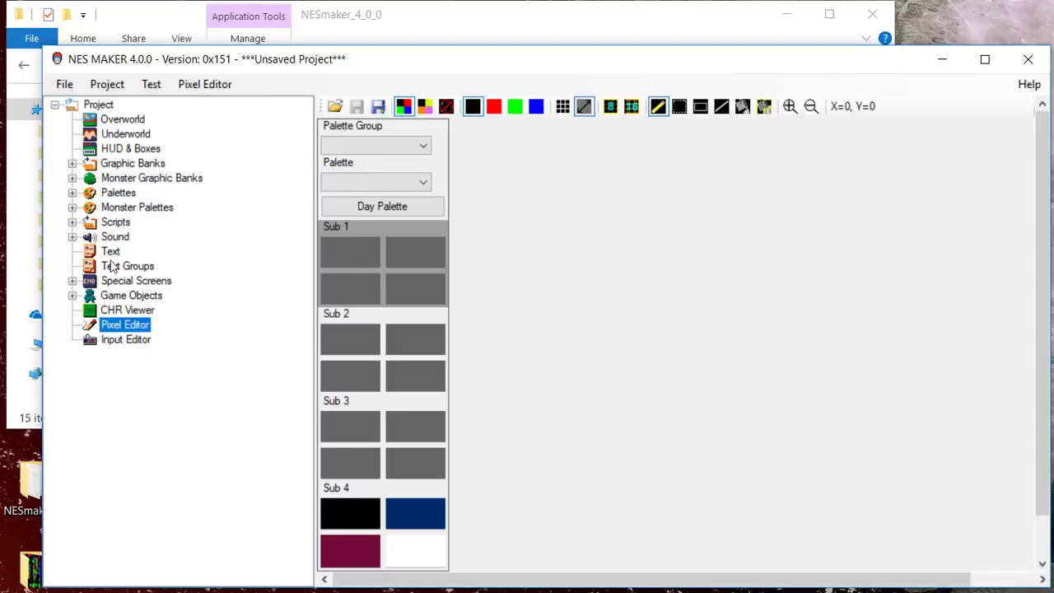
click(204, 85)
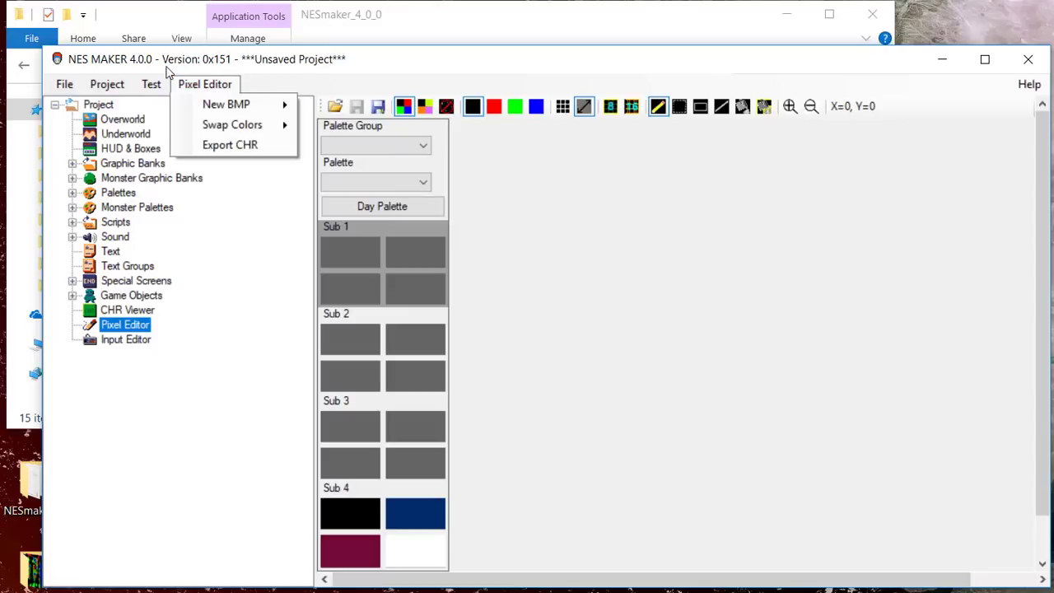
click(228, 145)
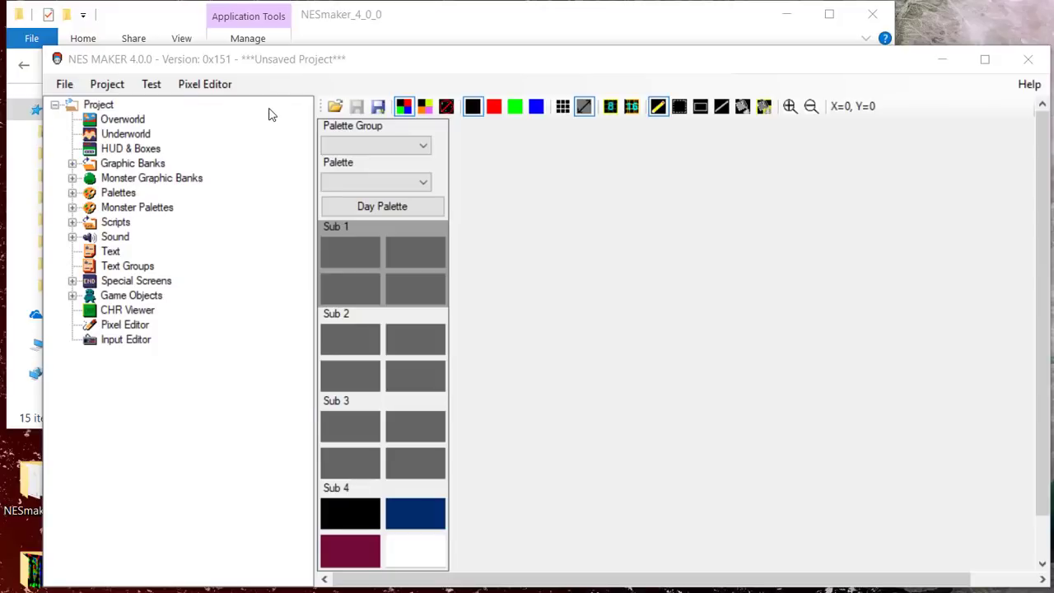
- Start a new project from the File menu, checking the GraphicAssets folder along the way
click(57, 82)
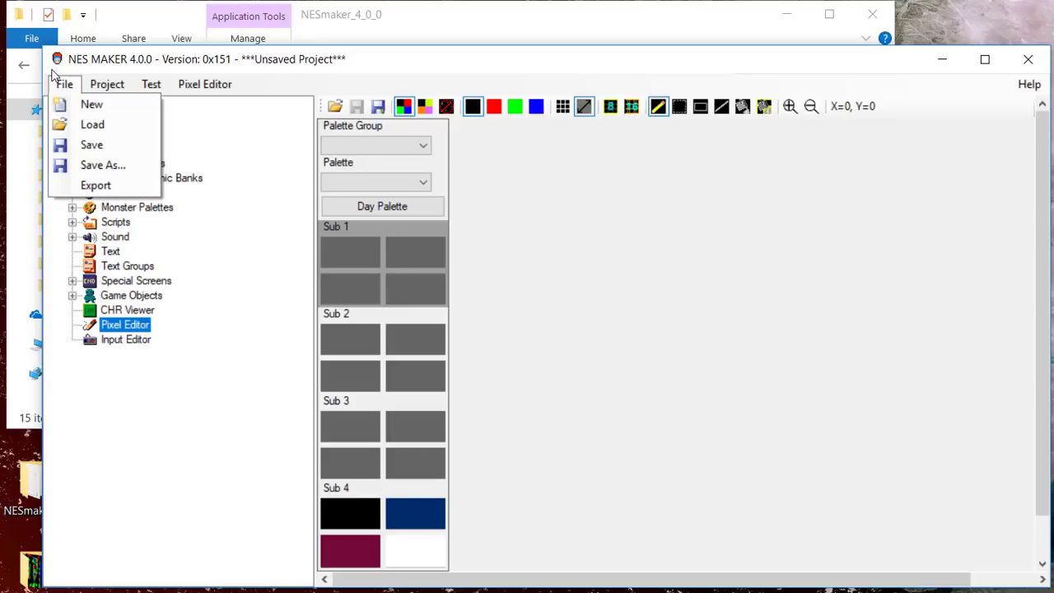
click(91, 104)
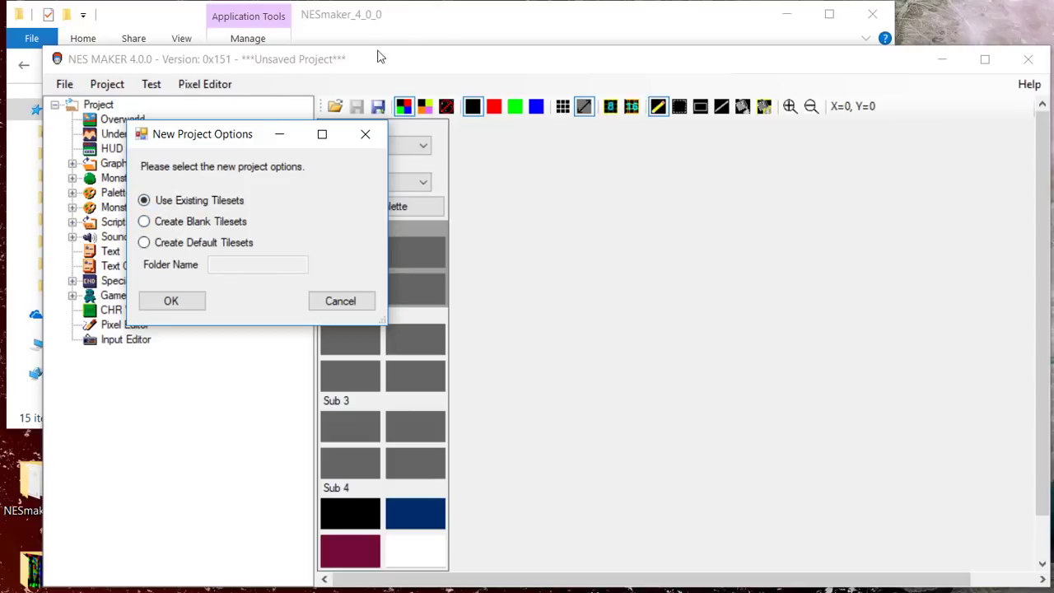
click(436, 30)
double_click(237, 202)
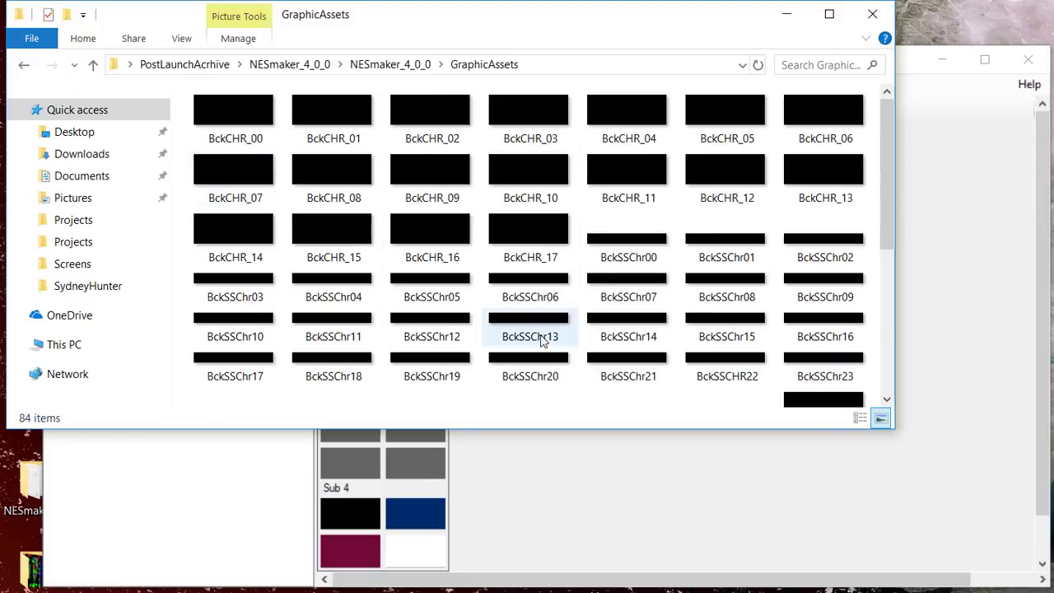
click(597, 523)
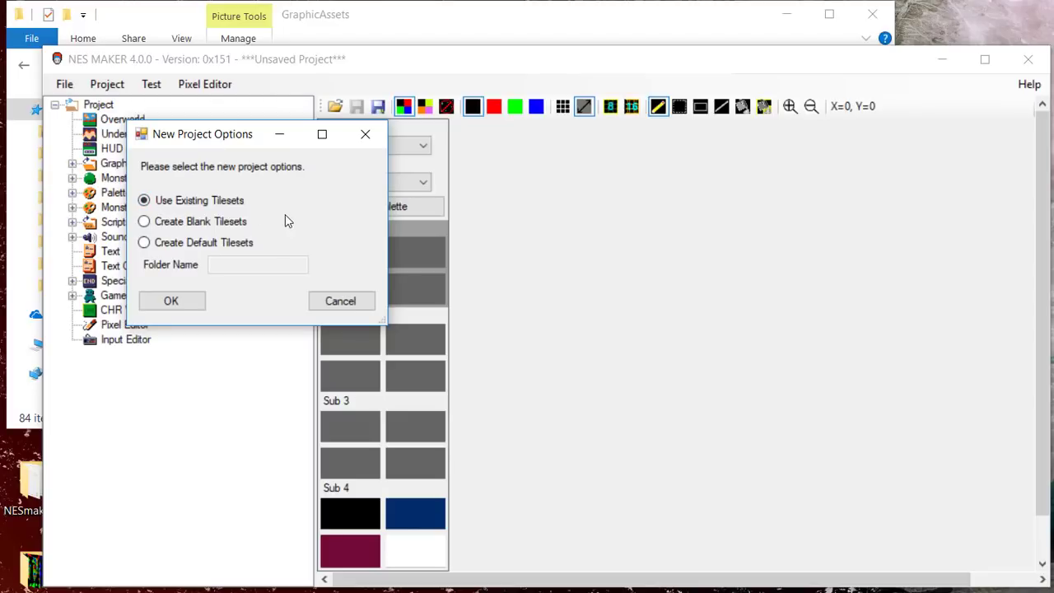
- Create the project with Create Blank Tilesets and the folder name myNewGame
click(143, 222)
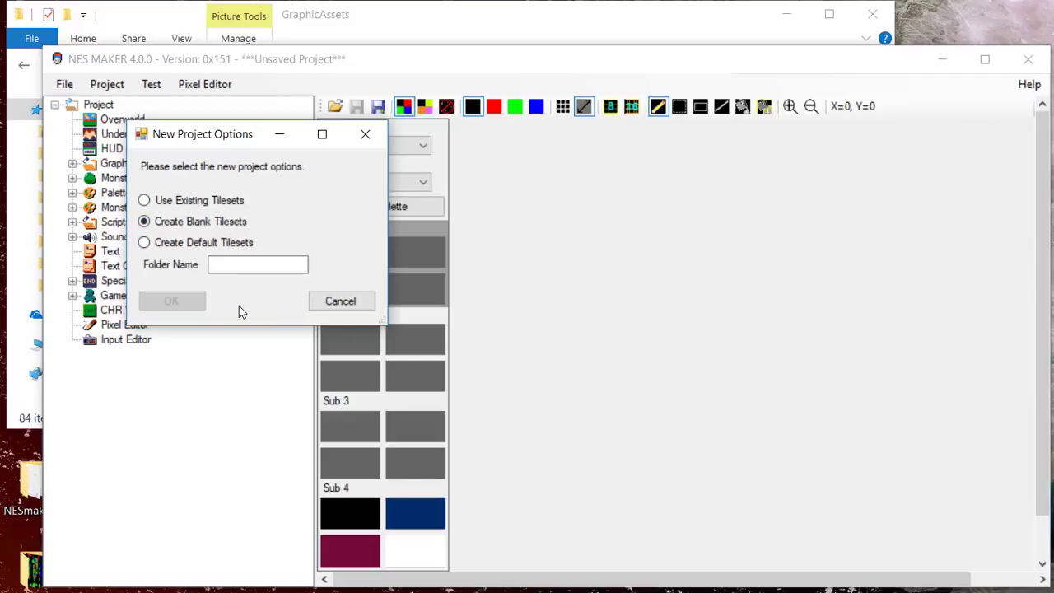
click(240, 265)
click(144, 242)
click(465, 38)
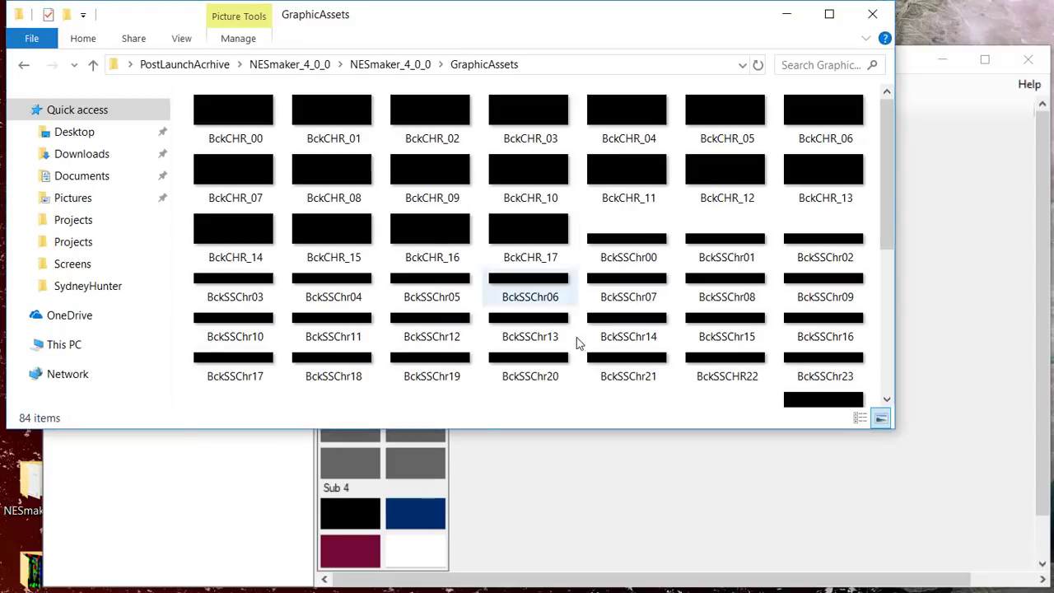
click(555, 486)
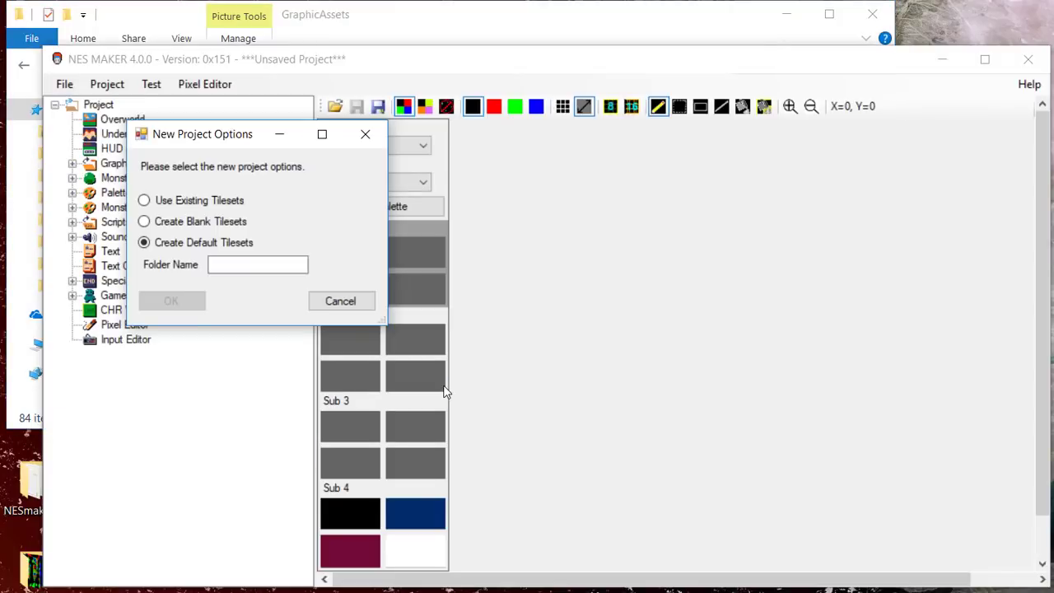
click(244, 265)
click(144, 224)
text(myNewGame)
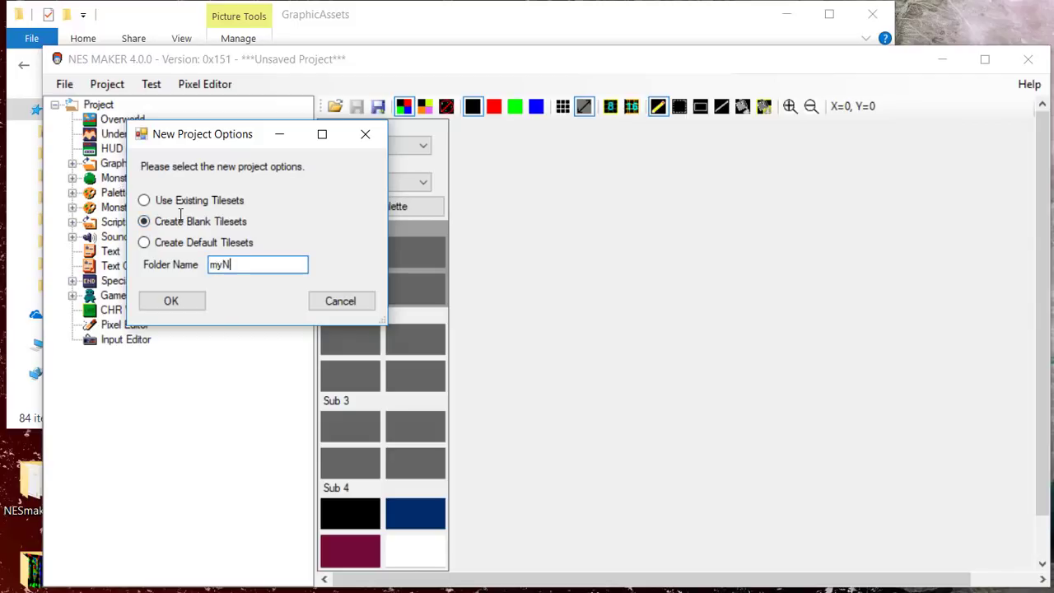
click(166, 302)
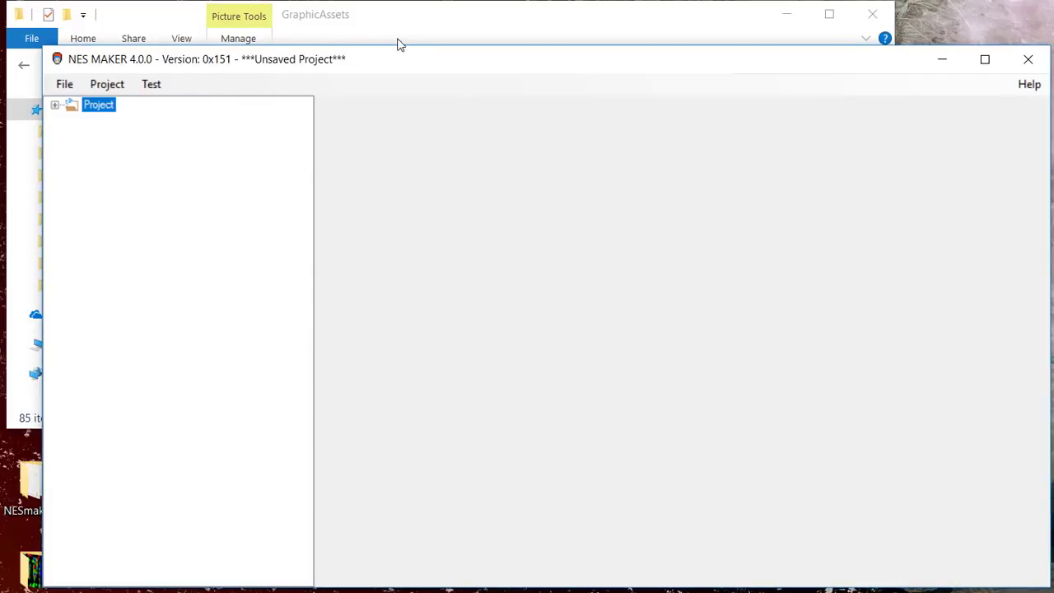
- Save the project as myNewGame.MST in the NESmaker_4_0_0\Projects folder
click(66, 85)
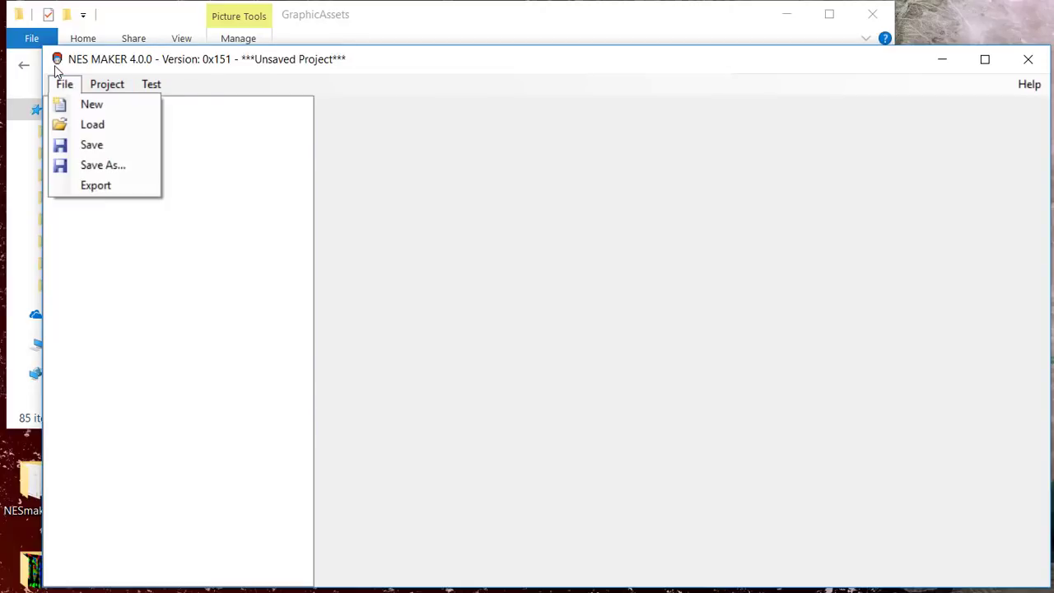
click(87, 164)
double_click(266, 205)
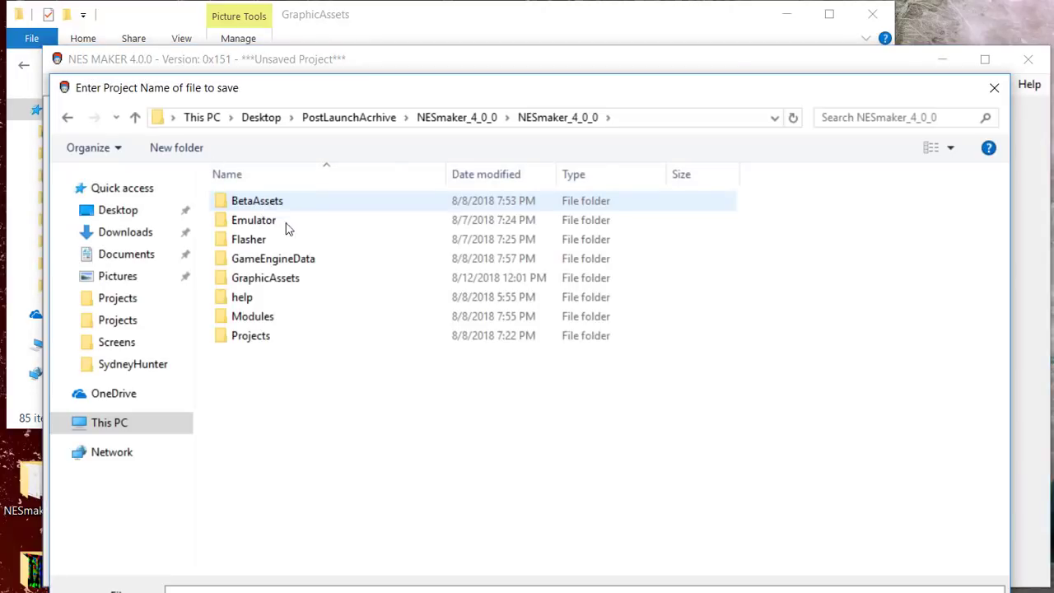
double_click(271, 344)
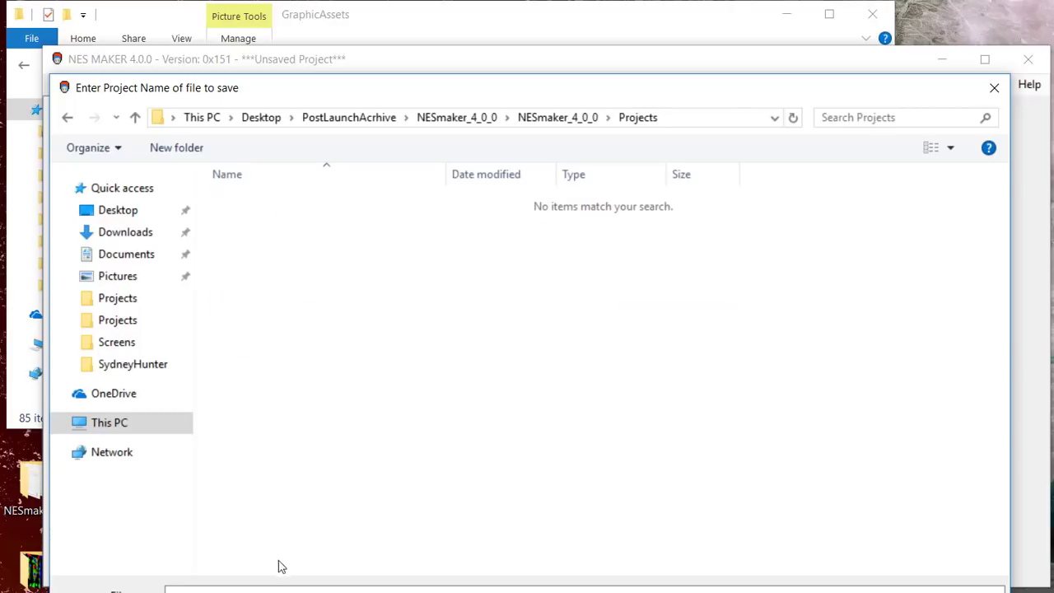
click(277, 589)
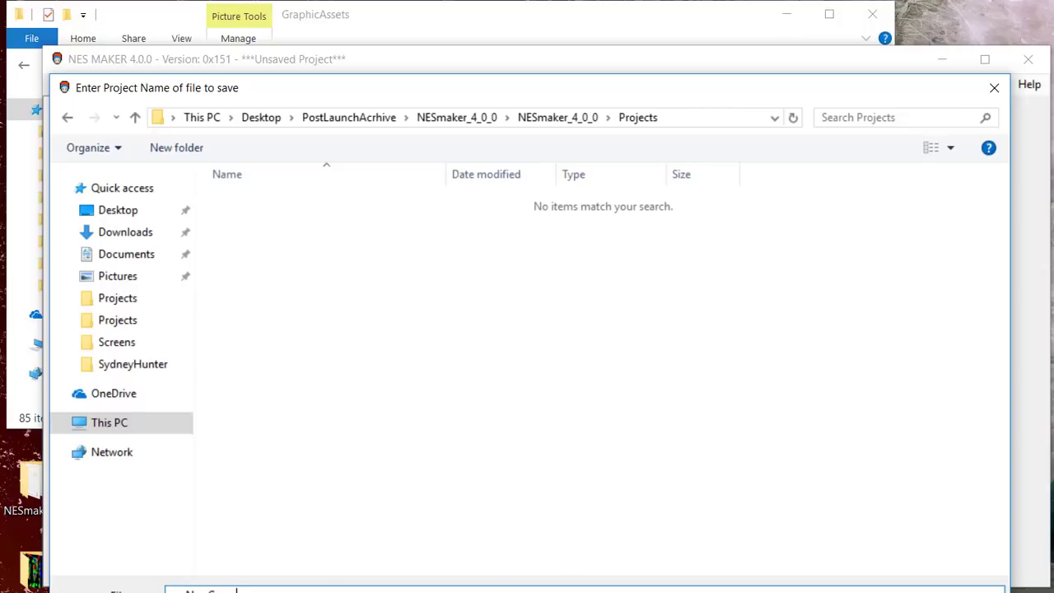
key(Return)
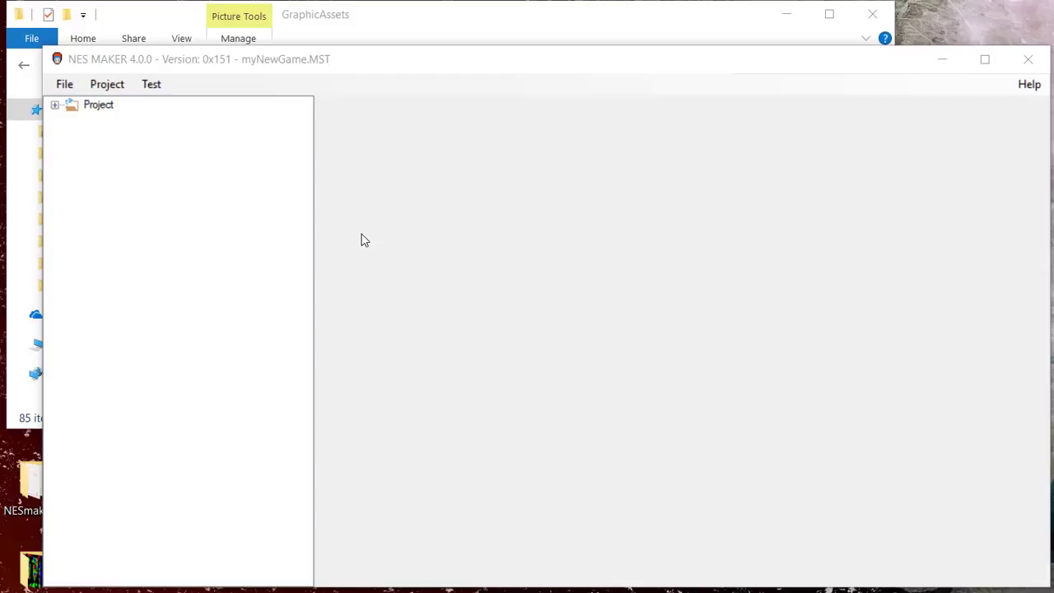
- Rename the Player Death tile type label to Warp in Project Settings, then close it
click(122, 84)
click(99, 79)
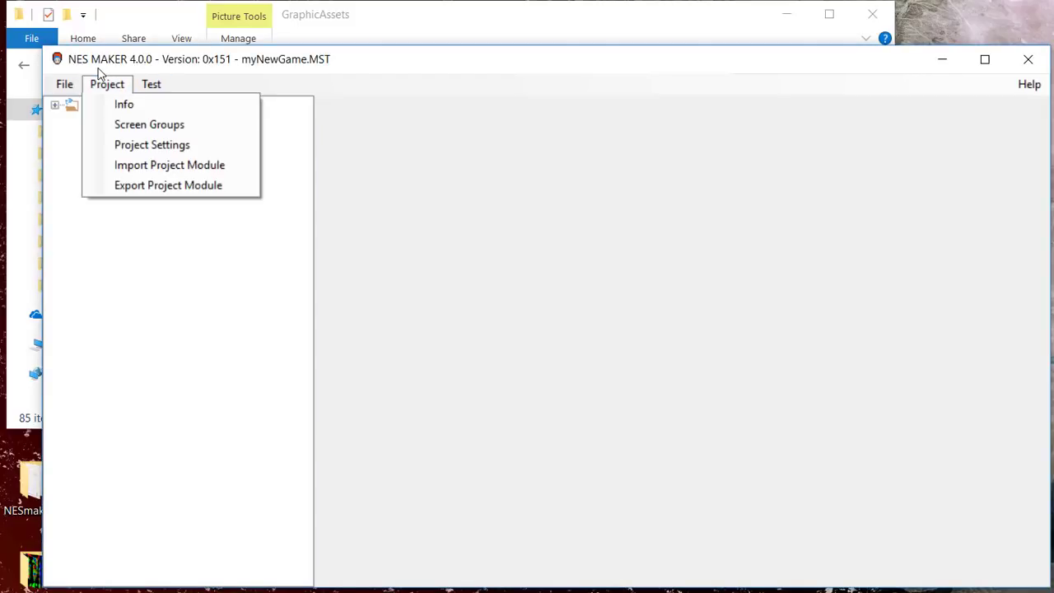
click(136, 145)
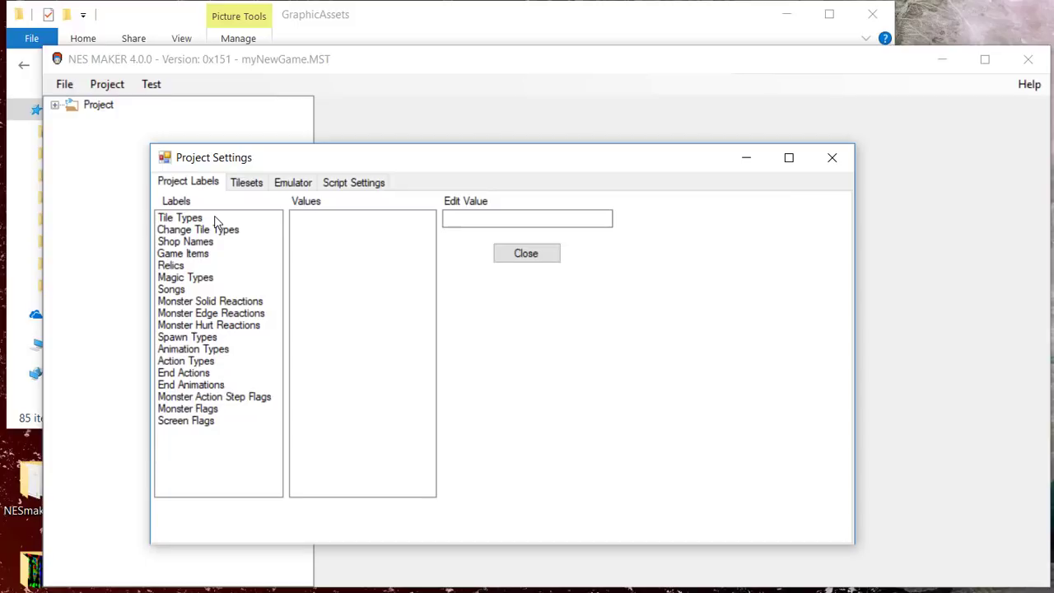
click(213, 219)
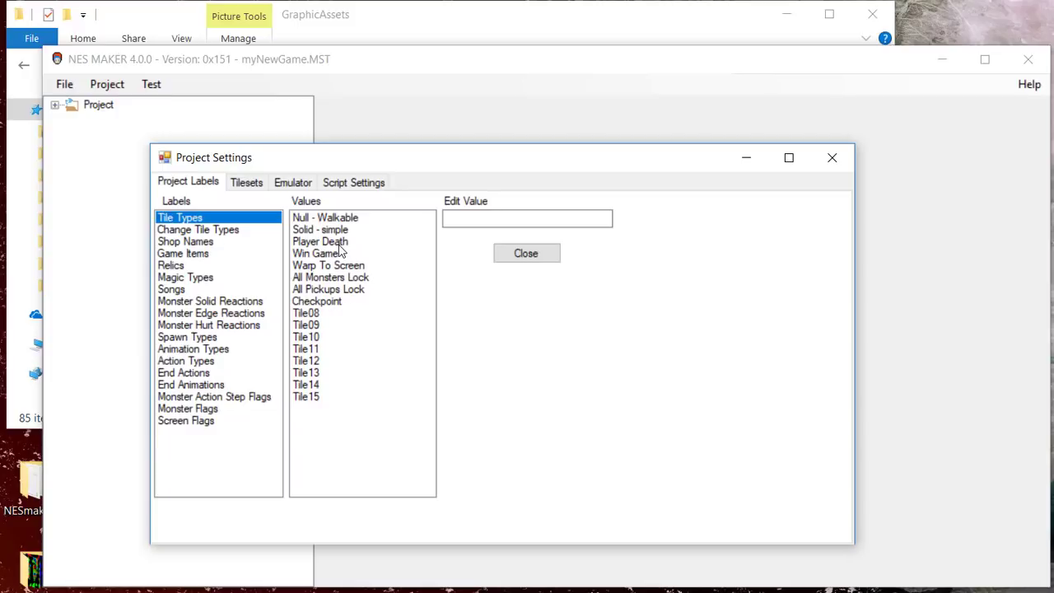
click(339, 245)
drag(527, 221, 339, 167)
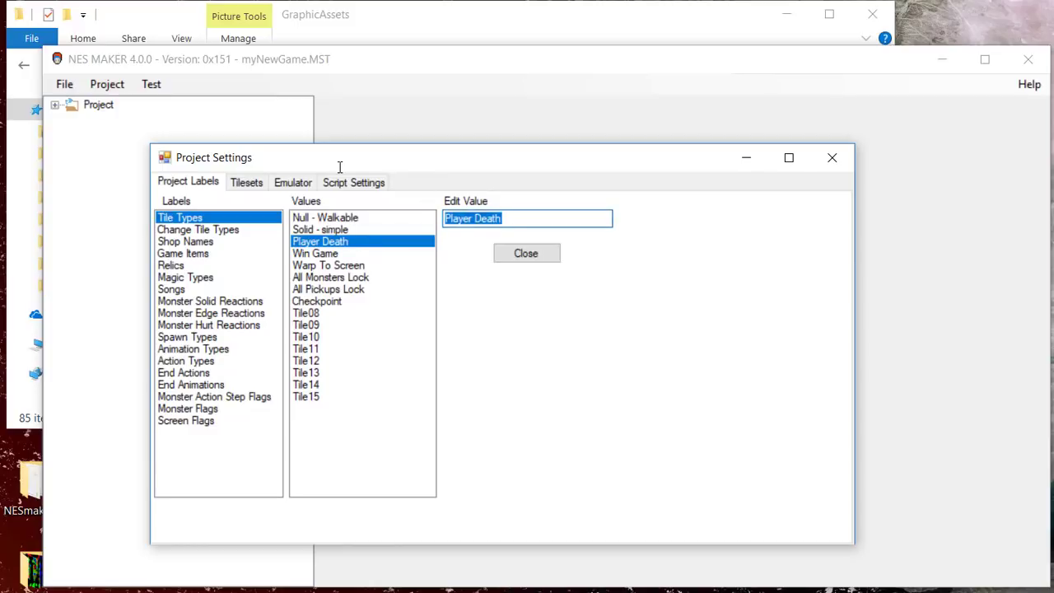
text(Warp)
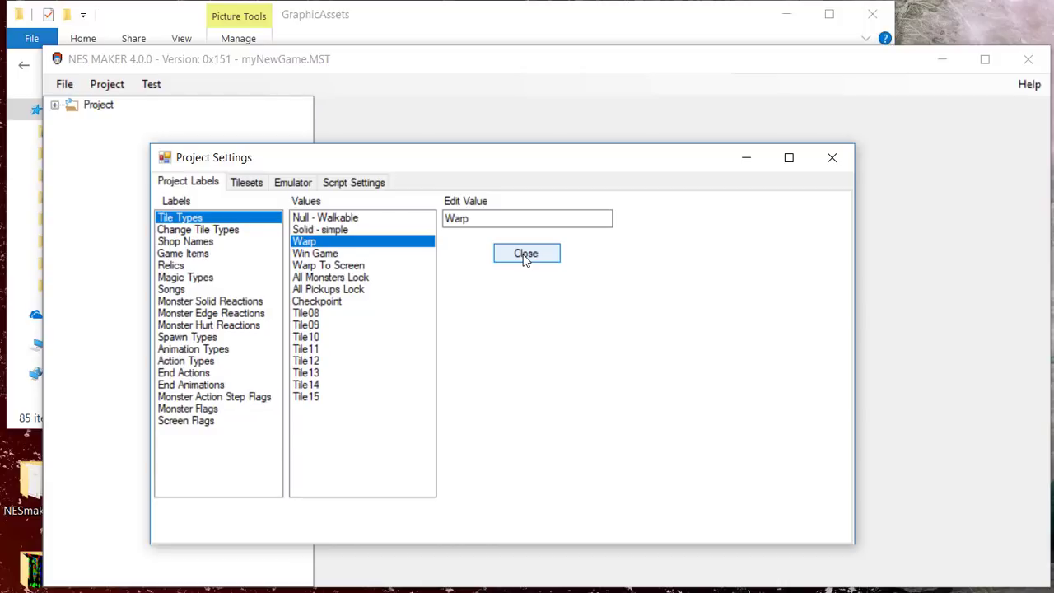
click(525, 255)
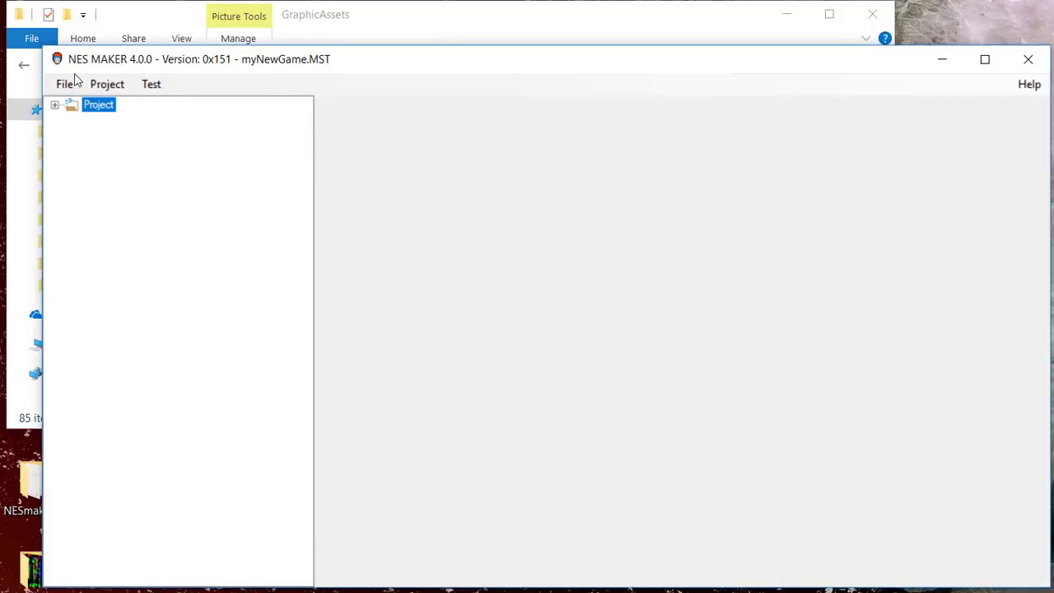
- Open Graphics Bank 1's Assets editor and check that the Main Tiles tile-type list includes Warp
click(56, 105)
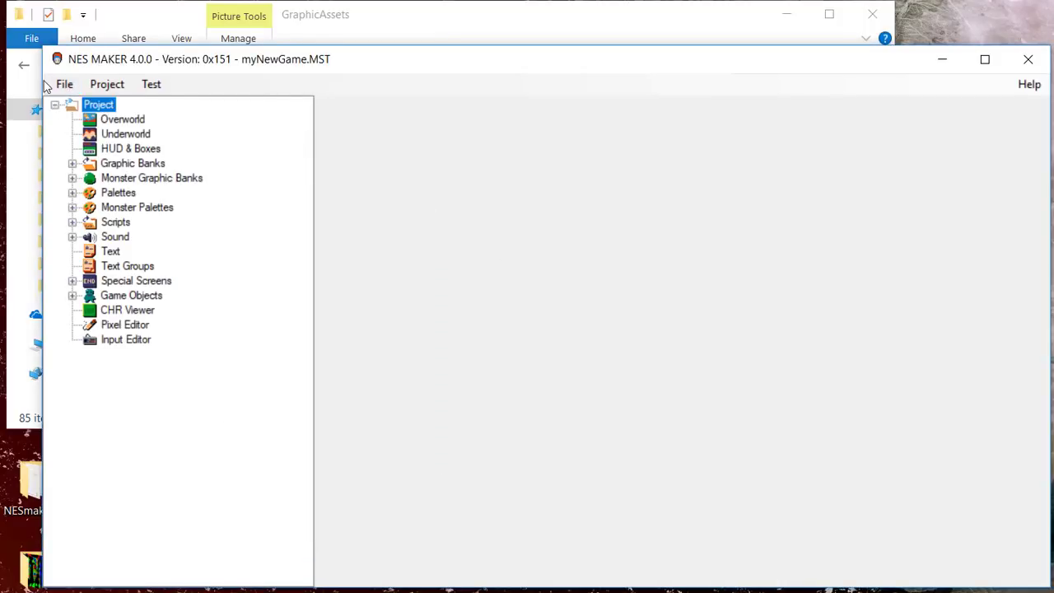
click(73, 163)
click(89, 178)
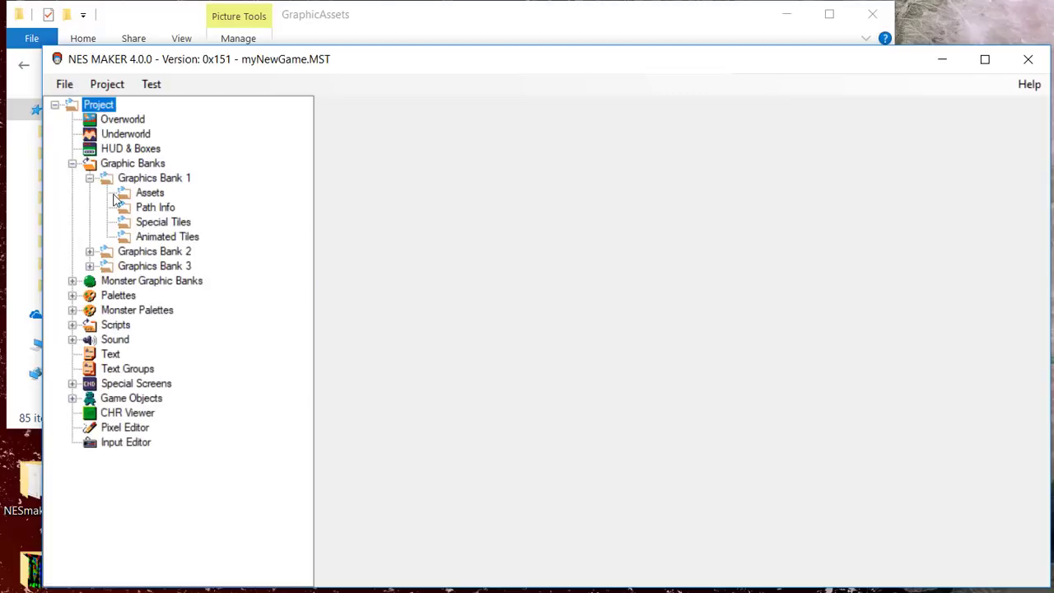
click(149, 192)
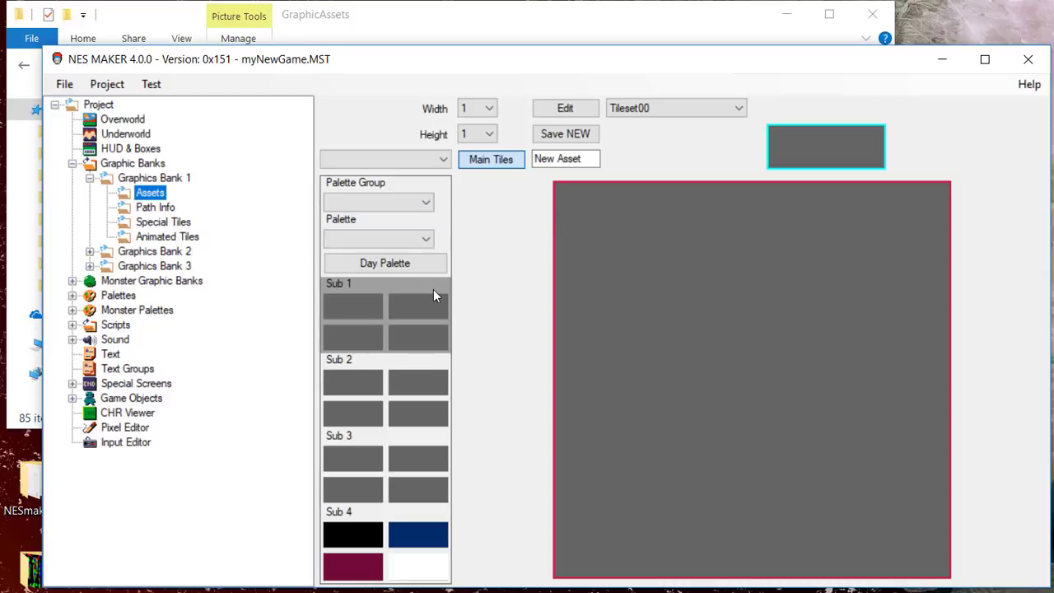
click(437, 161)
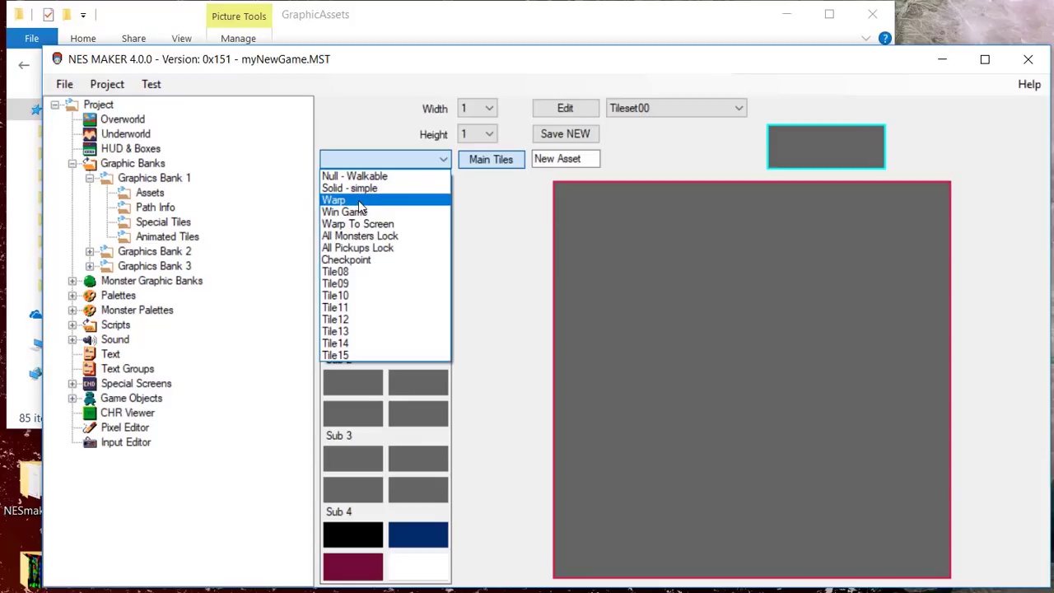
click(488, 289)
- Open Project Settings at Script Settings, enlarge the window, and select the Physics define
click(105, 84)
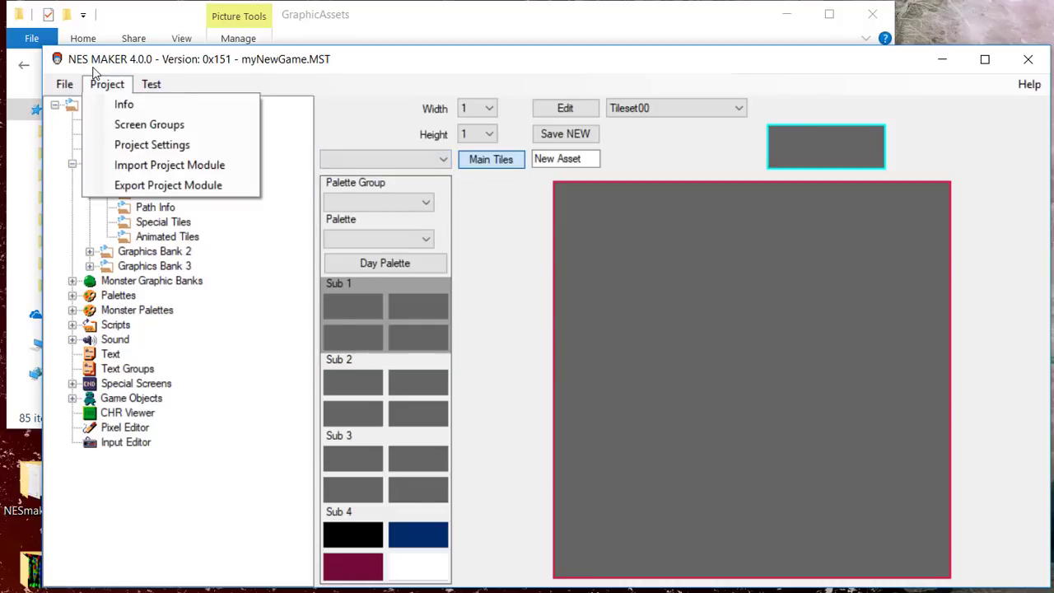
click(132, 146)
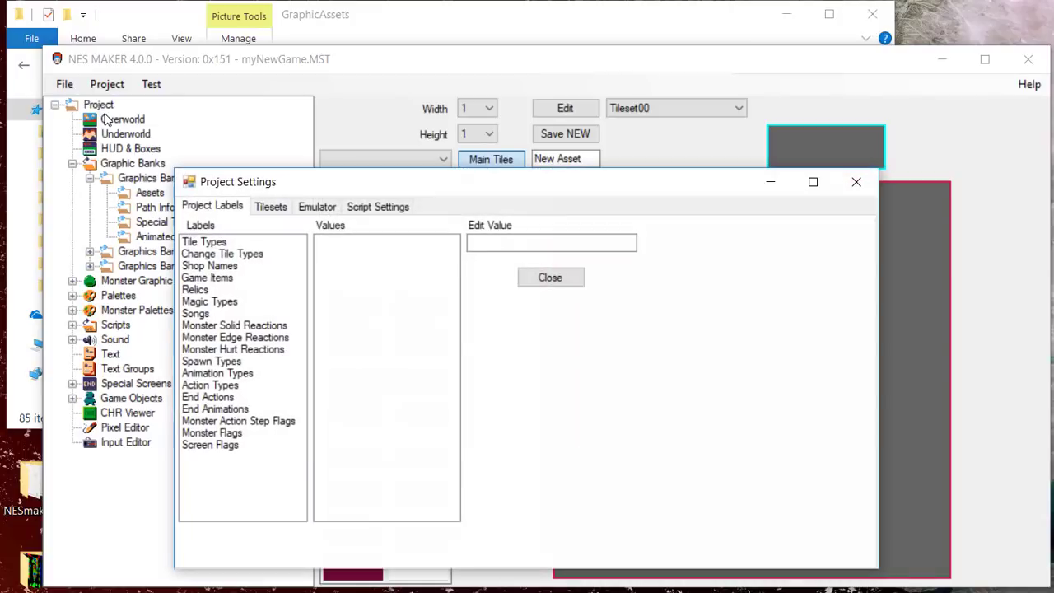
click(368, 208)
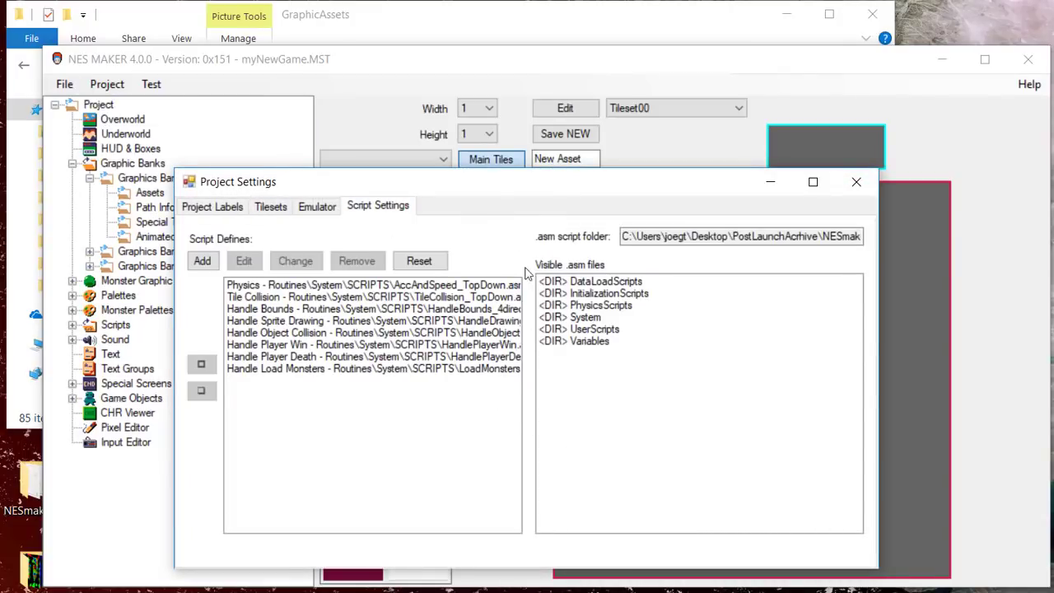
drag(484, 194, 398, 97)
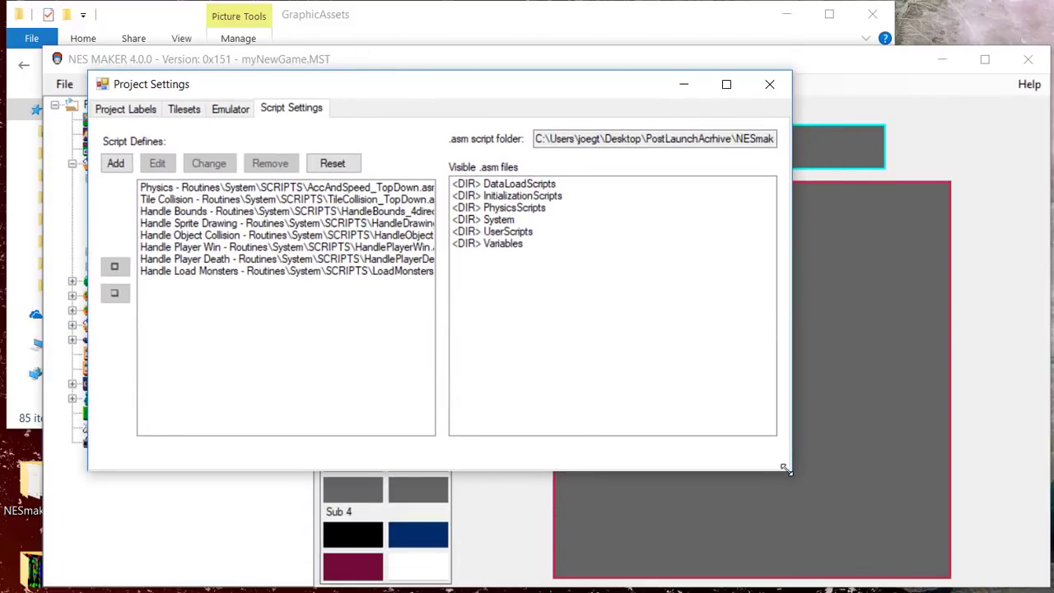
drag(784, 468, 995, 575)
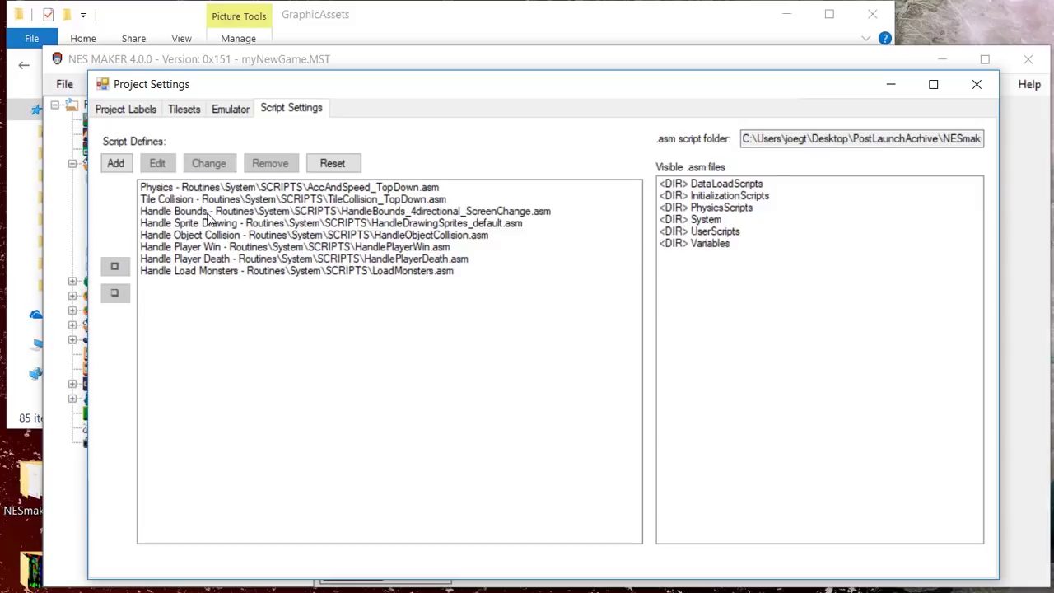
click(188, 188)
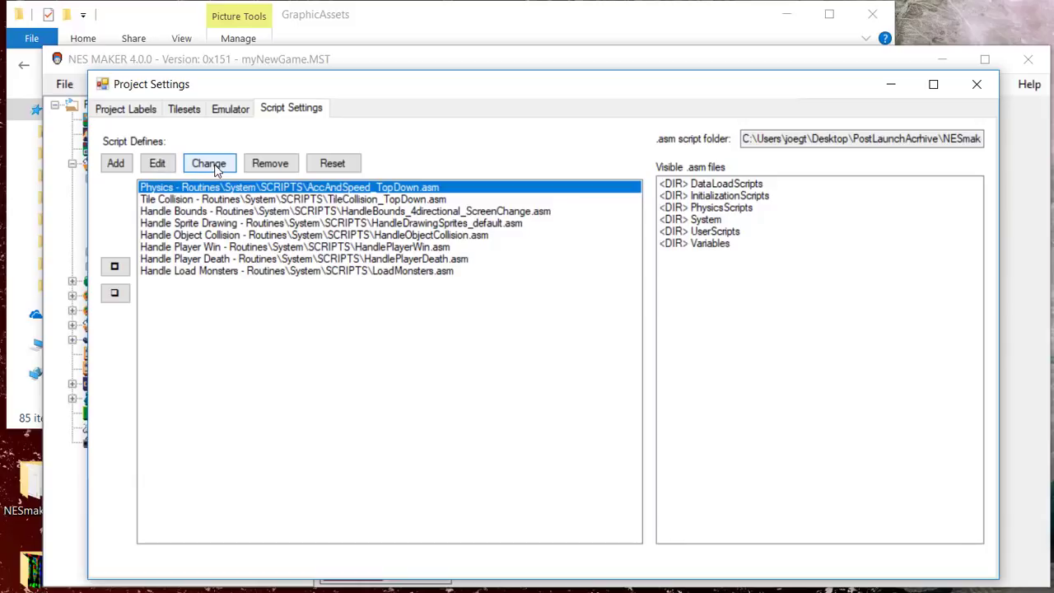
- Inspect the Physics define's name and SCR_PHYSICS value, accept it unchanged, and close Project Settings
click(214, 164)
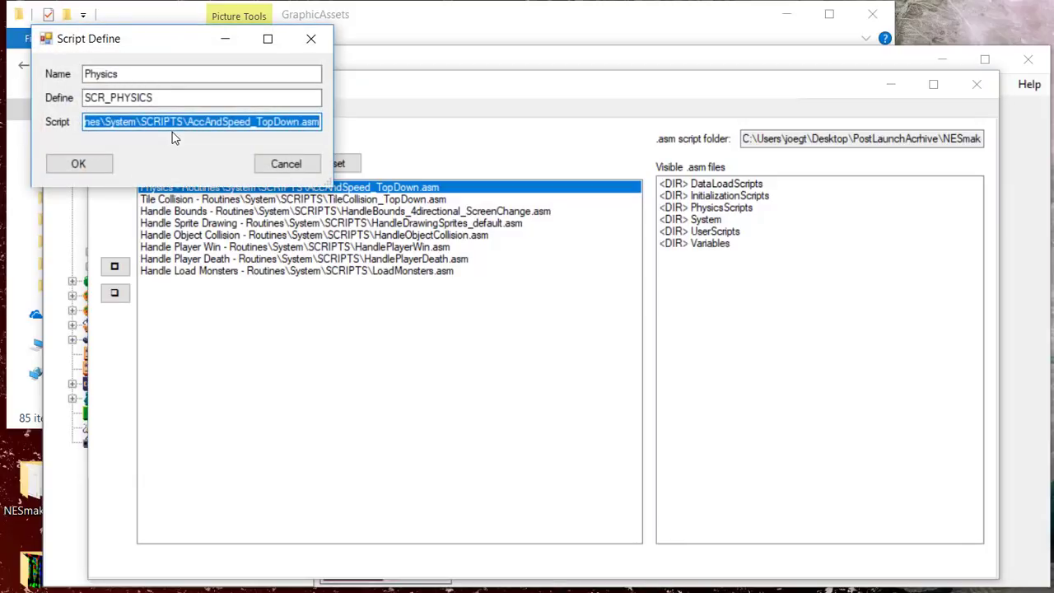
drag(134, 38, 374, 321)
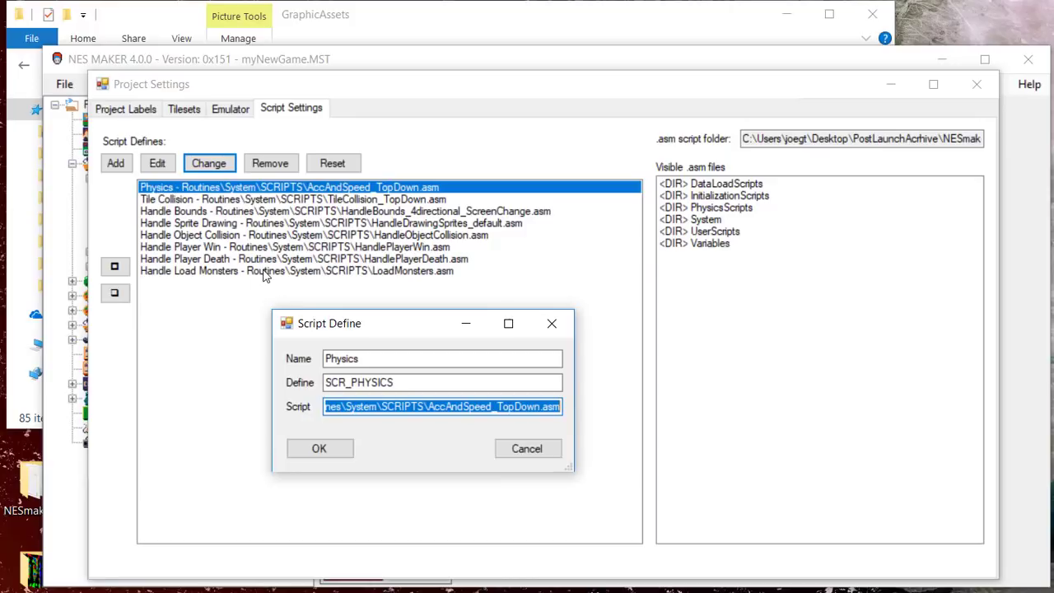
drag(362, 358, 290, 355)
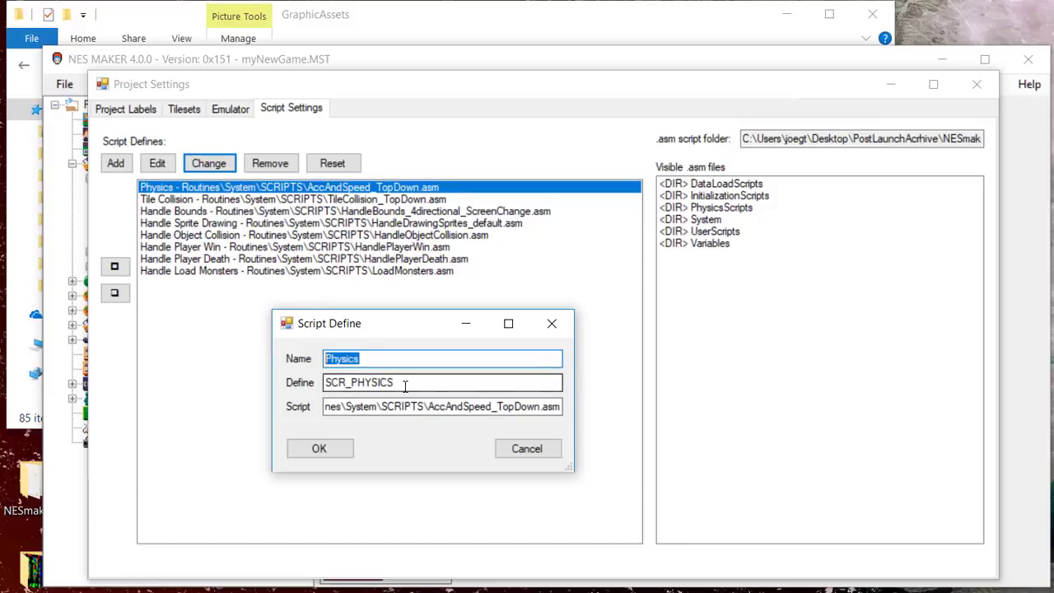
drag(405, 386, 291, 372)
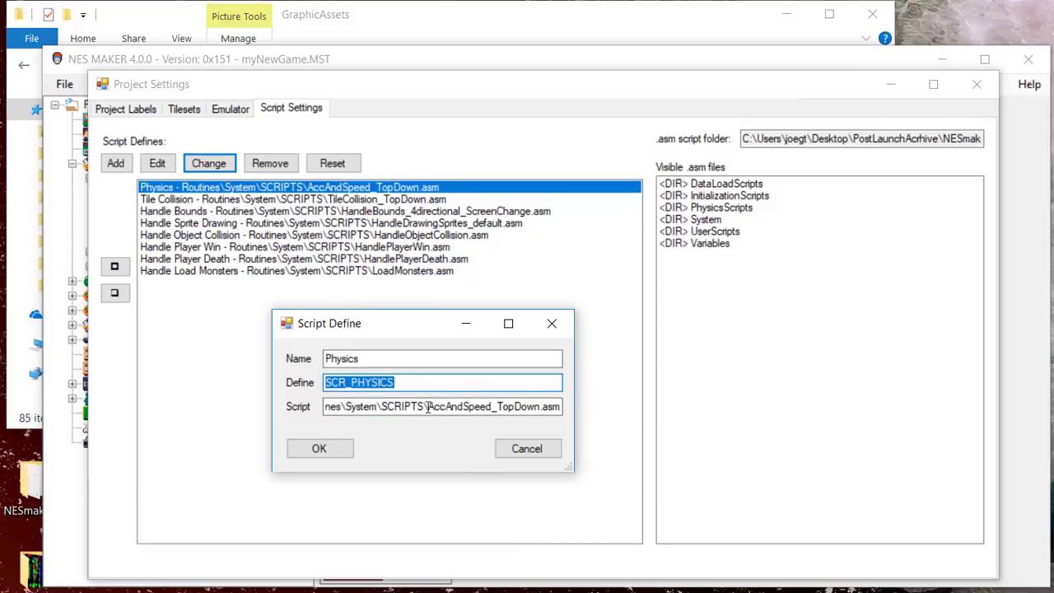
click(342, 453)
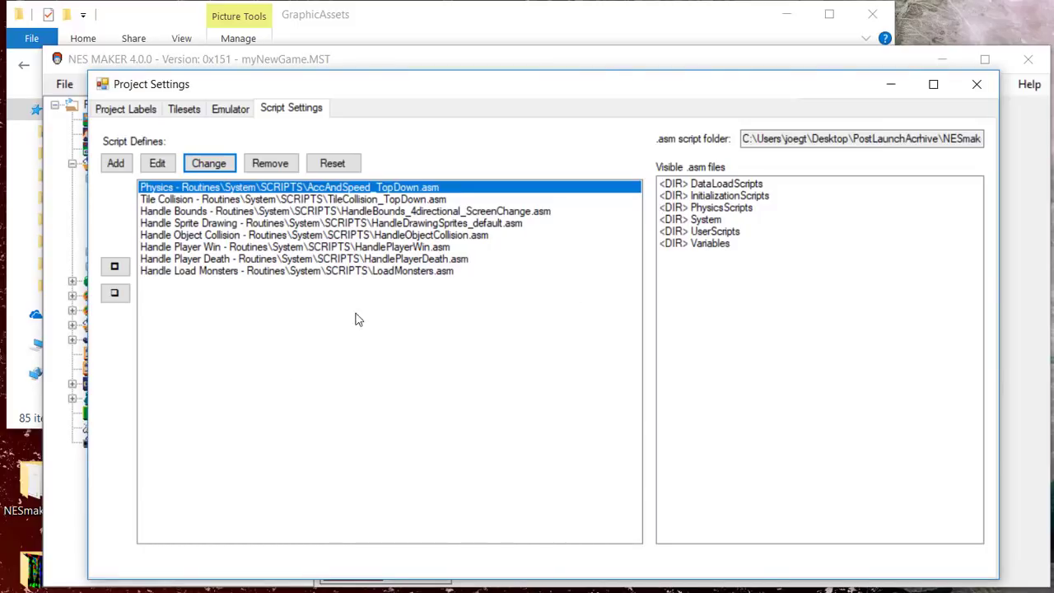
click(977, 85)
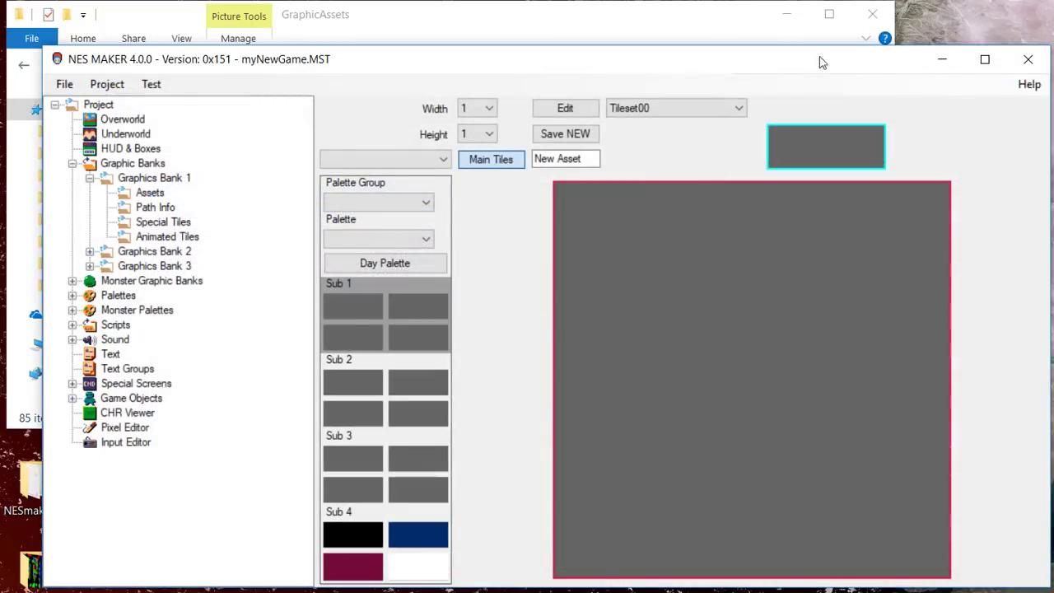
- Open CodeTargets.asm from NESmaker_4_0_0\GameEngineData\GameData in Notepad++ through File Explorer
click(942, 64)
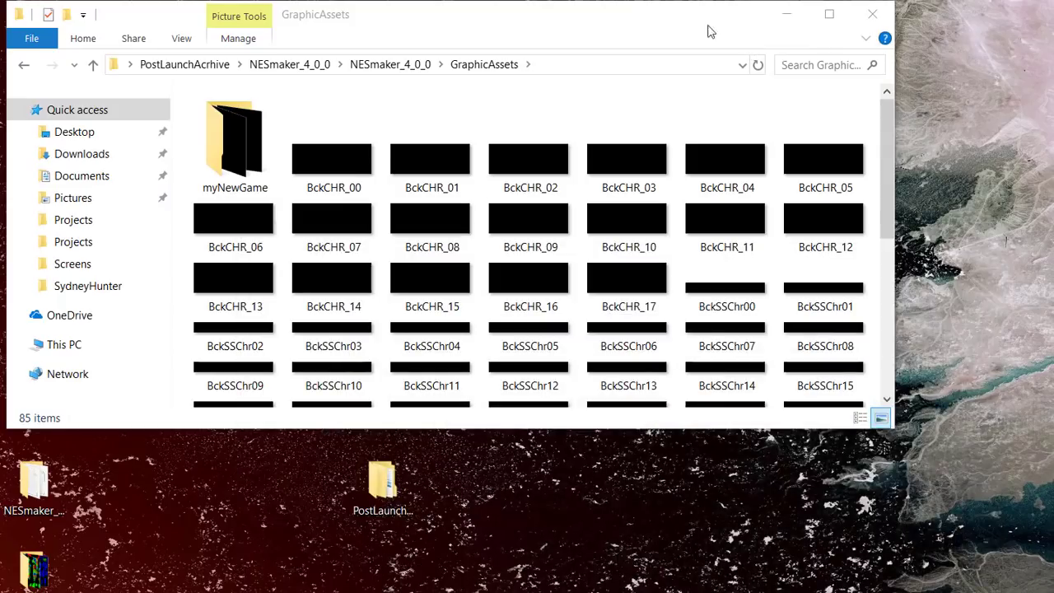
click(296, 65)
double_click(267, 125)
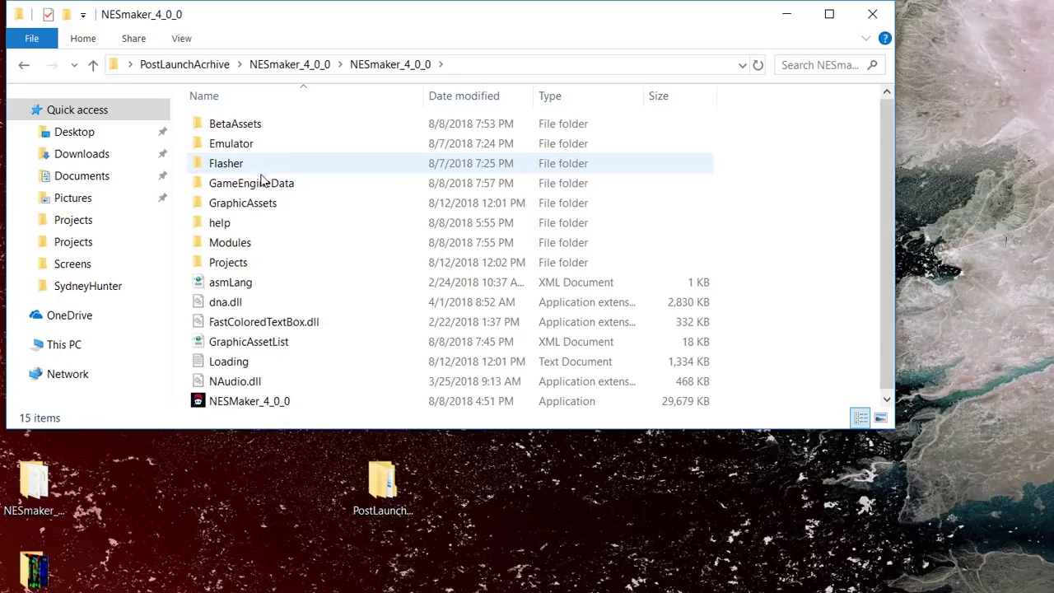
double_click(253, 182)
double_click(243, 144)
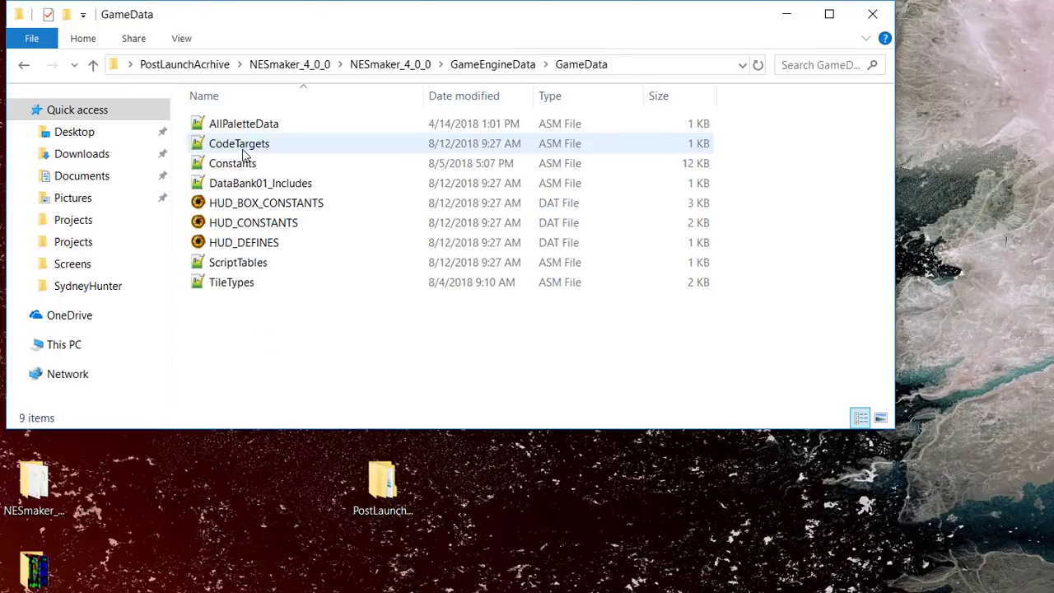
click(241, 150)
double_click(239, 144)
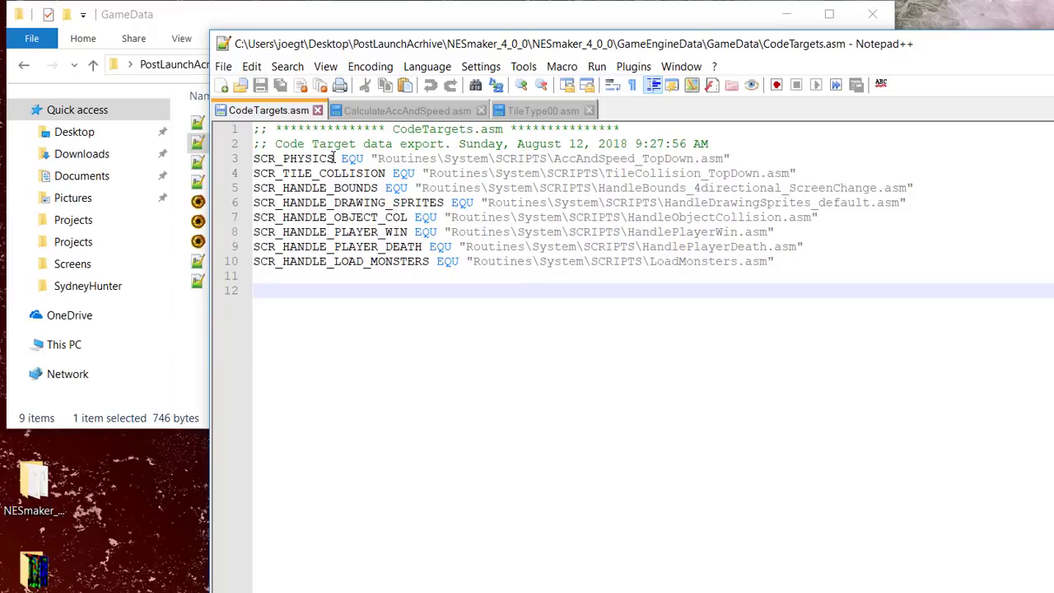
drag(334, 158, 249, 156)
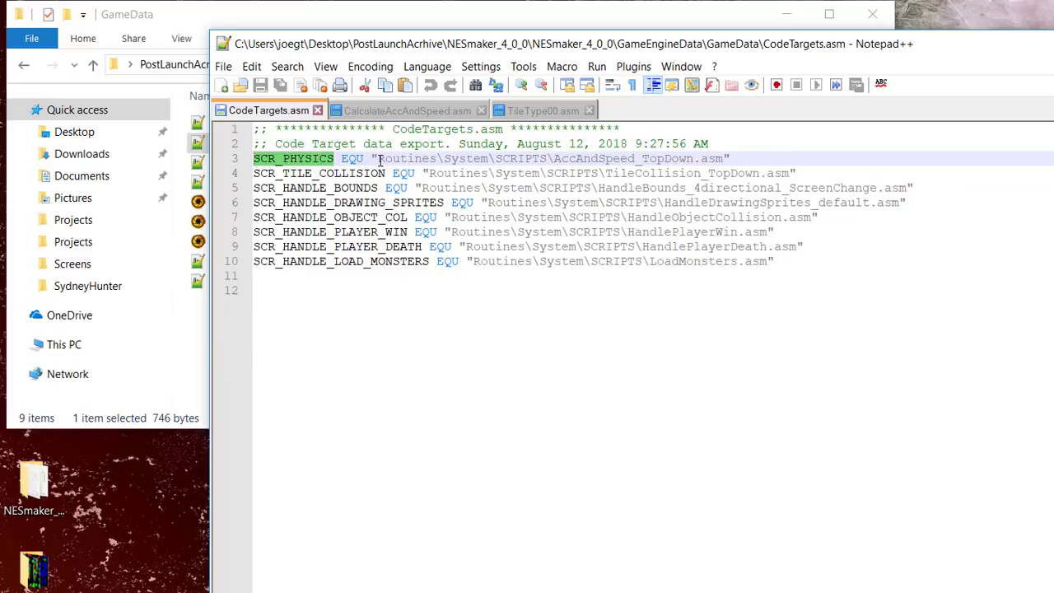
drag(378, 158, 723, 160)
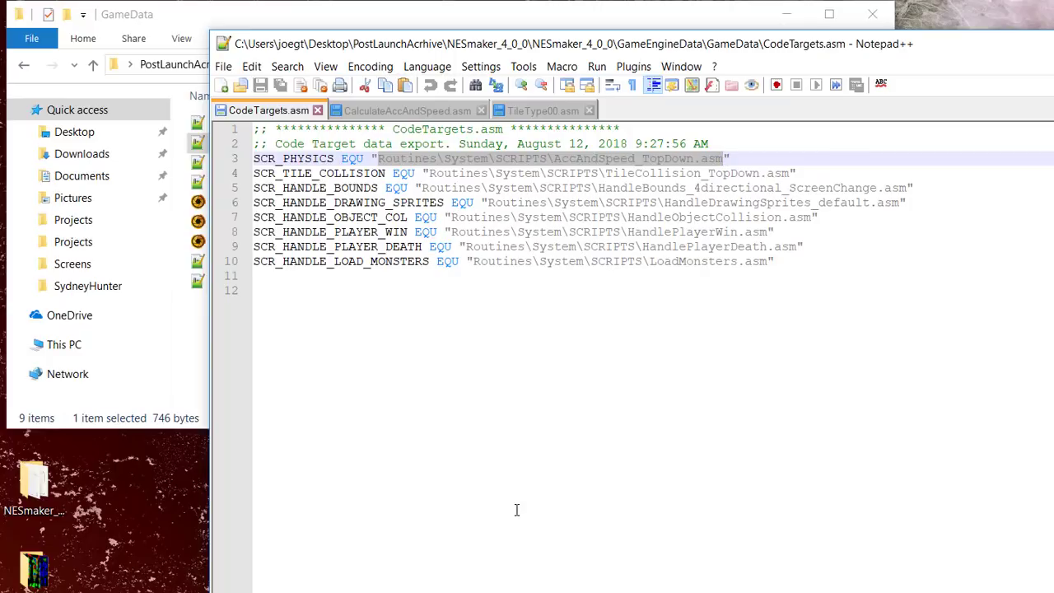
click(497, 451)
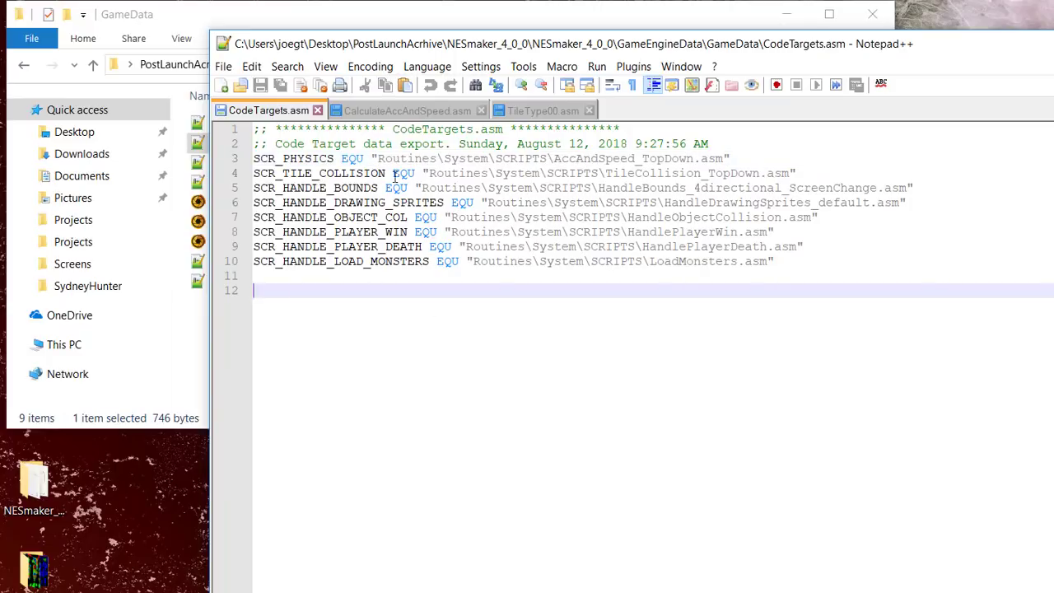
- Open Routines\System\CalculateAccAndSpeed.asm, highlight its SCR_PHYSICS include, and return to NES Maker
click(93, 64)
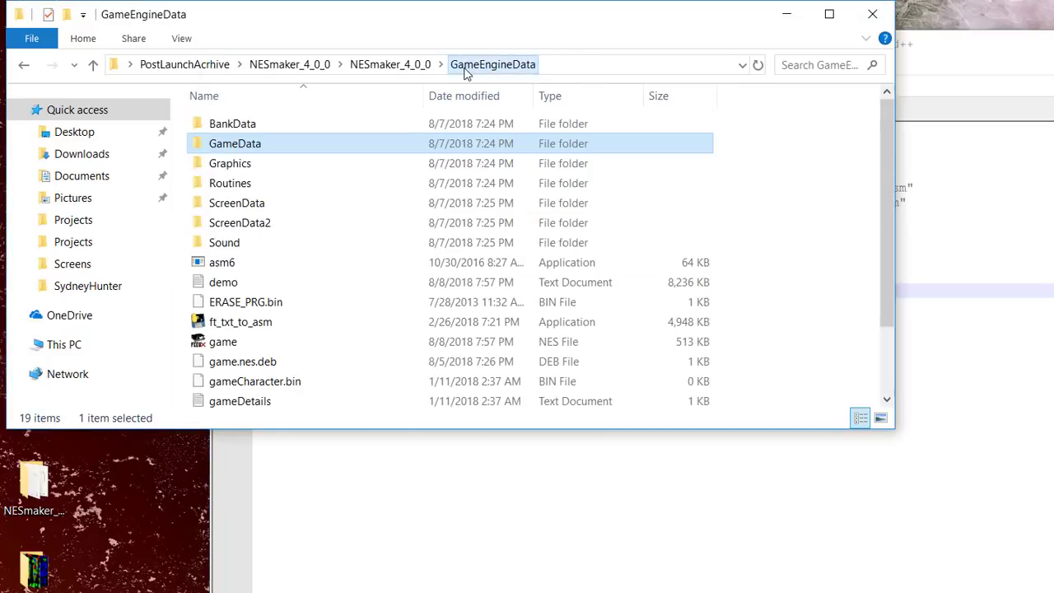
double_click(244, 184)
double_click(242, 184)
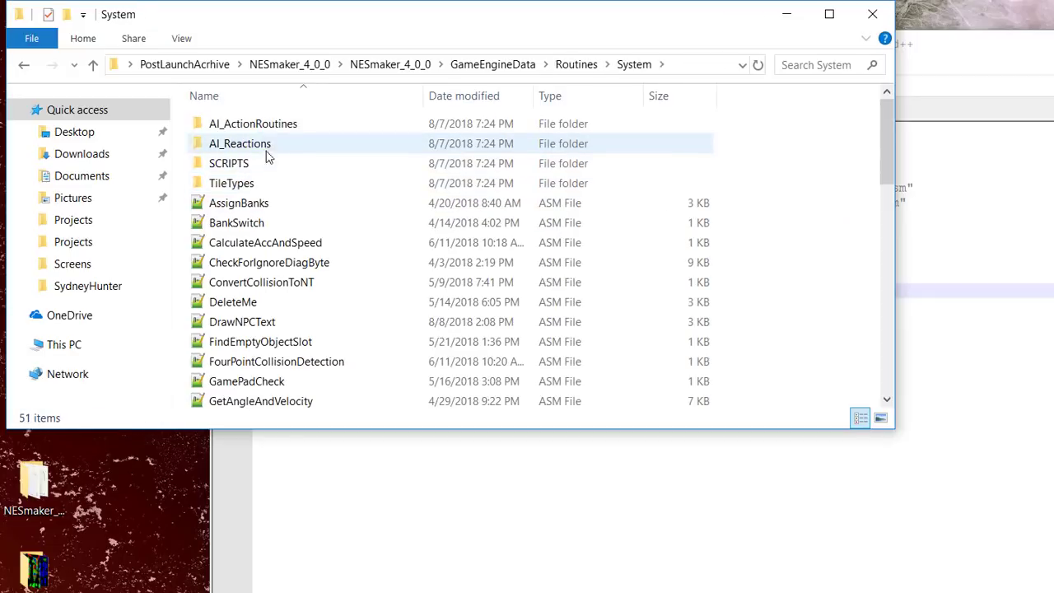
double_click(267, 244)
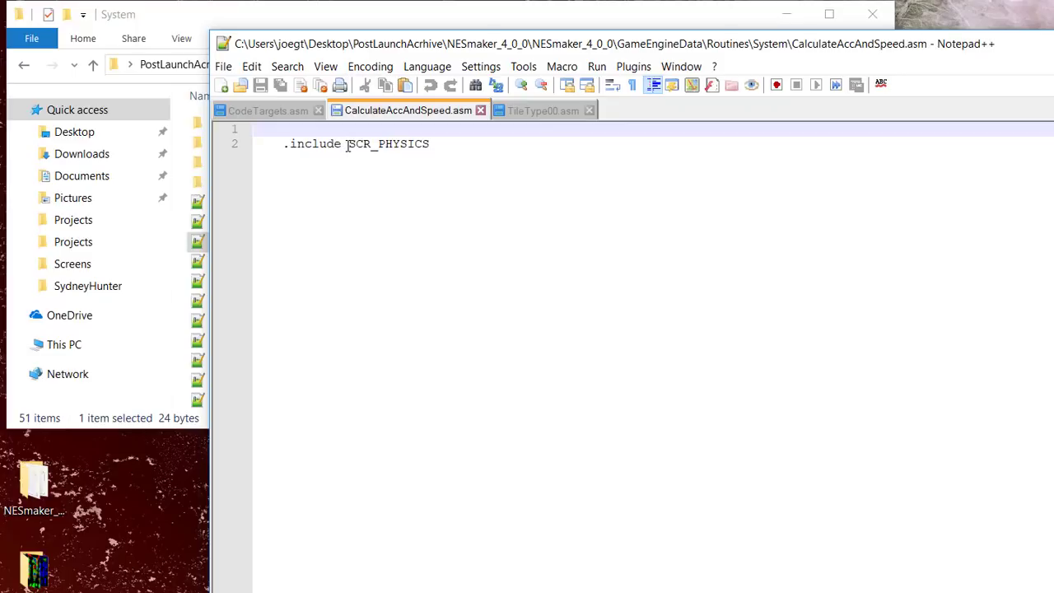
drag(349, 145, 432, 147)
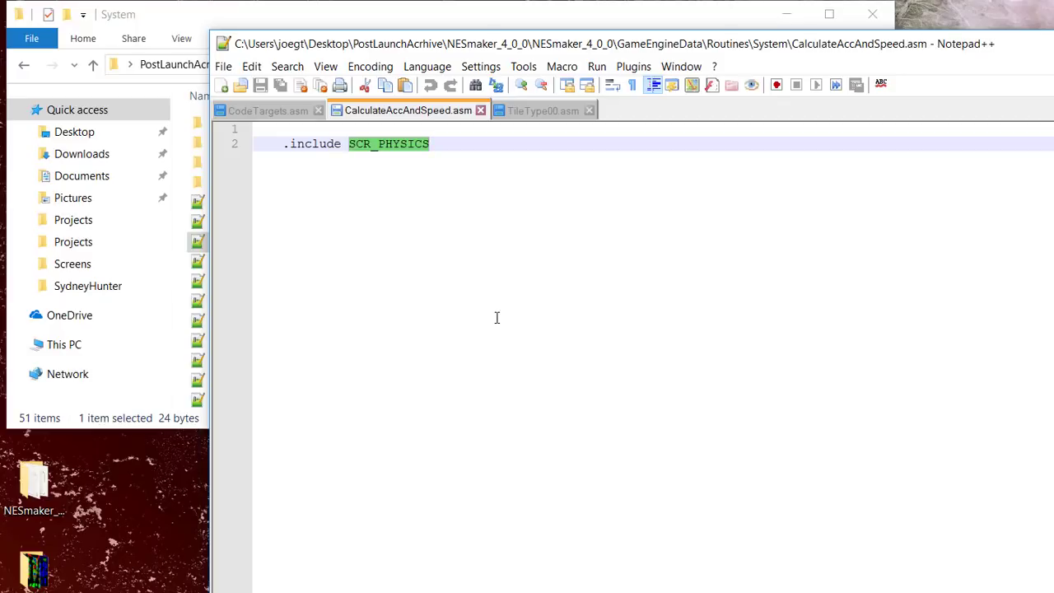
click(826, 170)
key(alt+Tab)
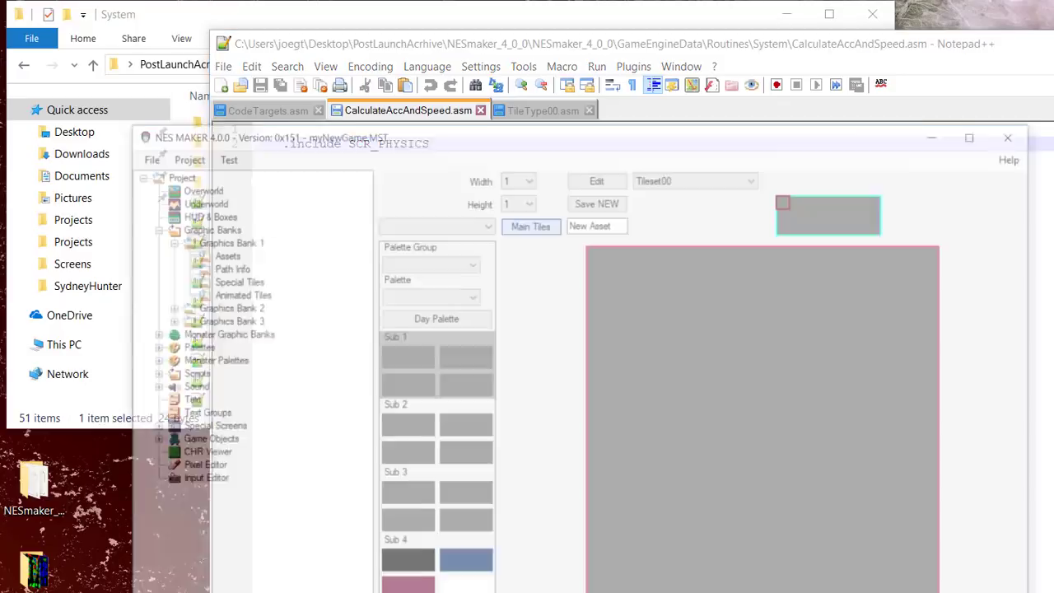
- Open Project Settings on the Script Settings page and select the Physics script define
click(127, 86)
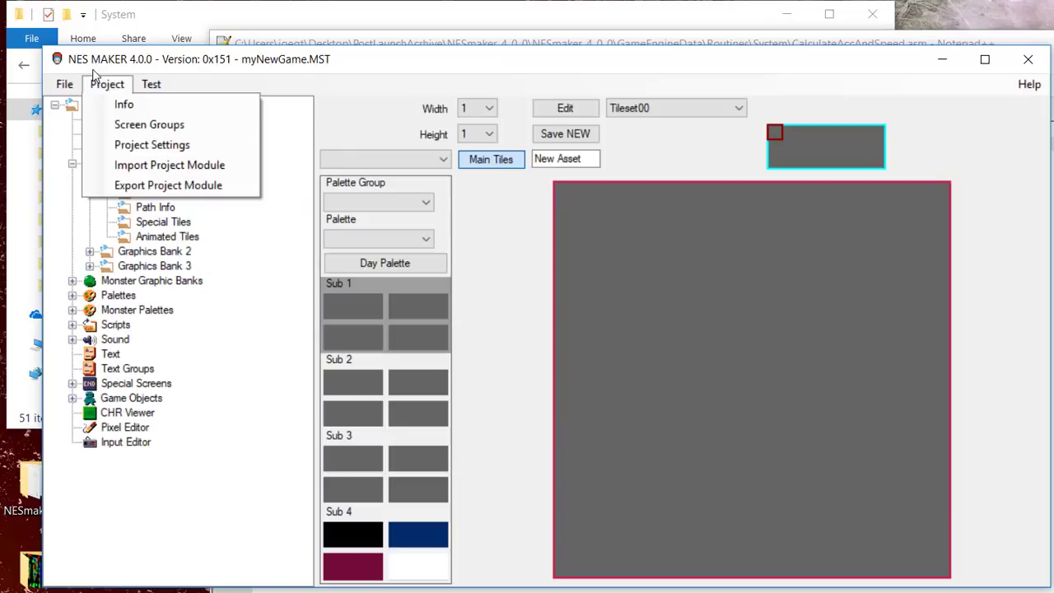
click(124, 141)
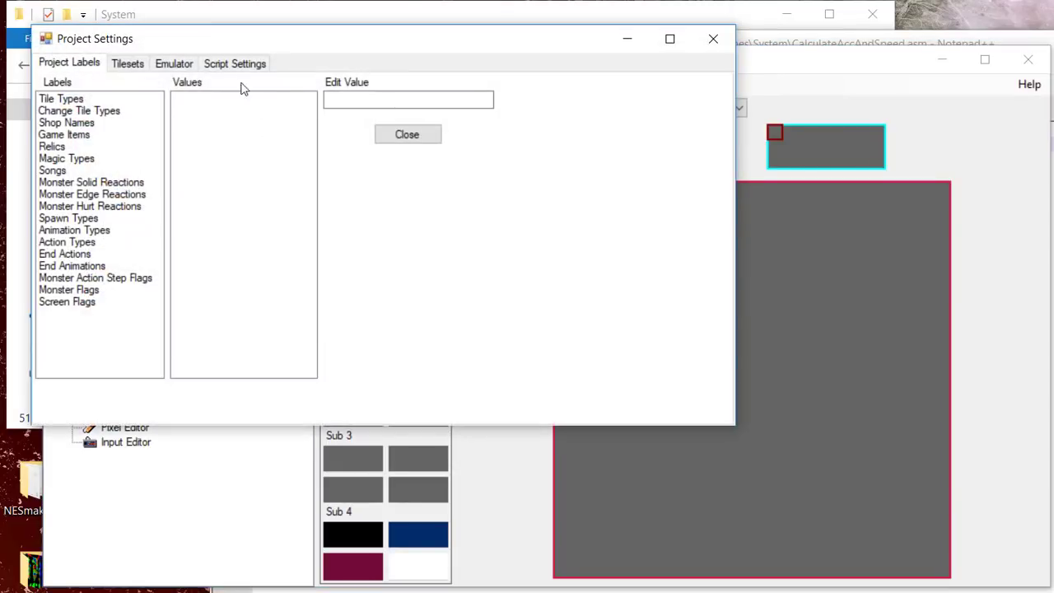
click(235, 62)
click(184, 142)
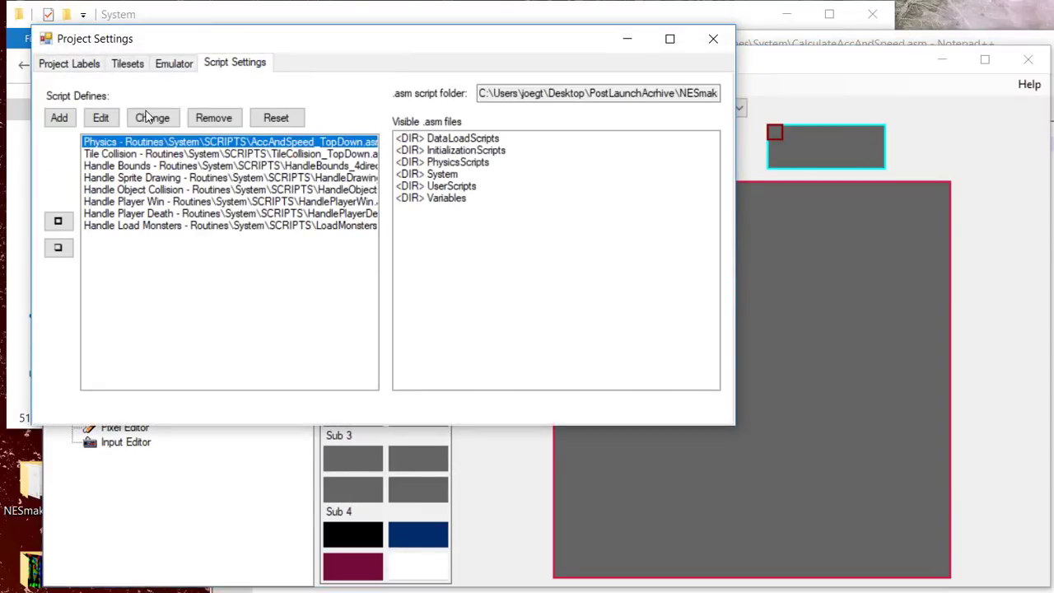
- Browse the visible .asm files into UserScripts\BasicScripts\MainScripts and select Basic_Physics.asm
double_click(454, 186)
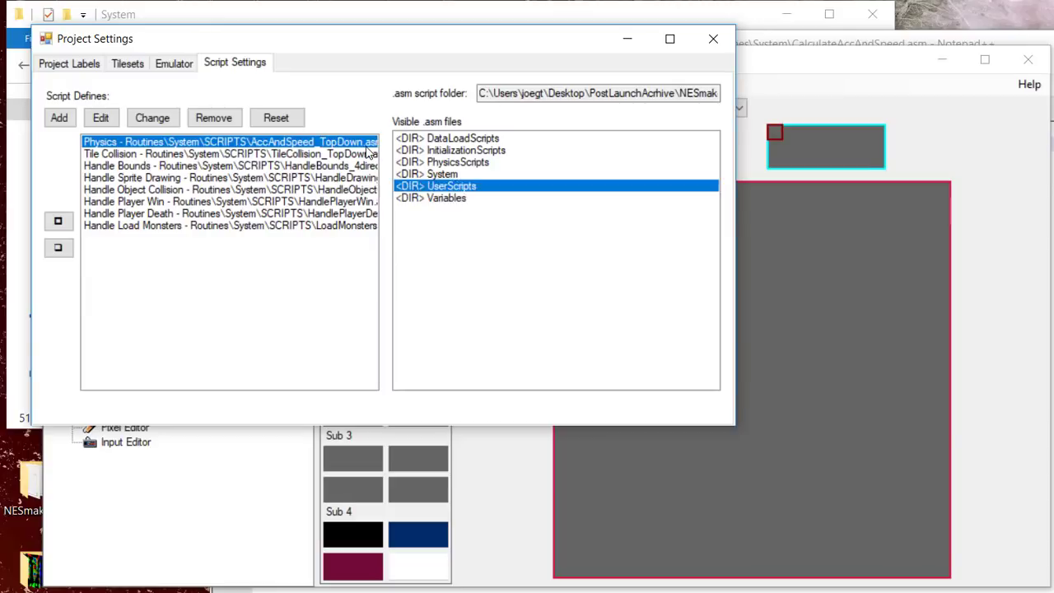
double_click(464, 151)
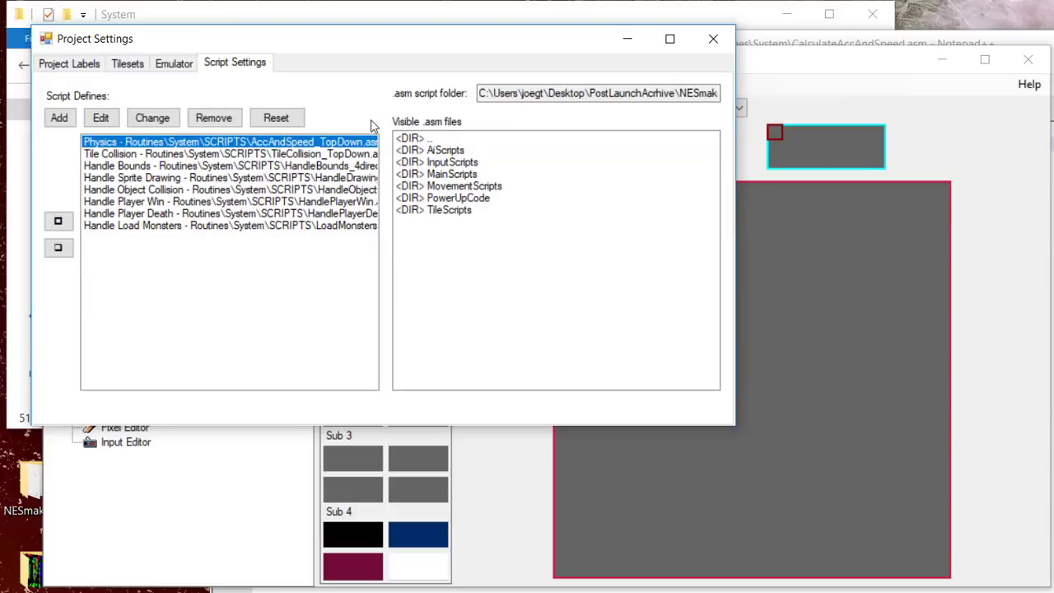
double_click(458, 174)
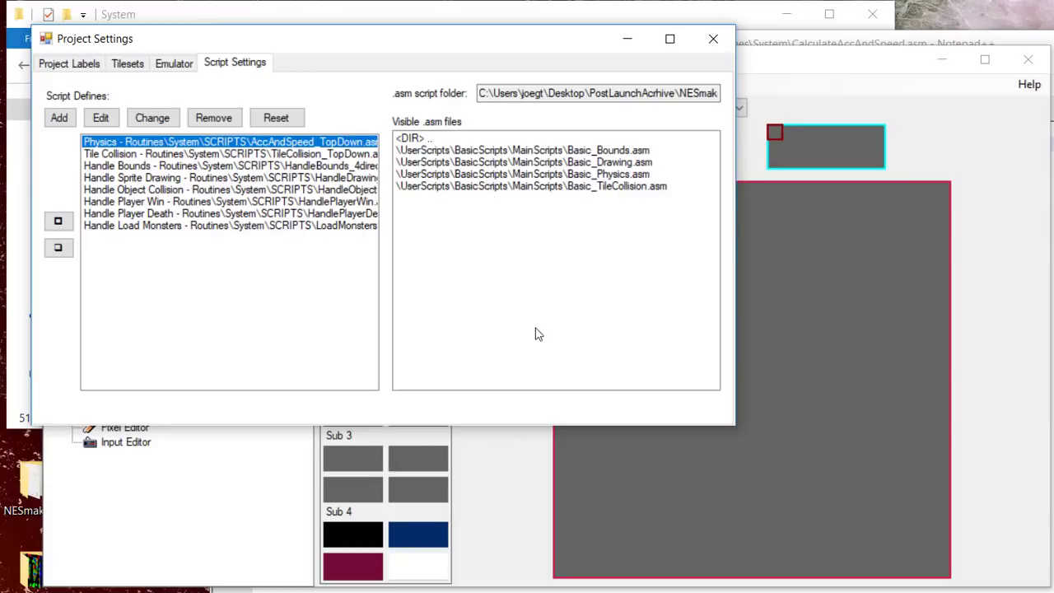
click(613, 174)
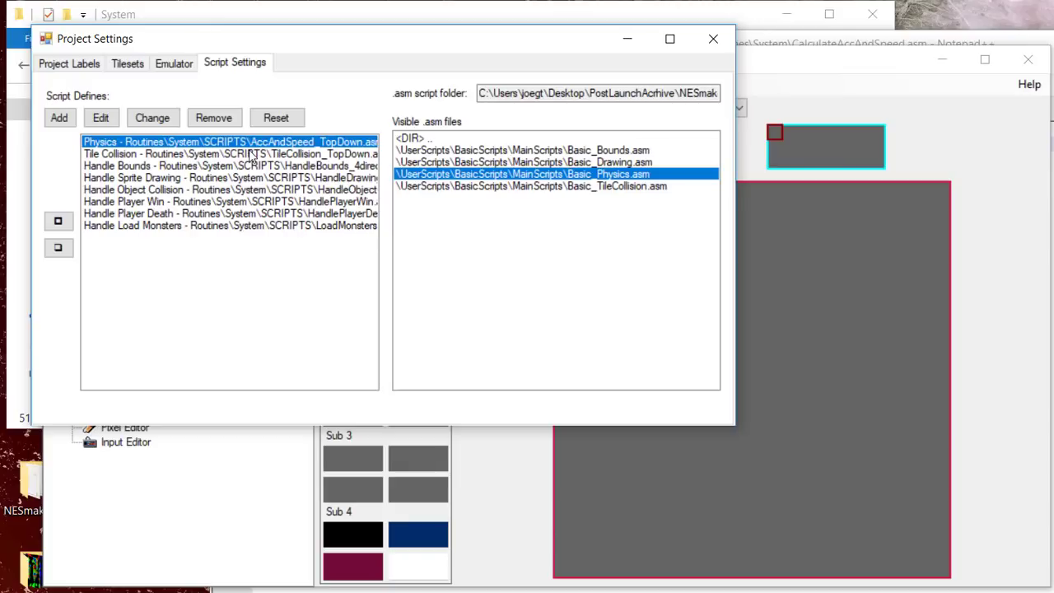
- Open AccAndSpeed_TopDown.asm in Notepad++, save a copy of it, and return to Project Settings
click(109, 119)
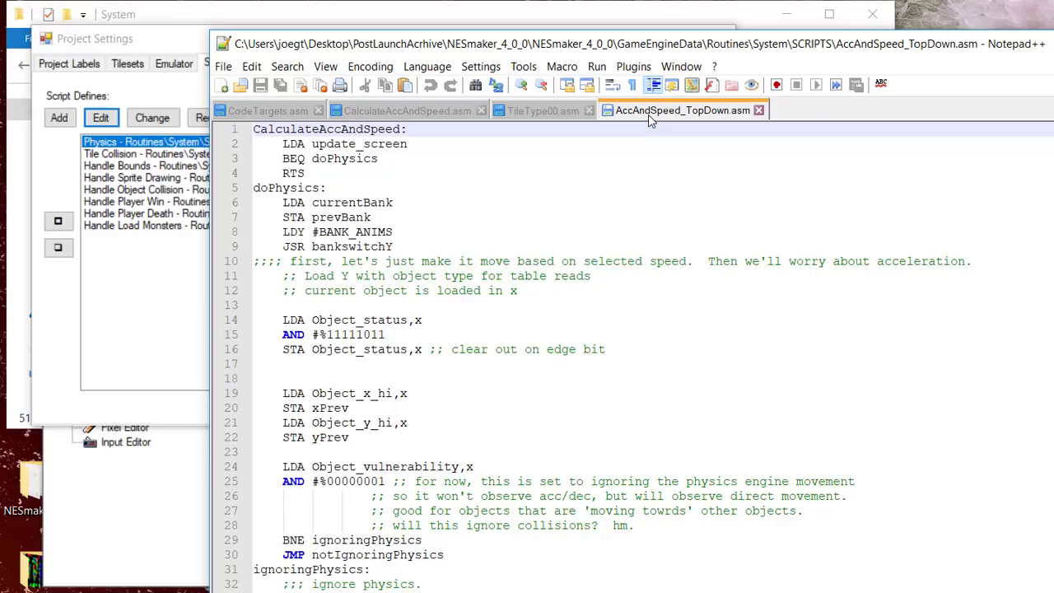
click(280, 69)
mouse_move(224, 69)
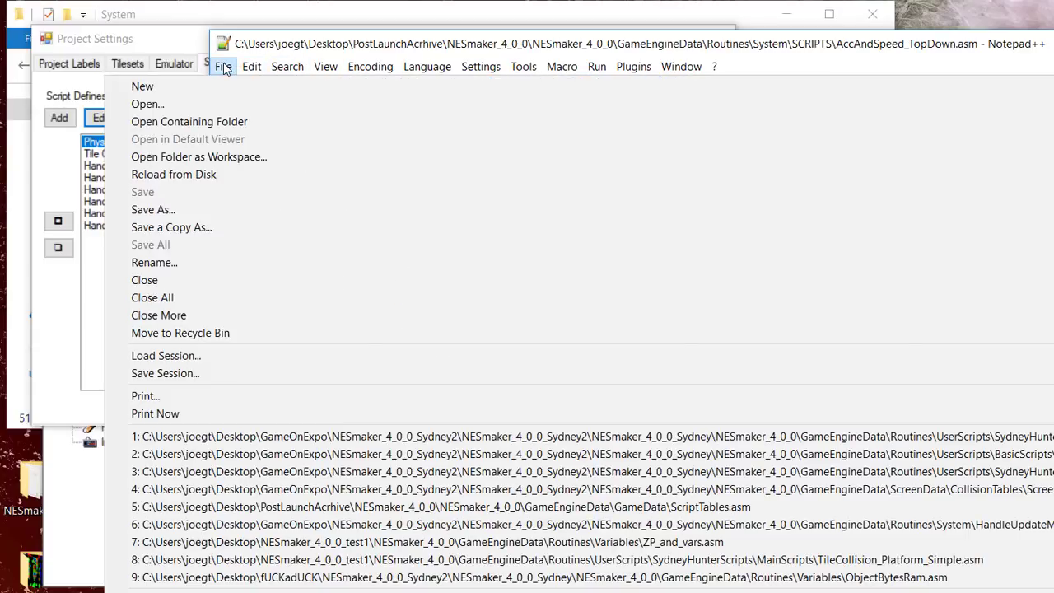
click(212, 228)
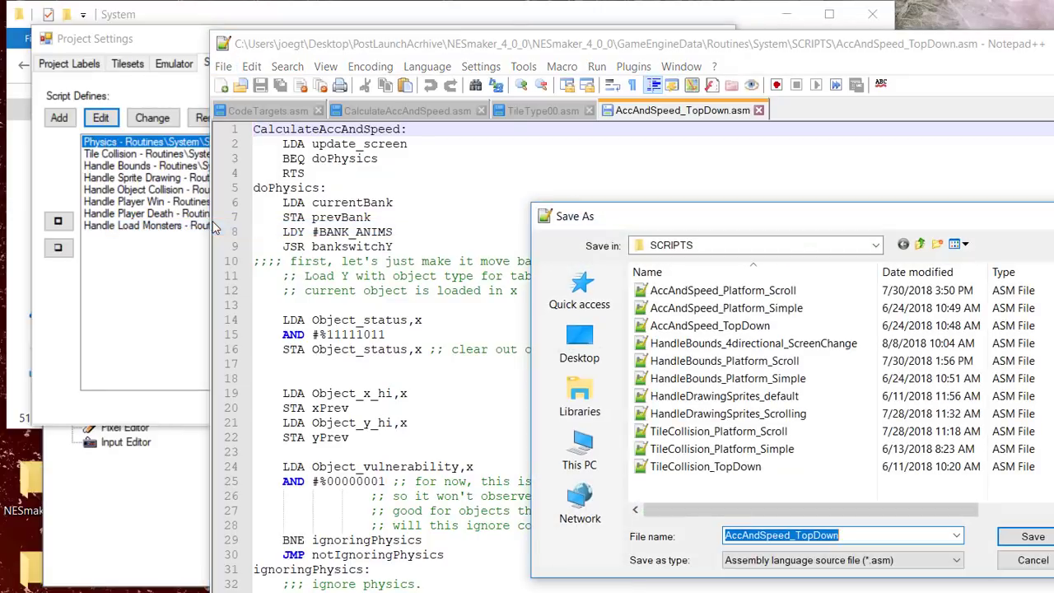
click(857, 535)
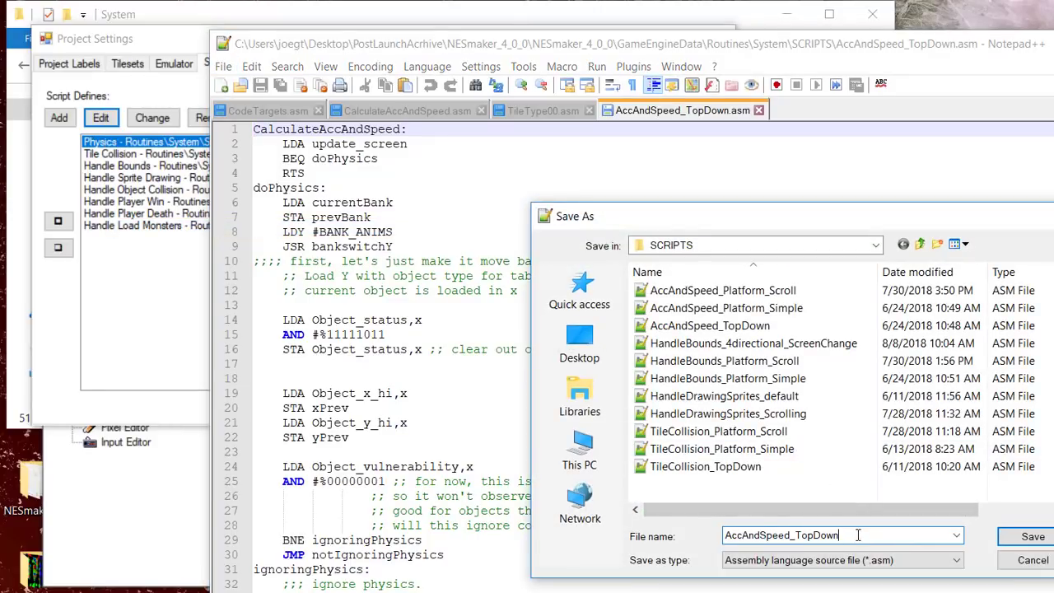
key(Return)
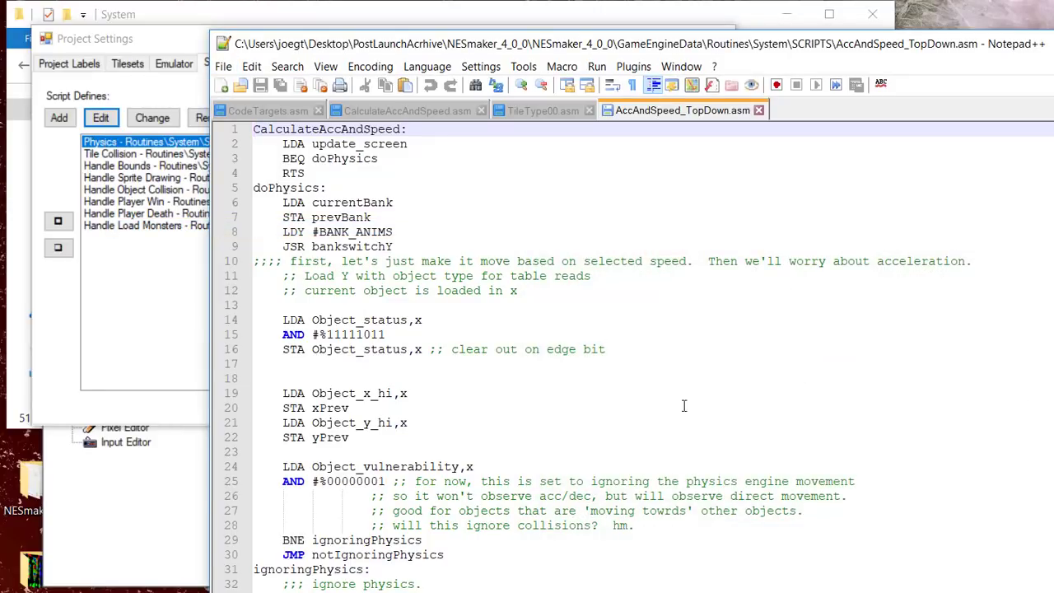
click(141, 262)
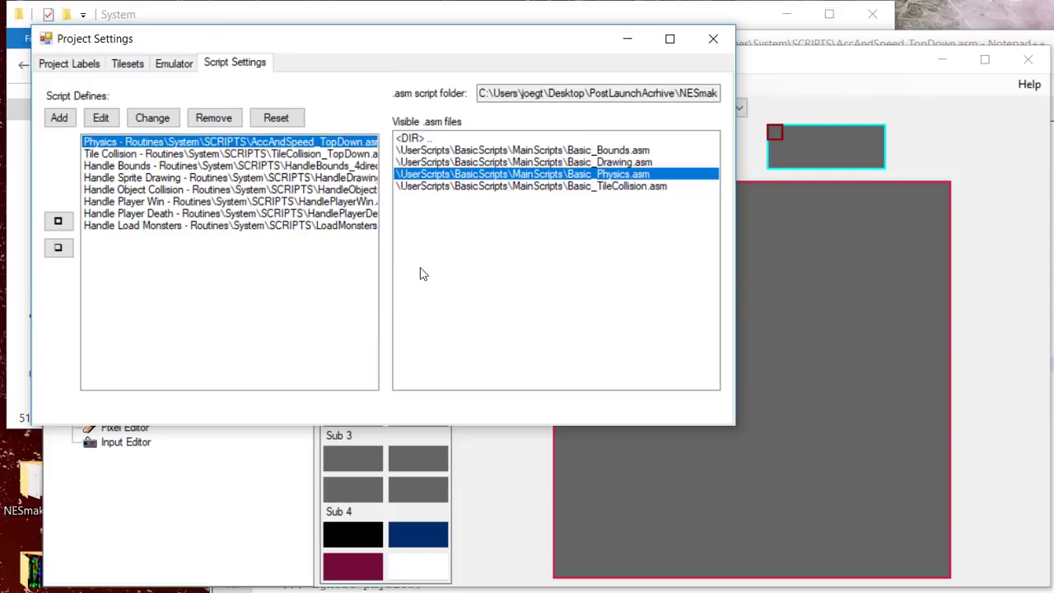
- Open the System\TileTypes folder in File Explorer and open TileType00.asm in Notepad++
click(627, 39)
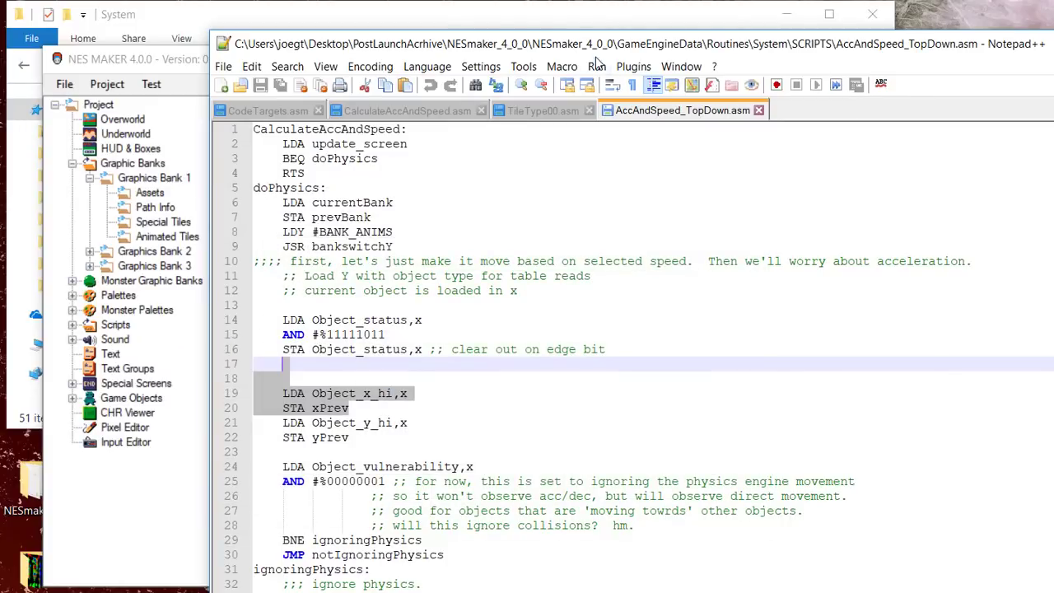
click(272, 14)
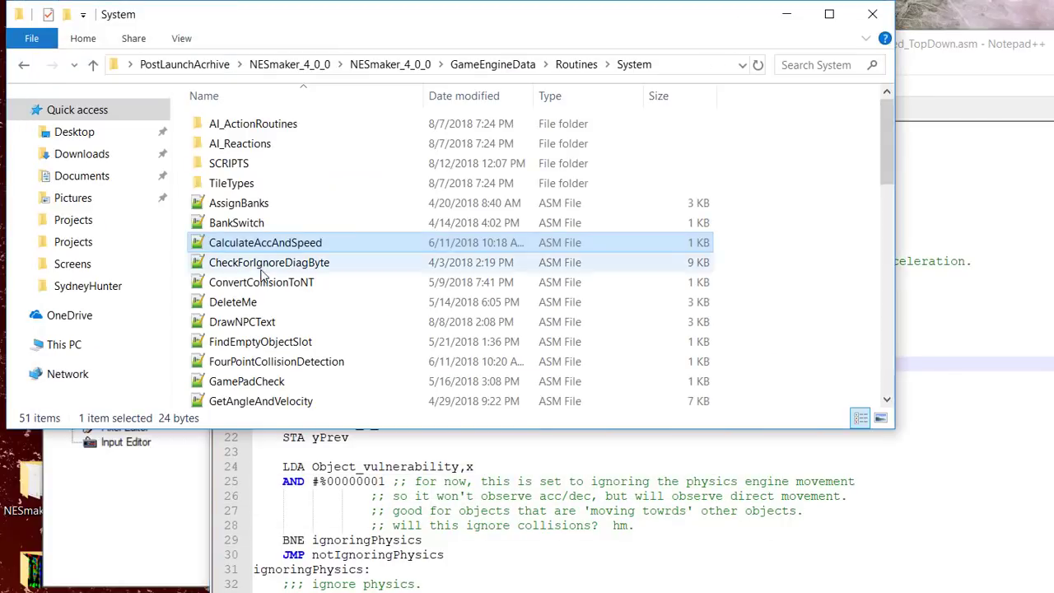
double_click(287, 189)
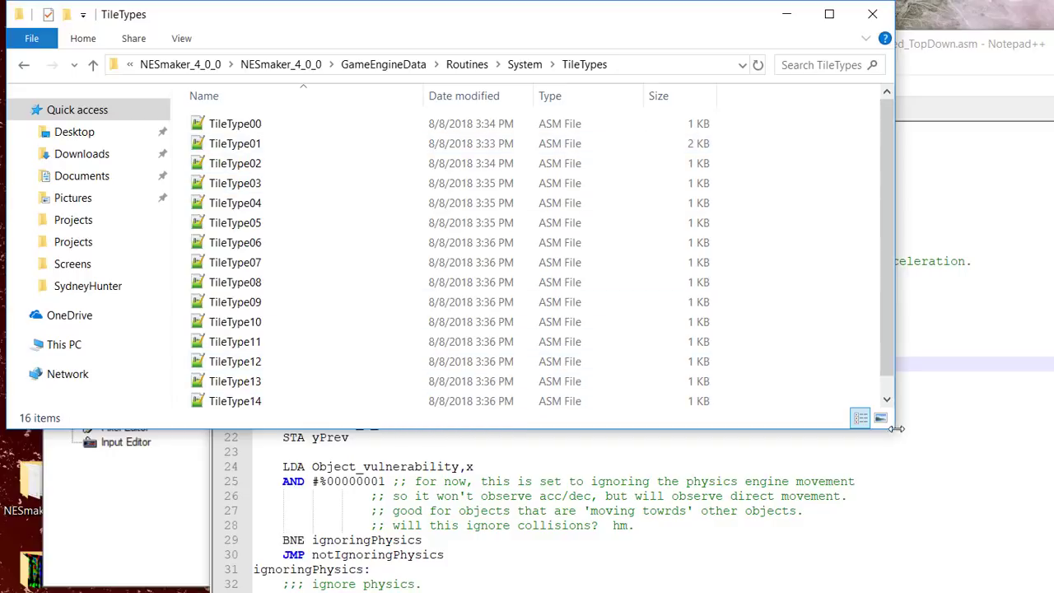
drag(895, 434, 923, 528)
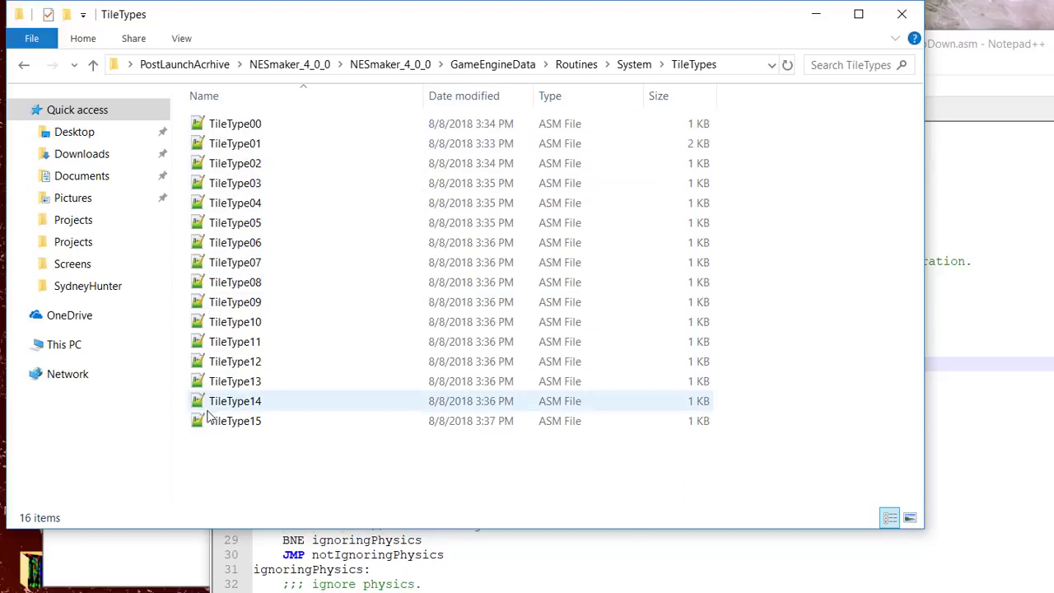
double_click(198, 125)
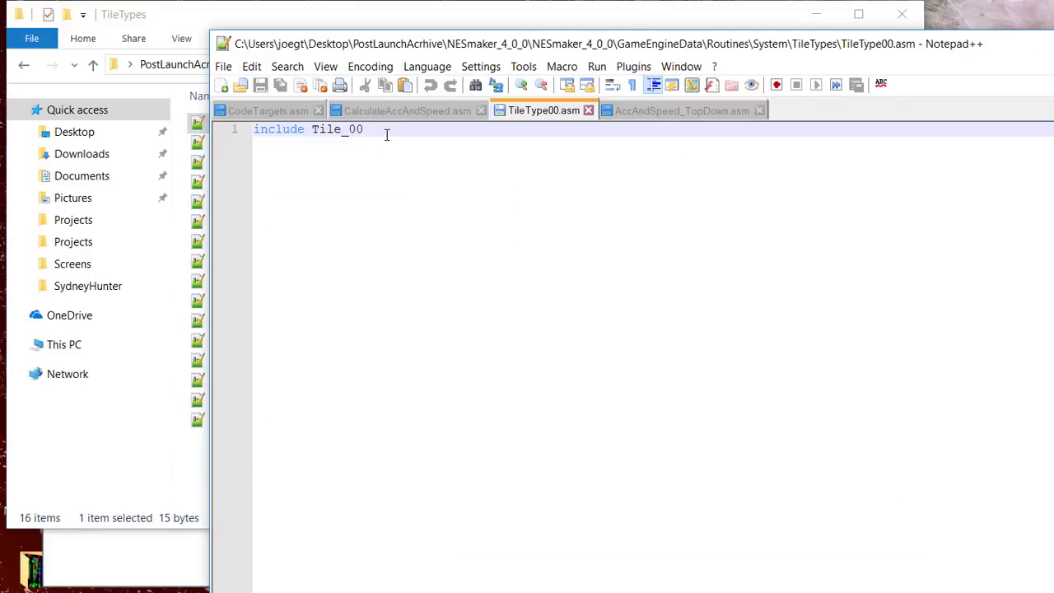
- Highlight the include Tile_00 line in TileType00.asm, then deselect it
drag(386, 134, 236, 123)
click(399, 279)
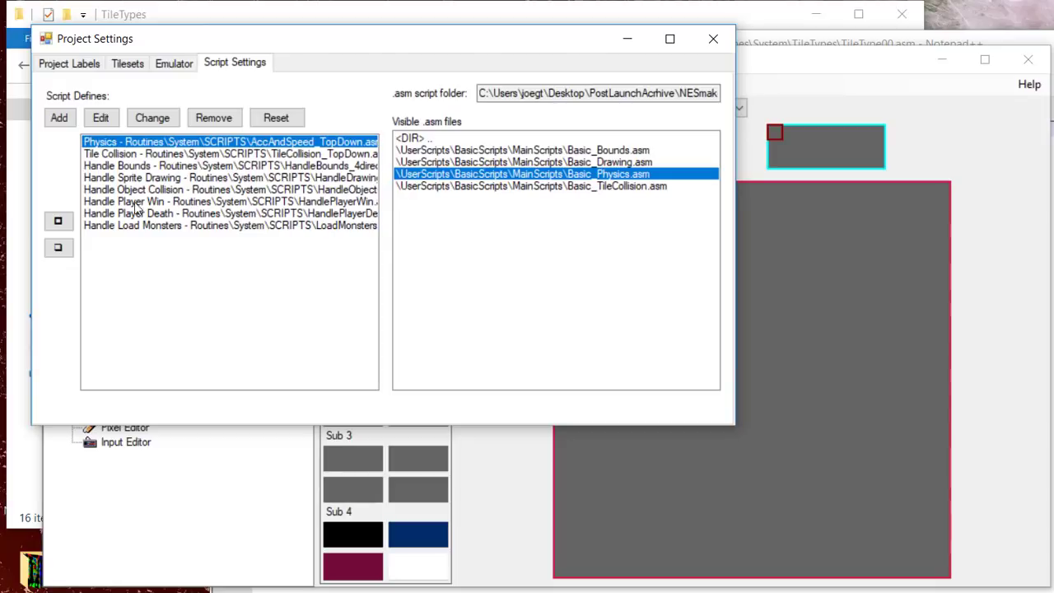
- Add a script define named 'Tile 0 or whatever' with define Tile_00
click(56, 118)
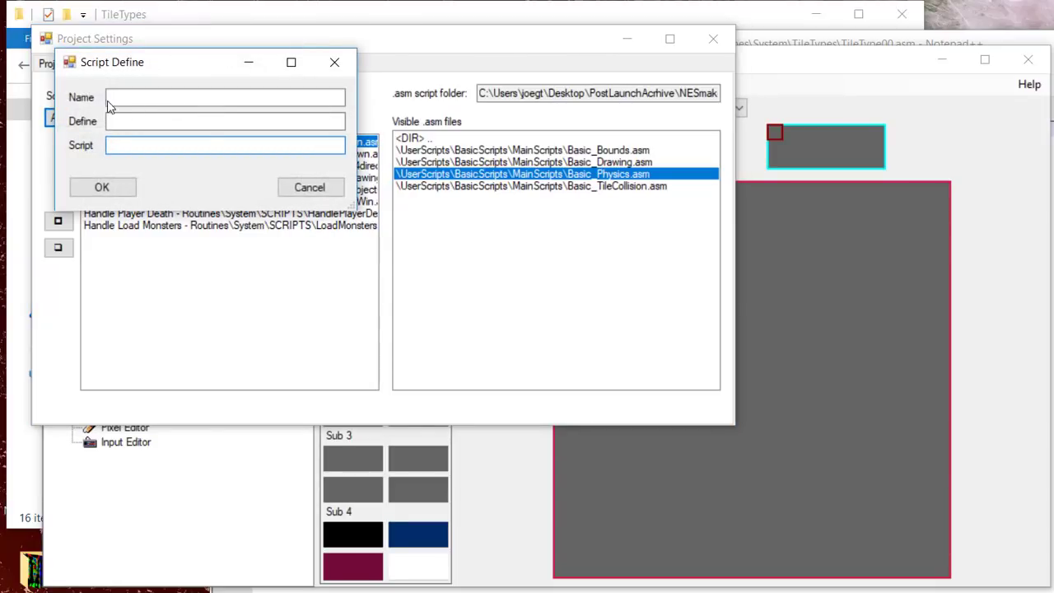
click(111, 100)
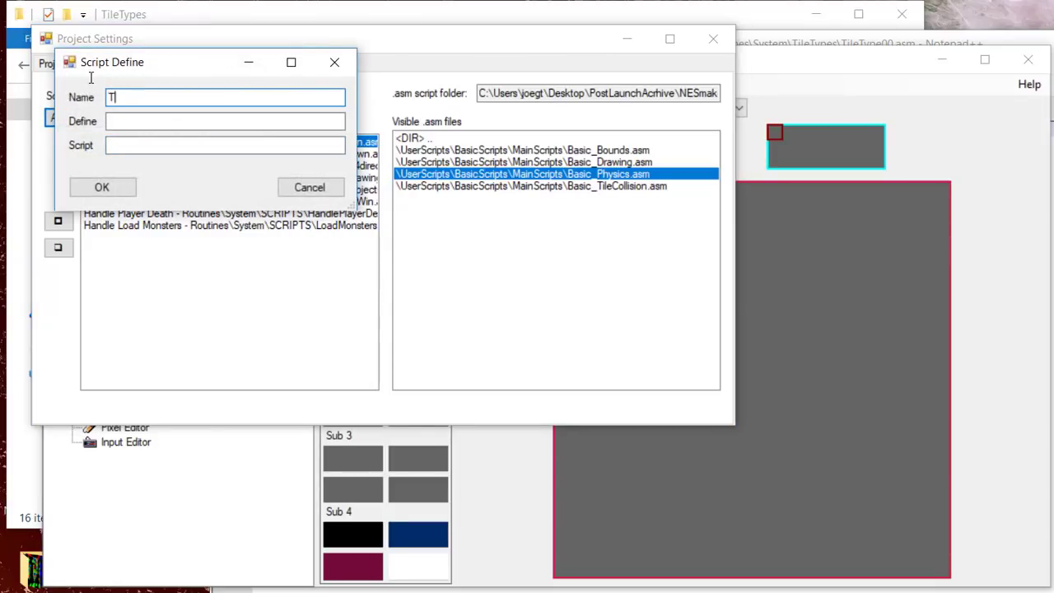
text(Tile 0 or whatever)
click(156, 120)
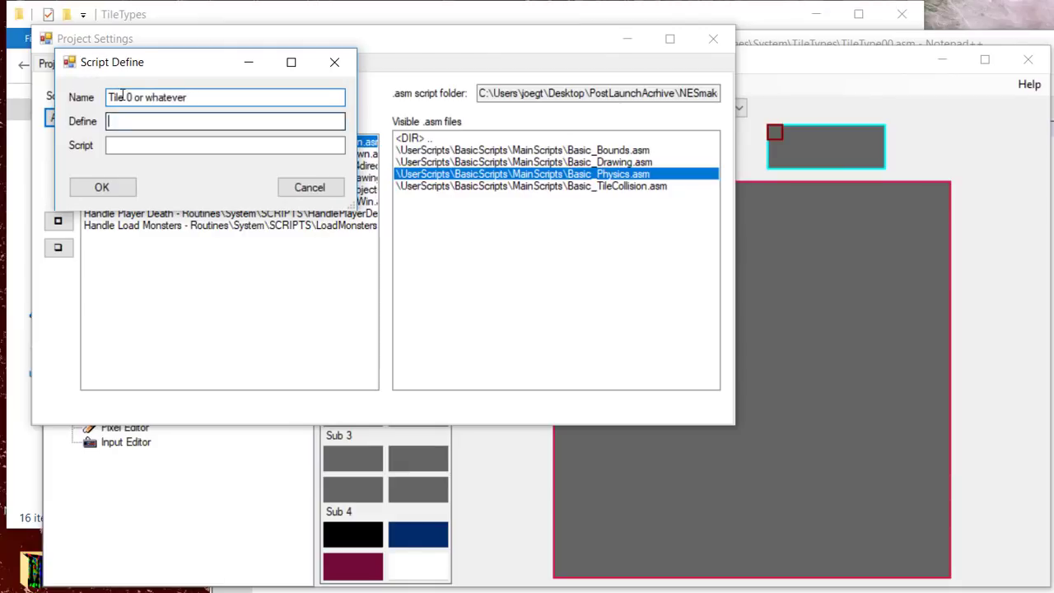
text(Tile_00)
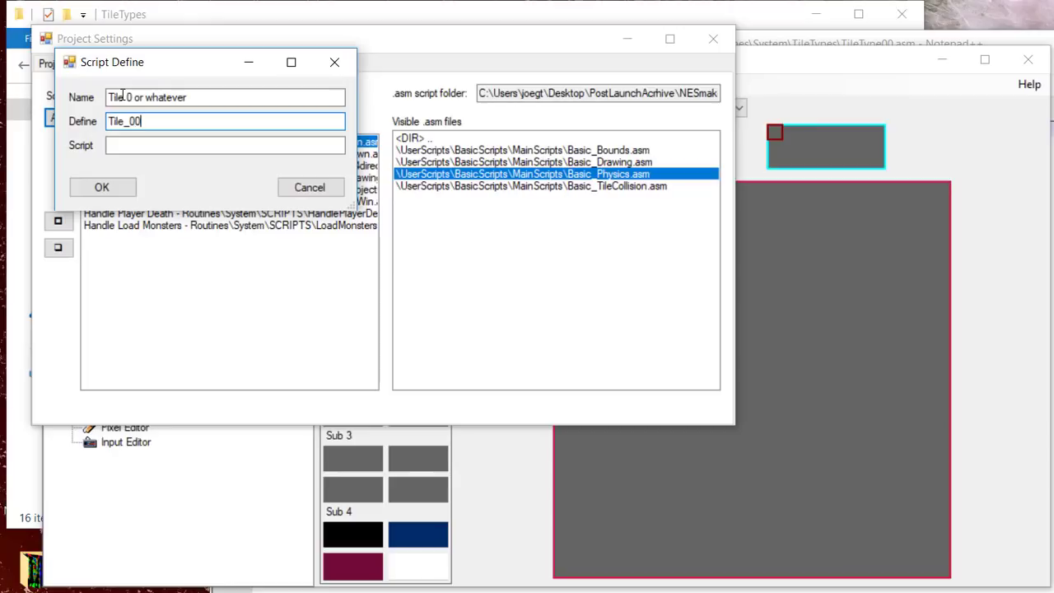
click(101, 187)
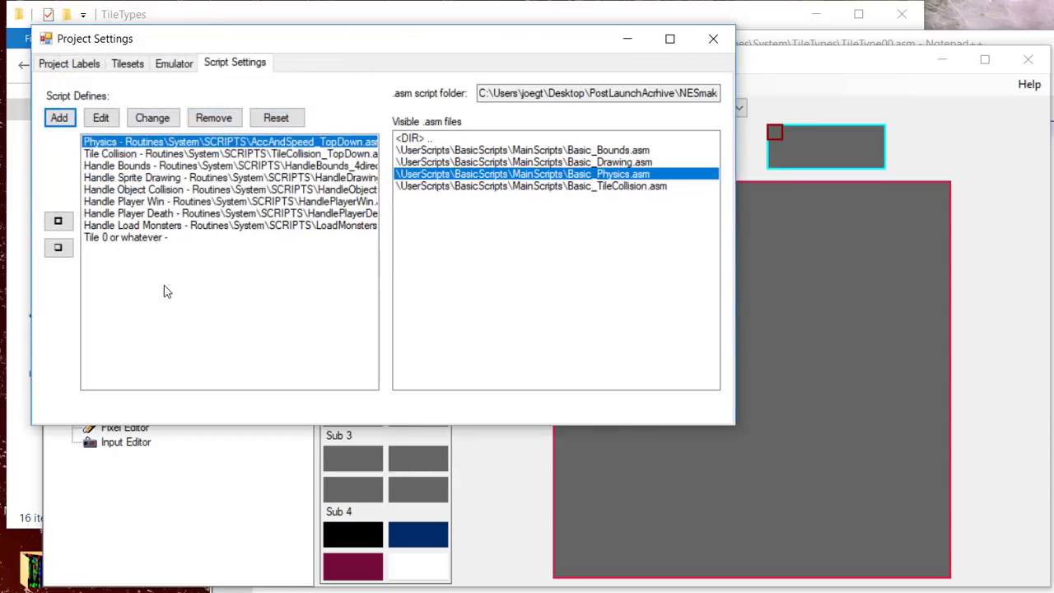
- Assign BasicScripts\TileScripts\NullTile_Walkable.asm to the 'Tile 0 or whatever' define
click(140, 239)
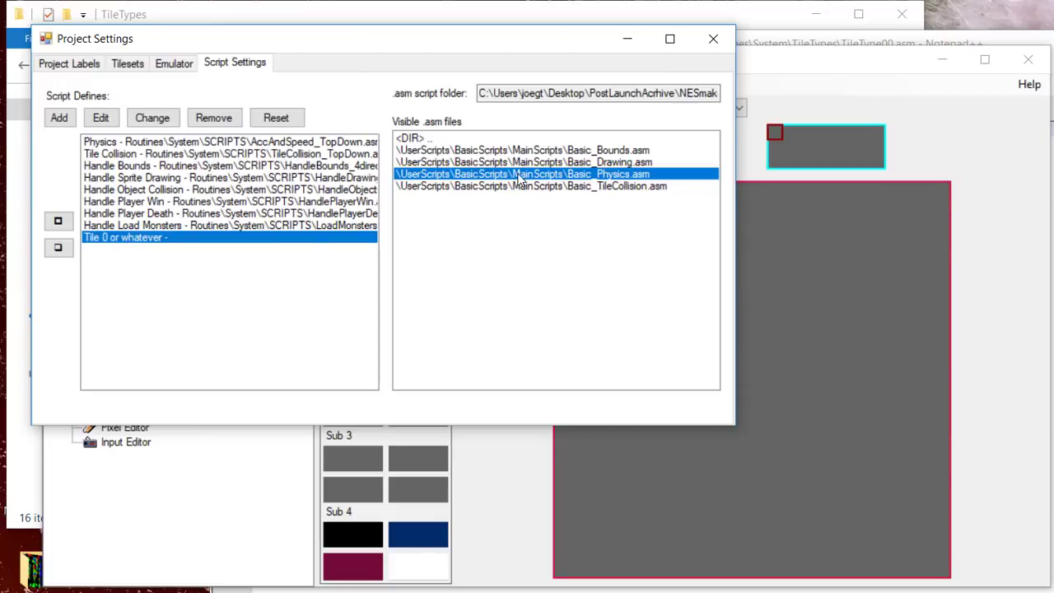
key(Home)
key(Return)
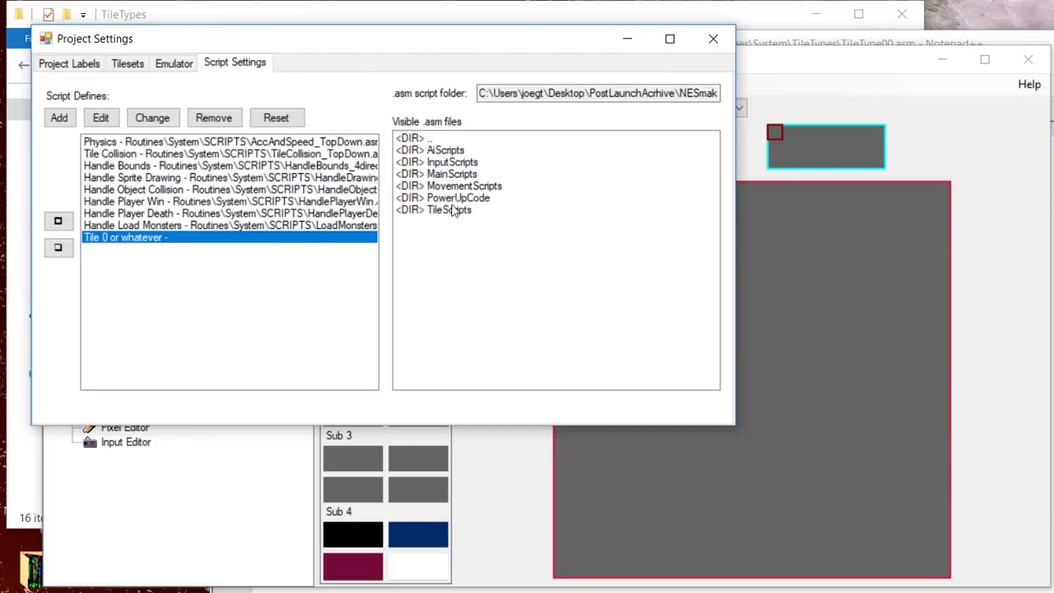
double_click(451, 140)
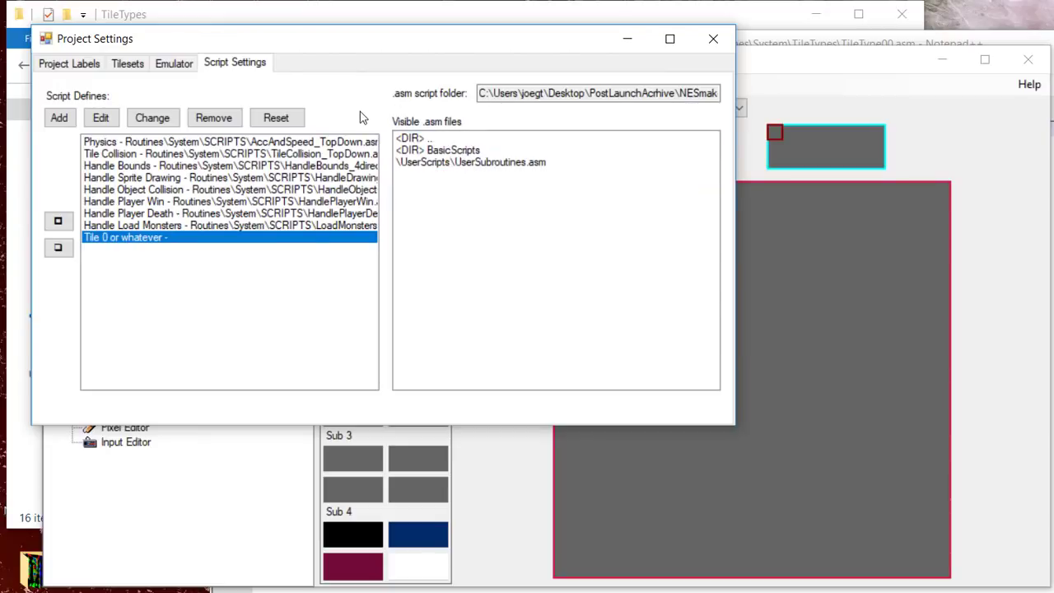
double_click(452, 152)
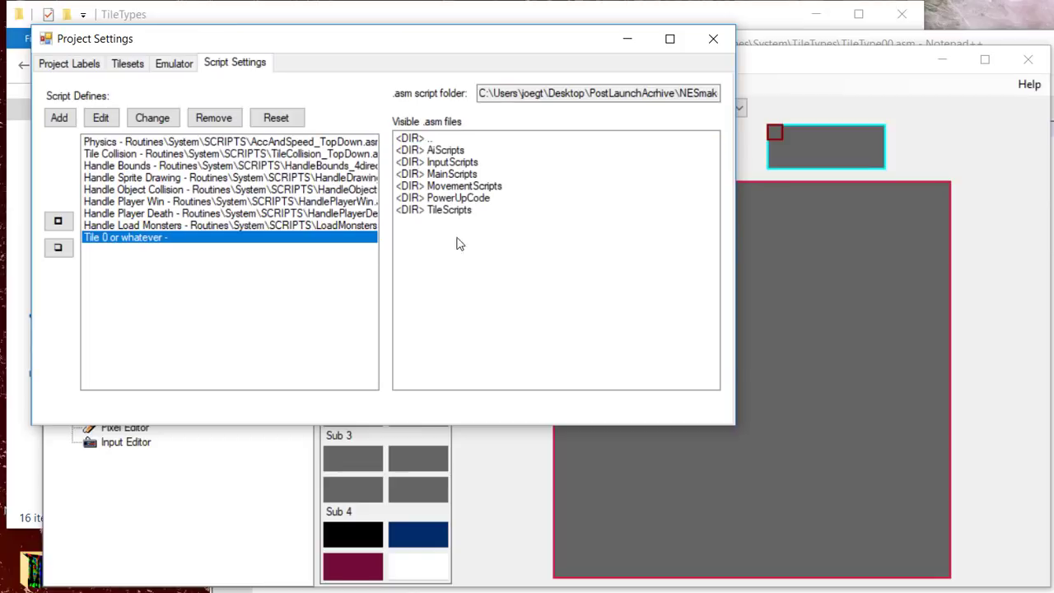
double_click(449, 210)
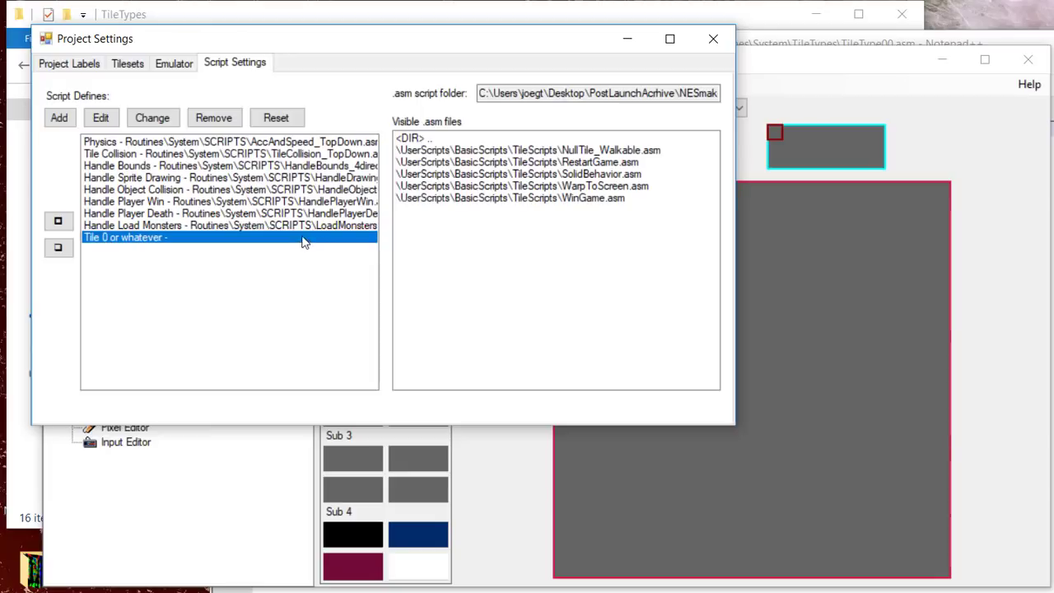
double_click(564, 152)
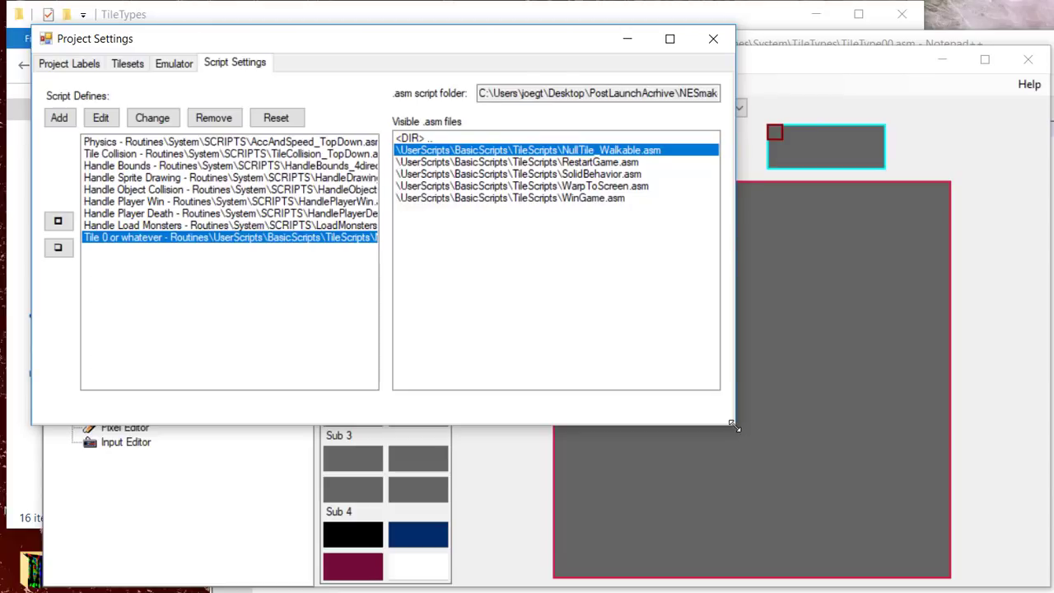
- Widen Project Settings and try SolidBehavior, WinGame and WarpToScreen before returning to NullTile_Walkable.asm
drag(732, 424, 955, 523)
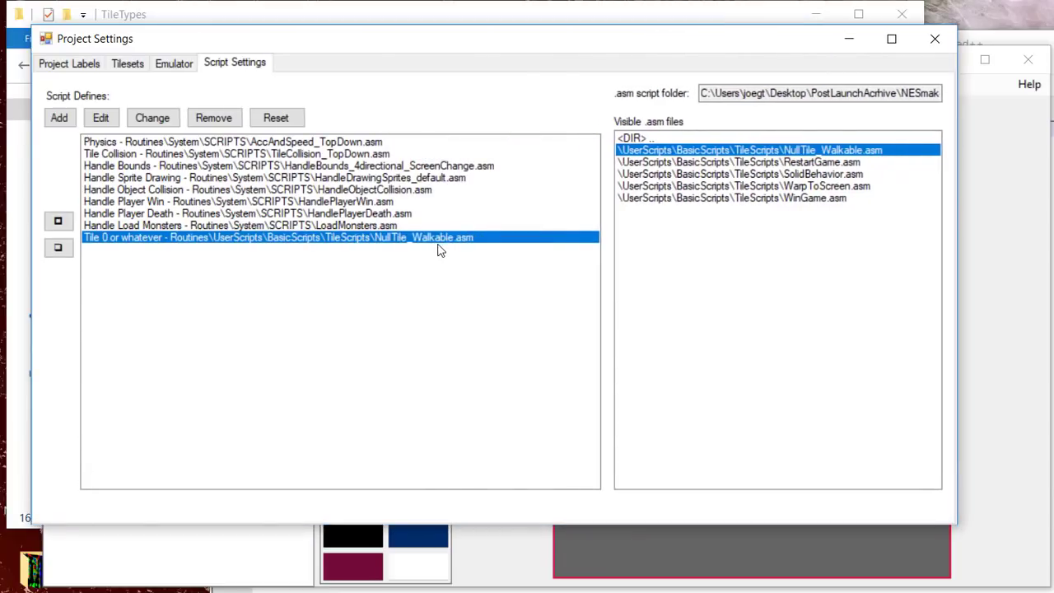
click(788, 174)
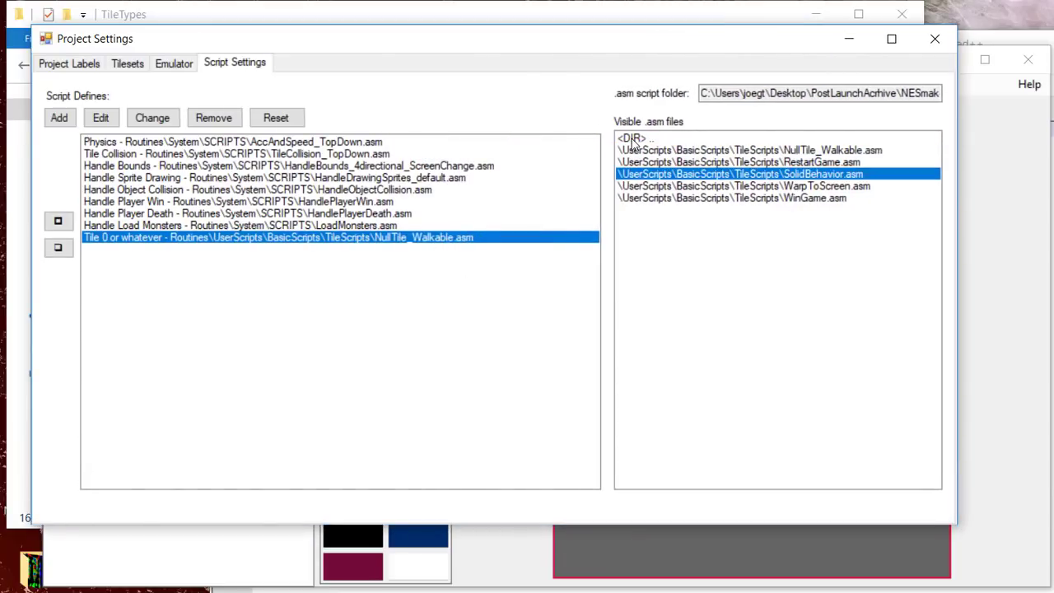
click(788, 199)
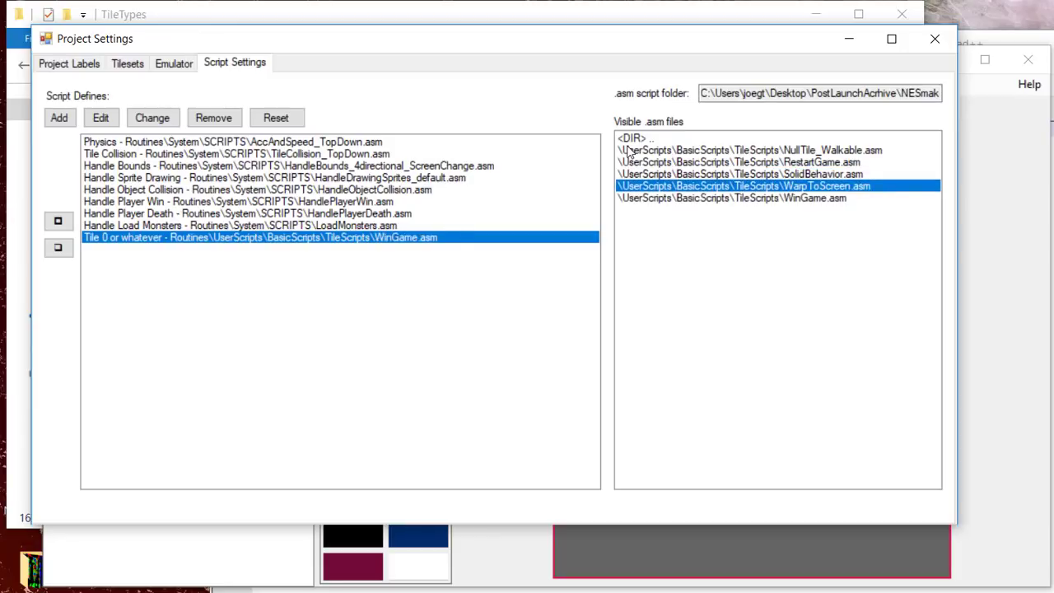
click(788, 187)
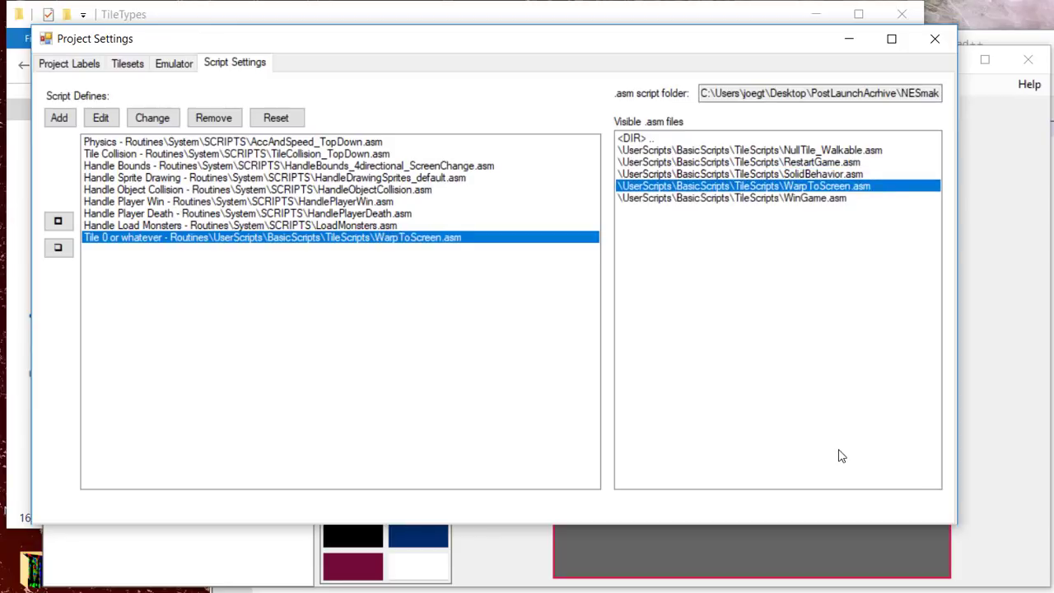
click(799, 151)
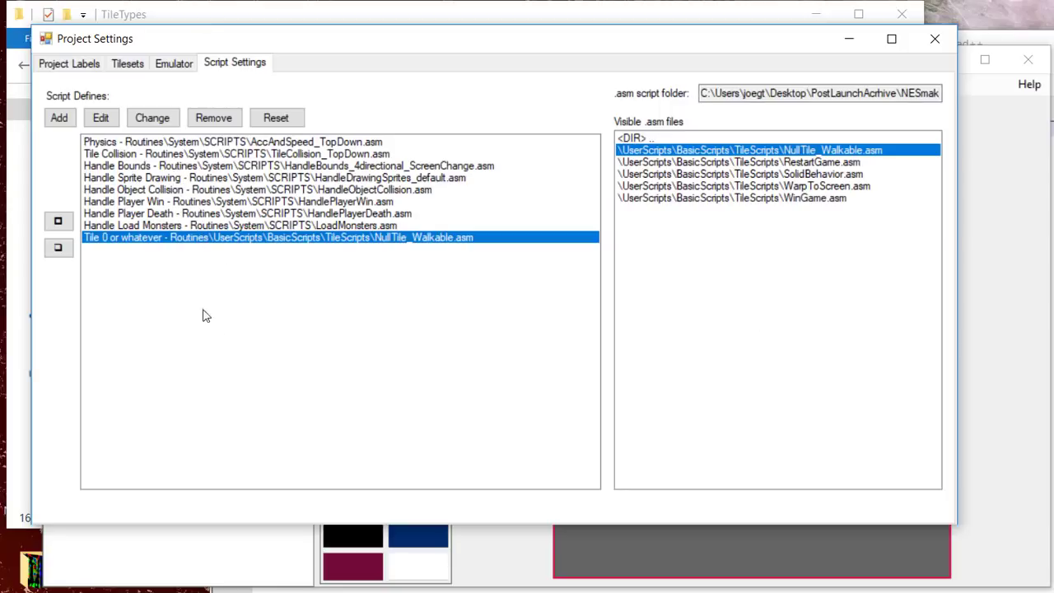
click(818, 187)
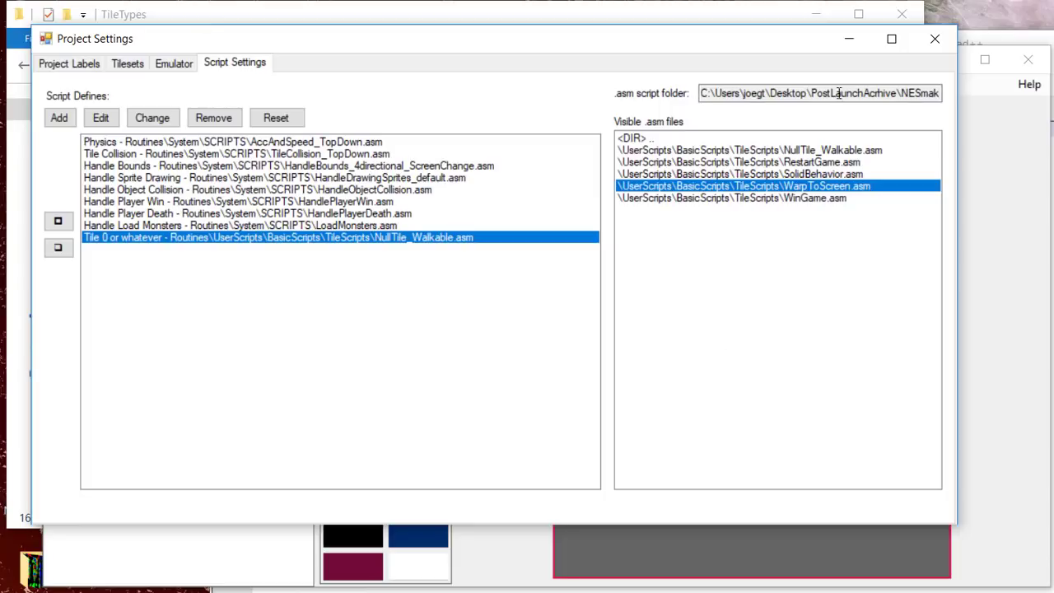
- Remove the selected script define, close Project Settings, and import Modules\BasicModule
click(214, 119)
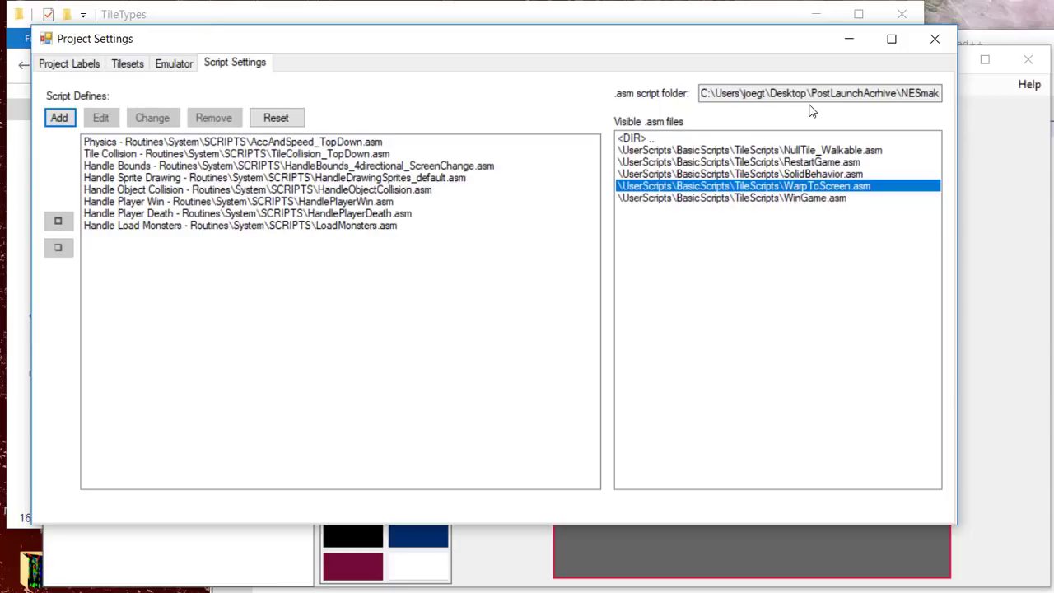
click(934, 39)
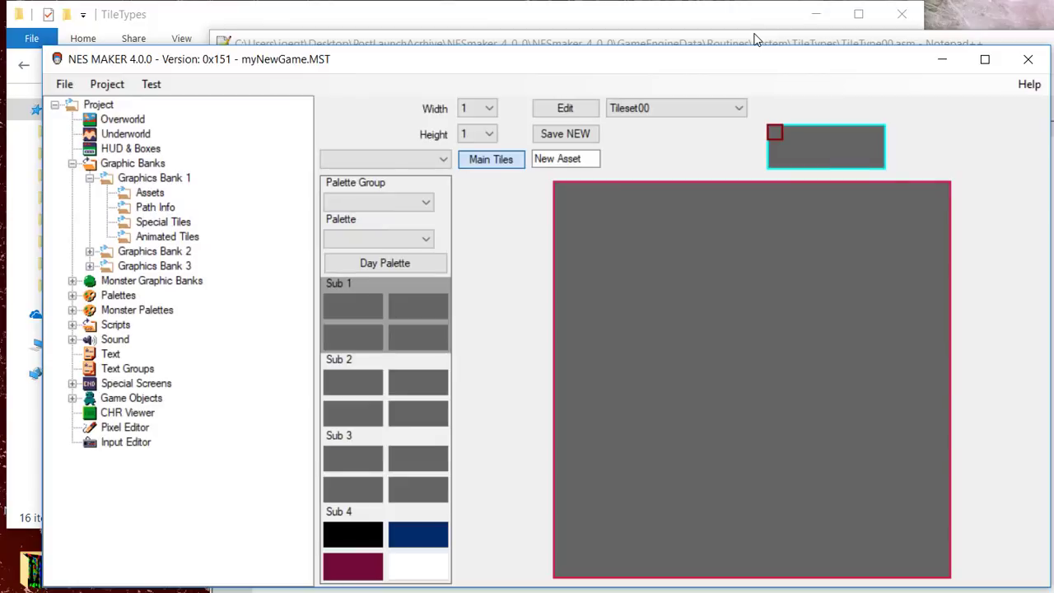
click(107, 82)
click(95, 164)
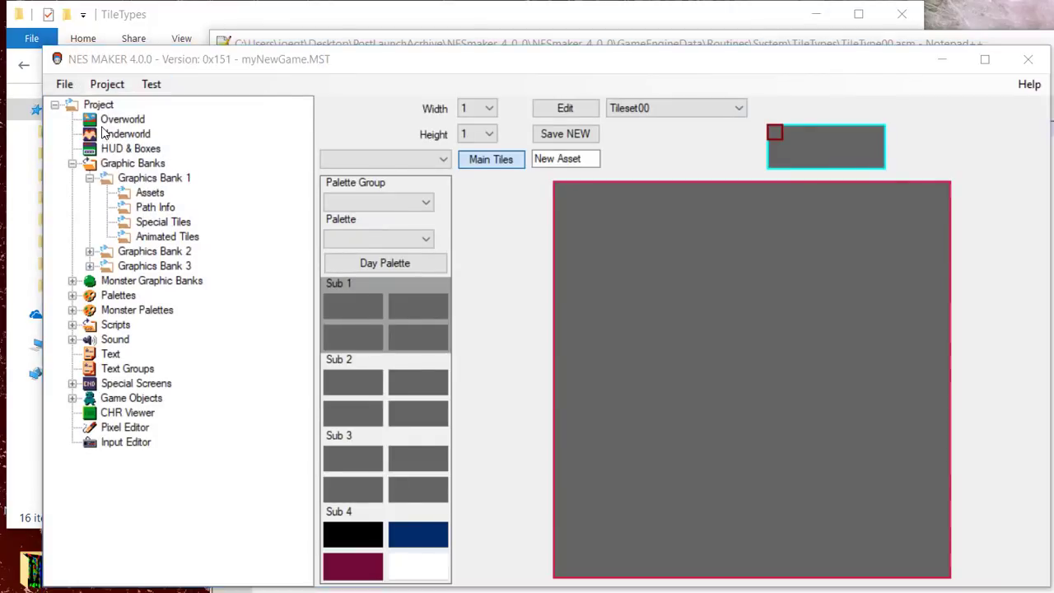
click(547, 118)
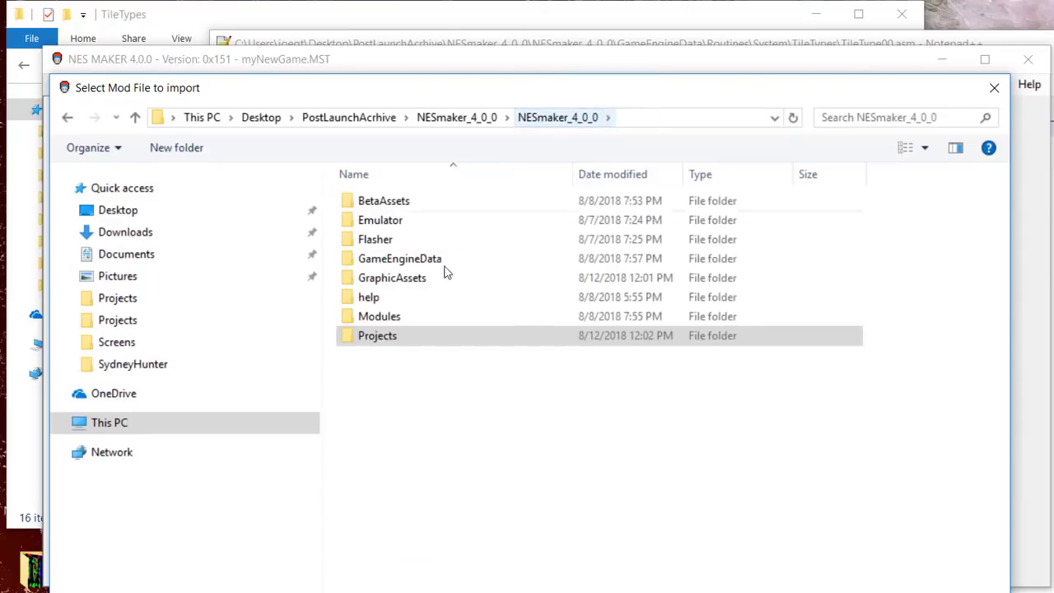
click(377, 318)
key(Return)
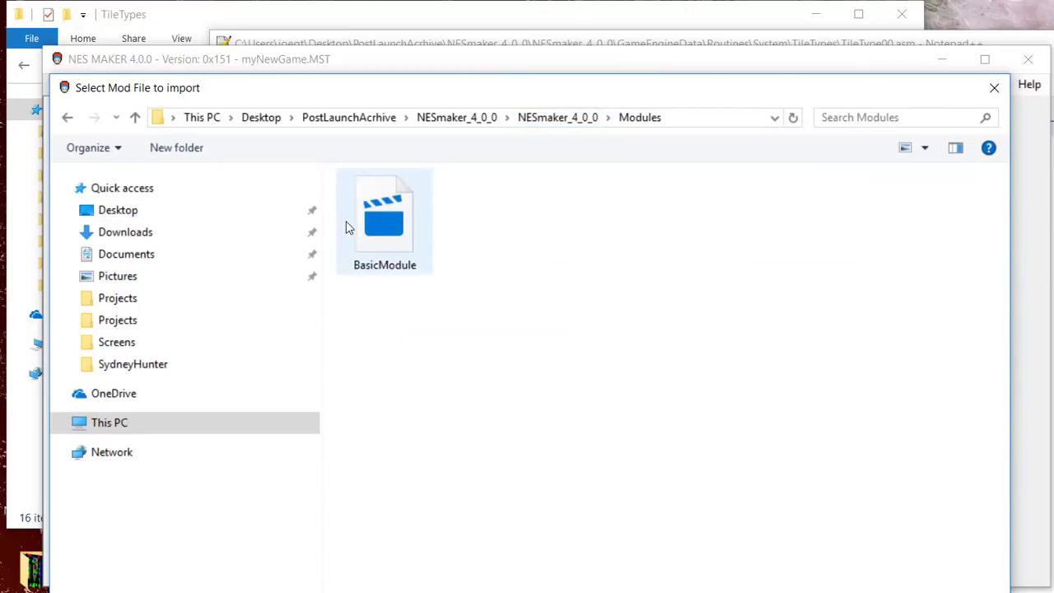
double_click(400, 238)
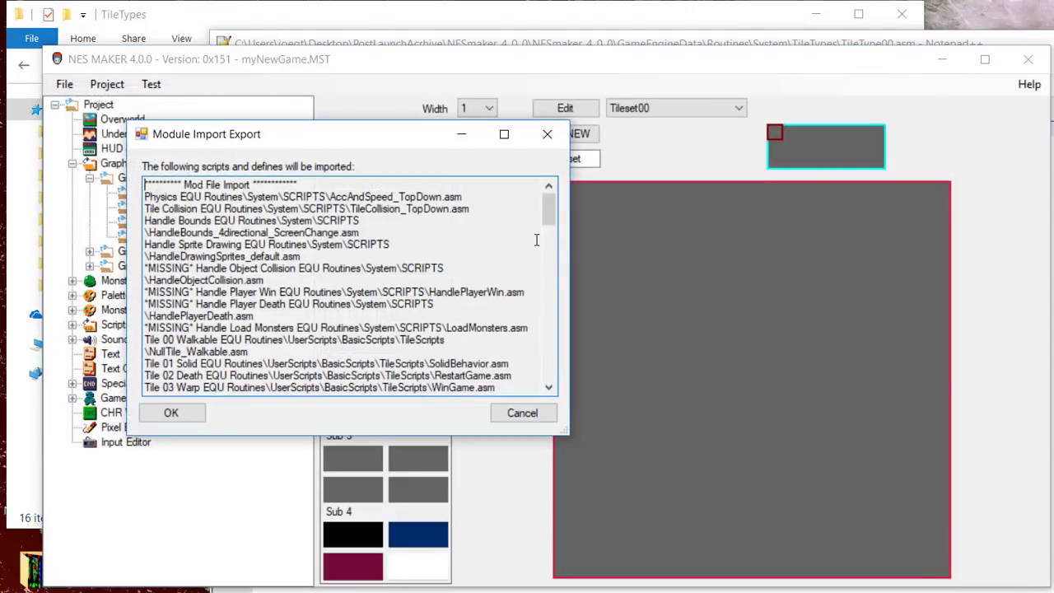
drag(548, 210, 434, 328)
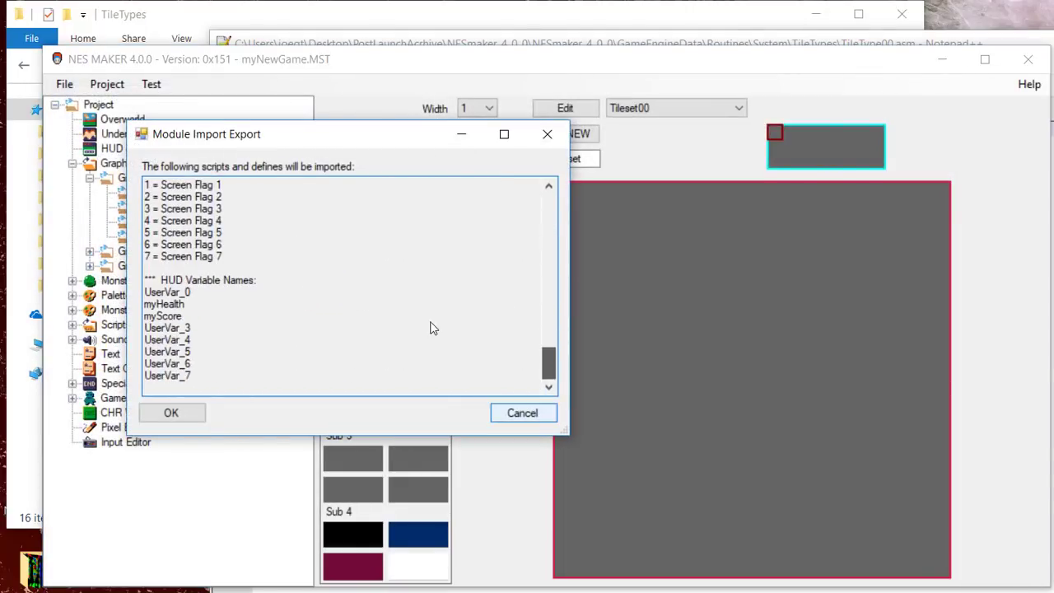
click(168, 416)
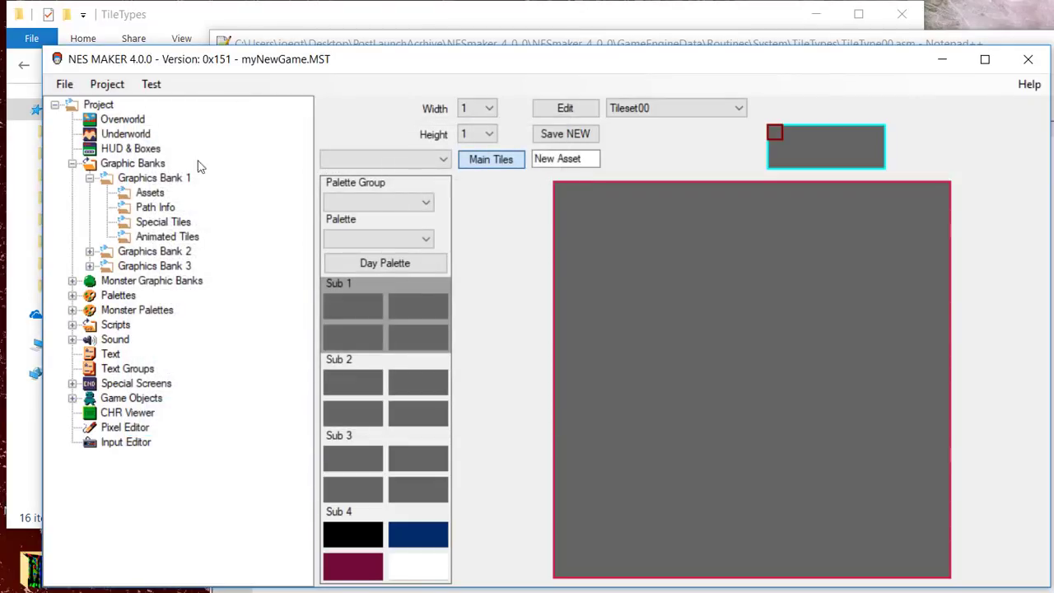
click(107, 84)
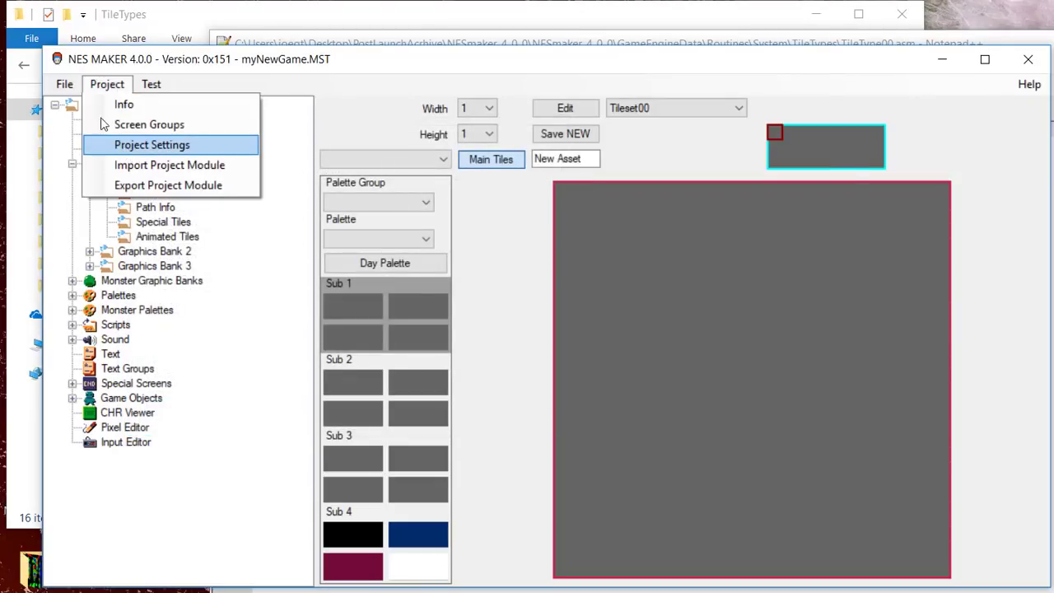
click(152, 145)
click(336, 181)
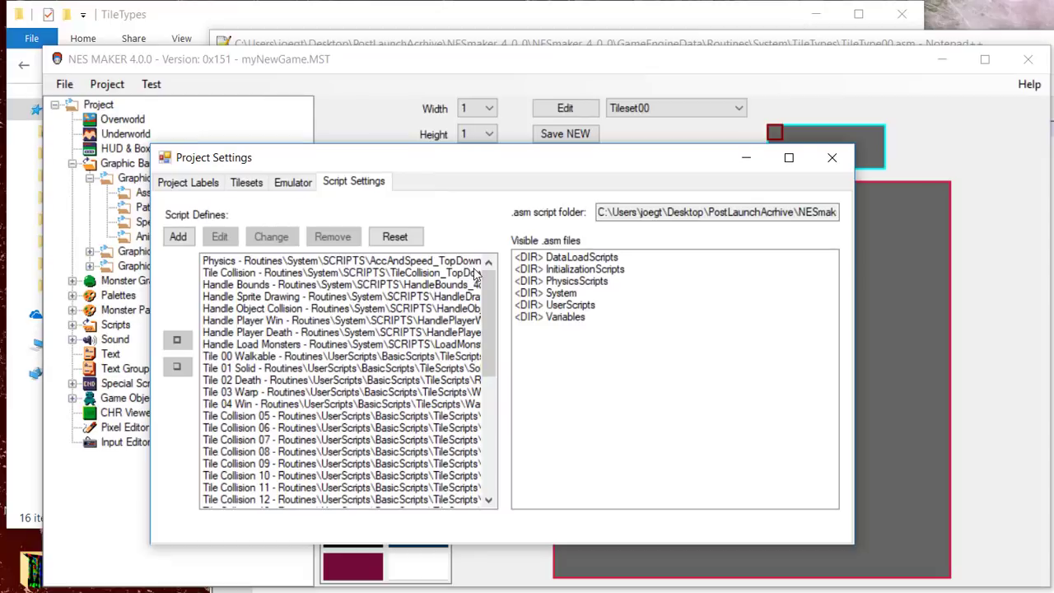
mouse_move(490, 301)
mouse_down()
mouse_move(489, 420)
mouse_move(490, 309)
mouse_up()
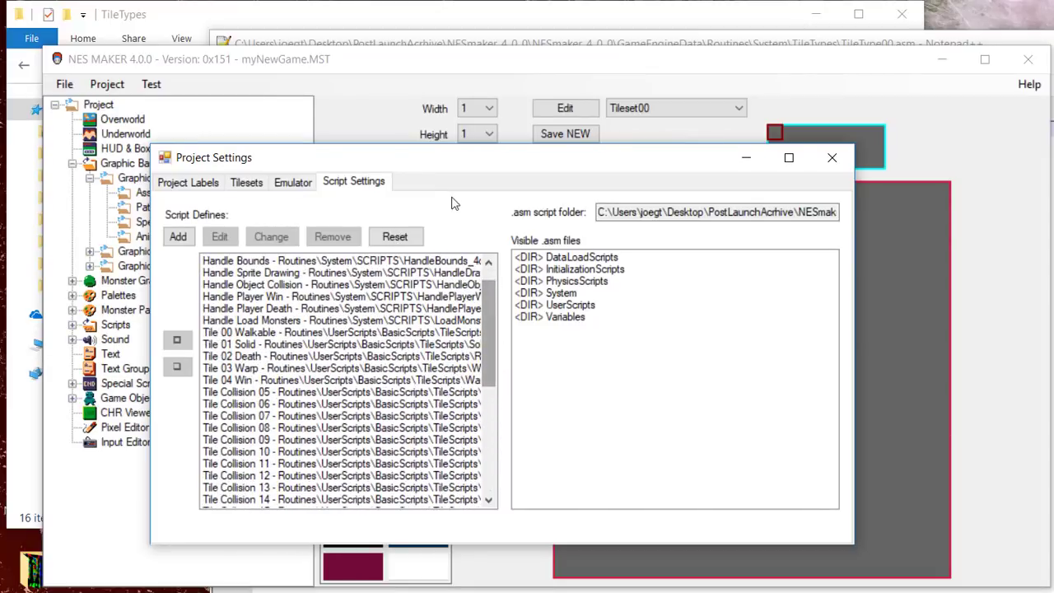
drag(375, 157, 264, 39)
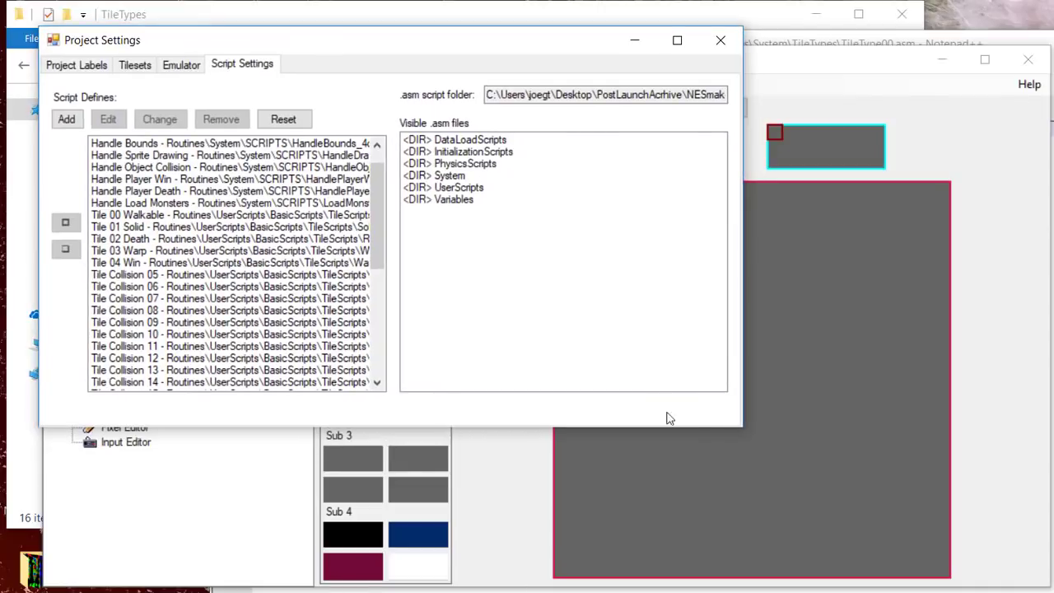
drag(739, 426, 1004, 578)
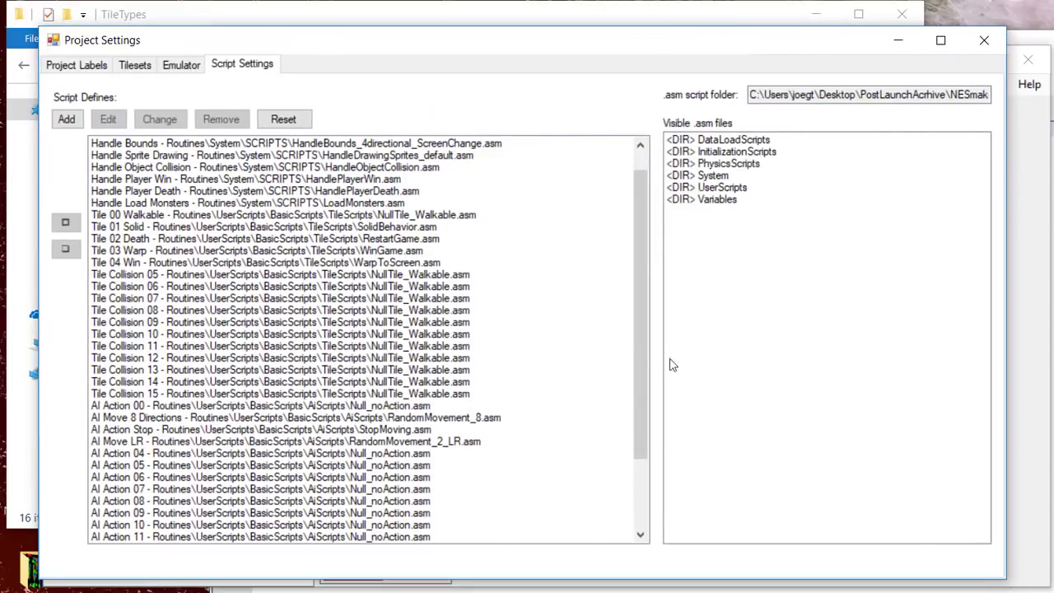
drag(639, 313, 640, 322)
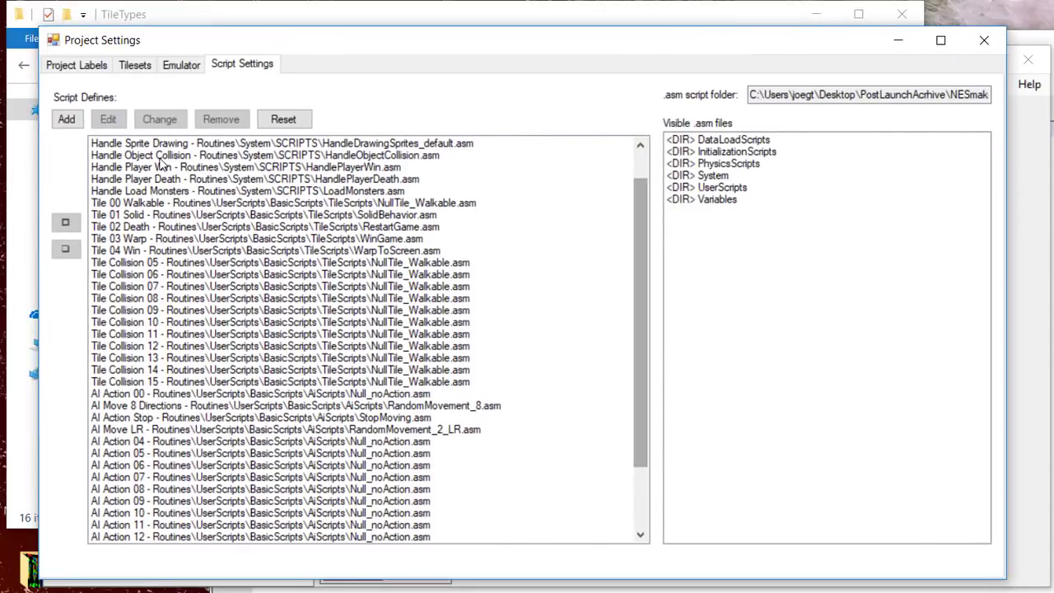
click(145, 203)
key(Down)
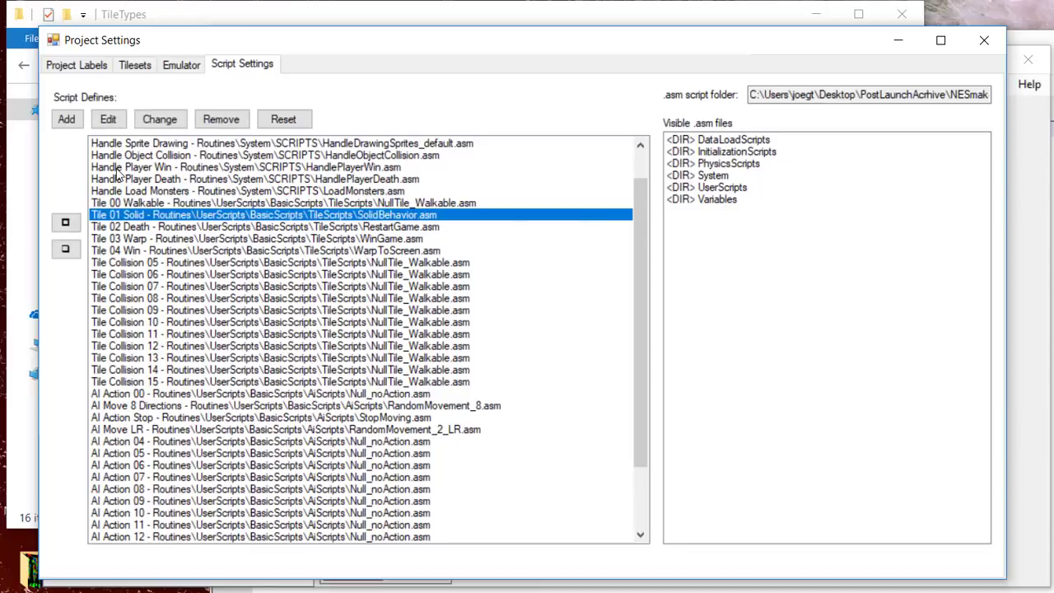
key(Down)
key(Down)
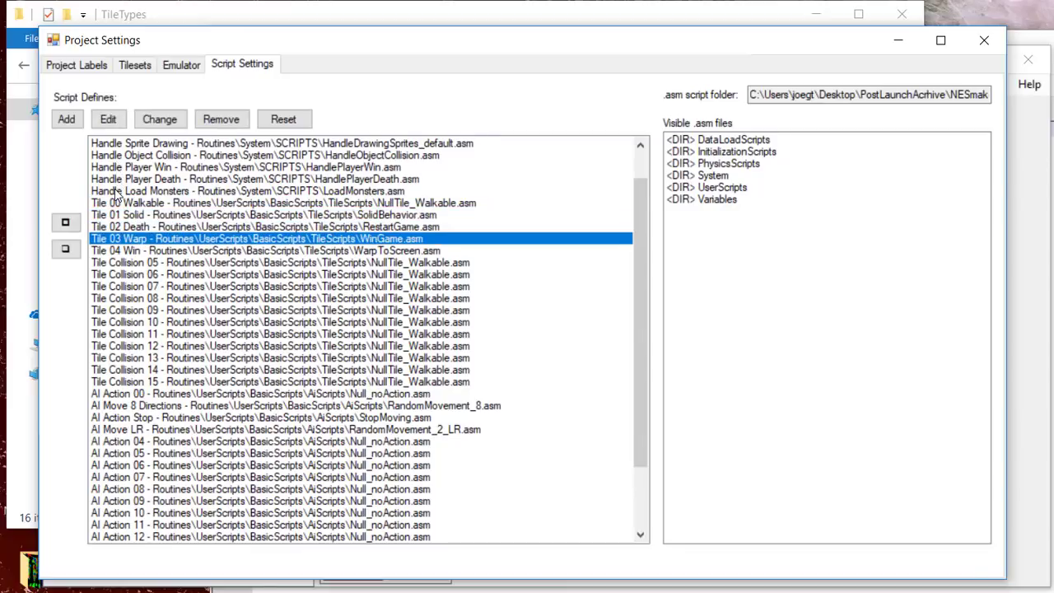
click(146, 250)
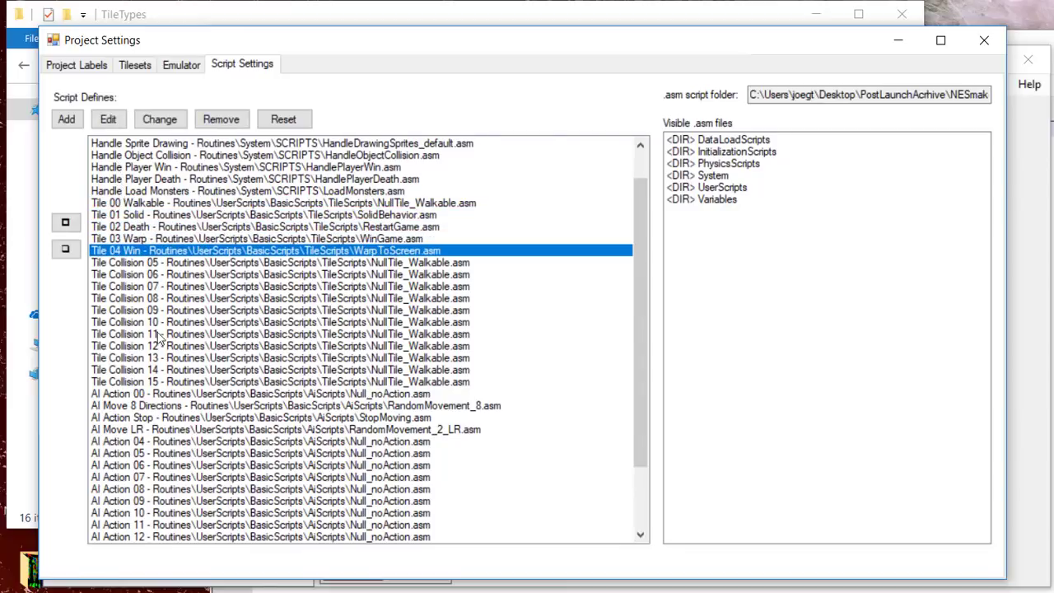
click(150, 394)
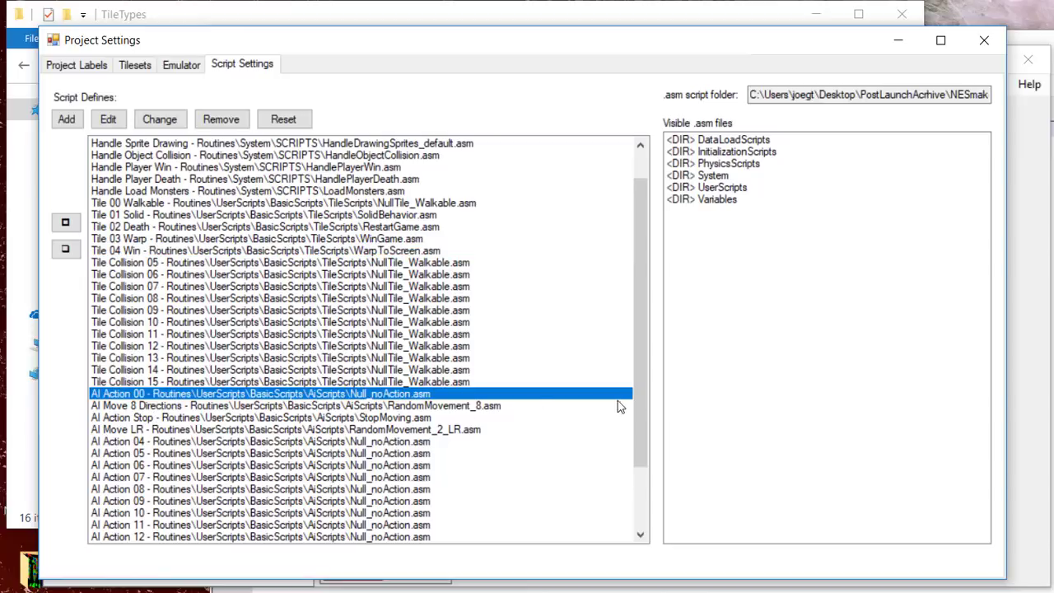
scroll(512, 328, down, 2)
scroll(514, 331, up, 2)
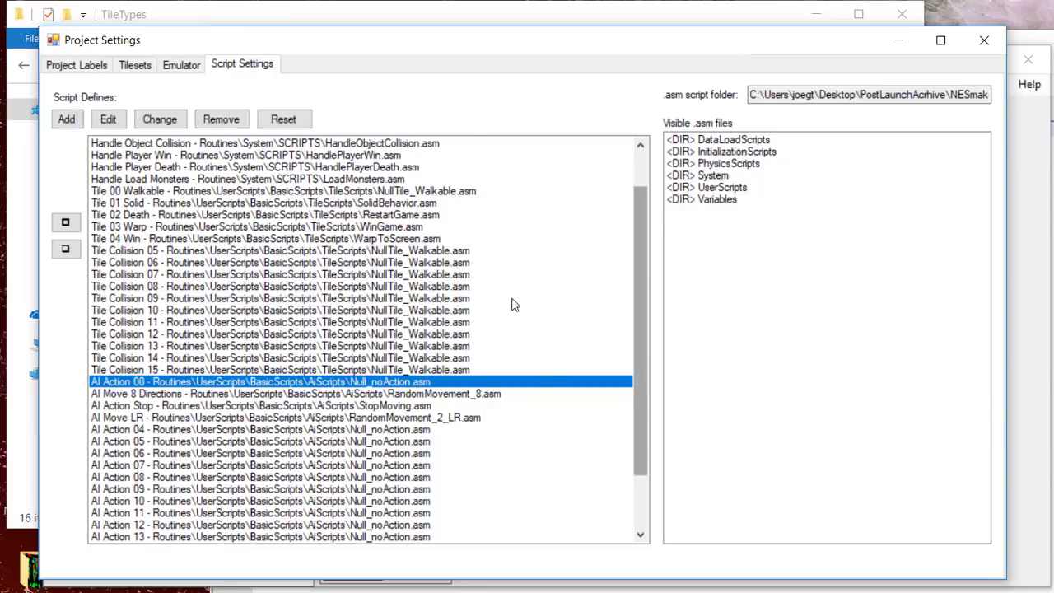
scroll(645, 455, down, 2)
drag(645, 471, 654, 277)
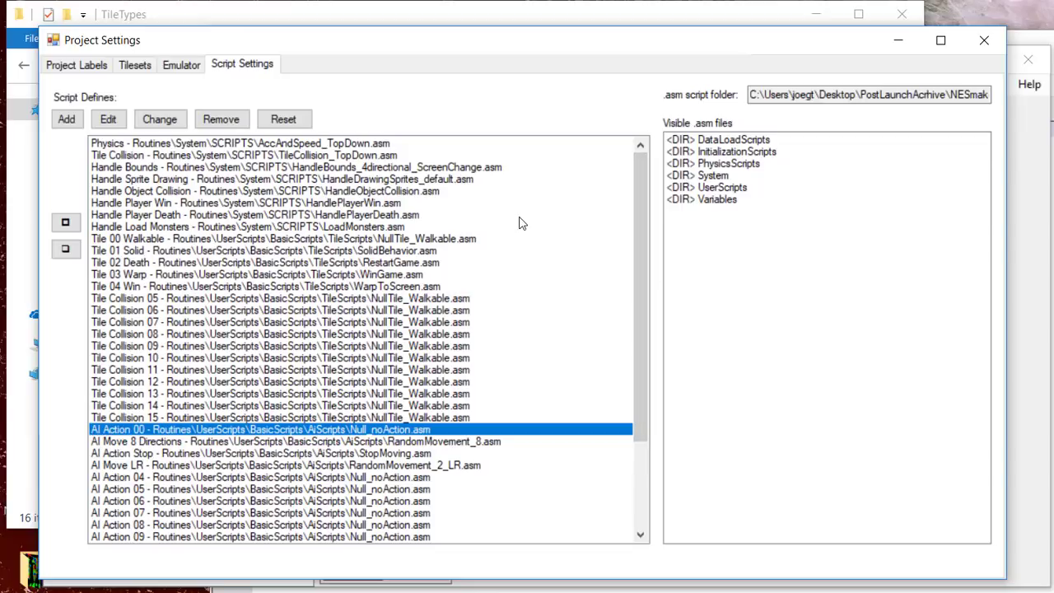
- Close Project Settings, then open the Project menu, dismiss it, and open it again
click(983, 39)
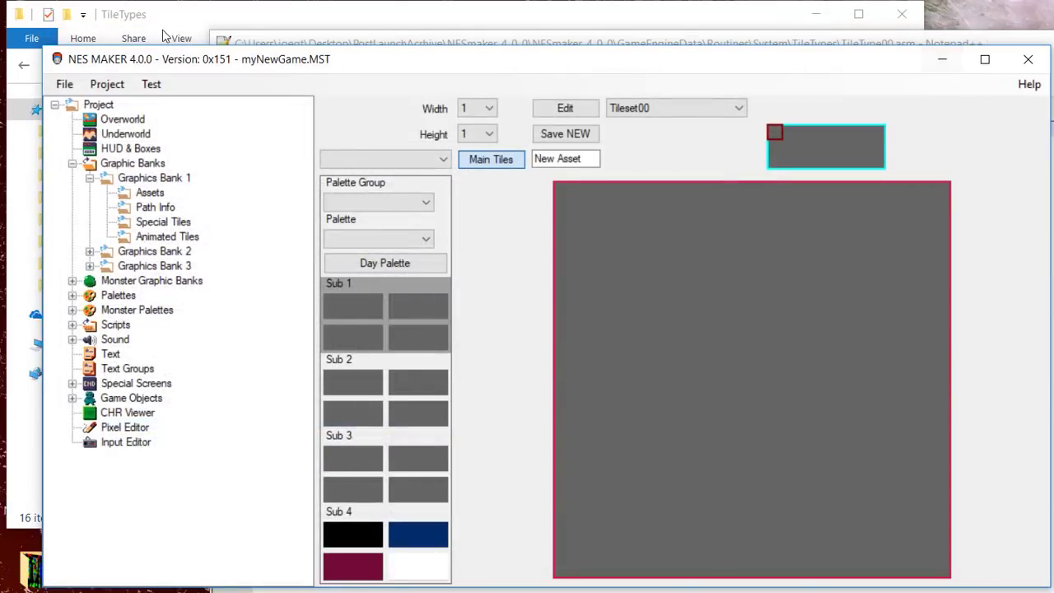
click(104, 86)
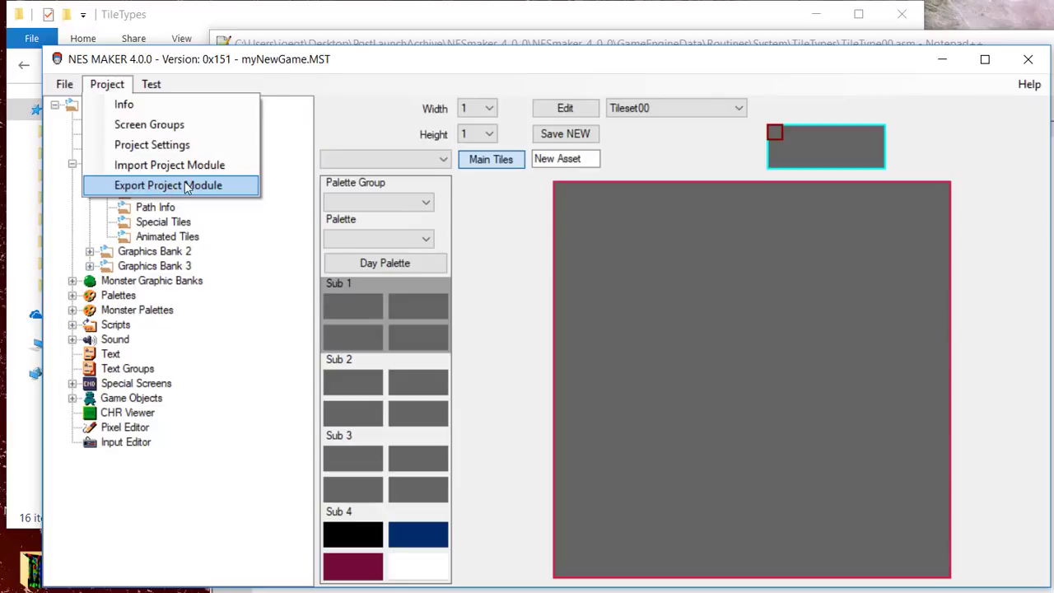
click(287, 115)
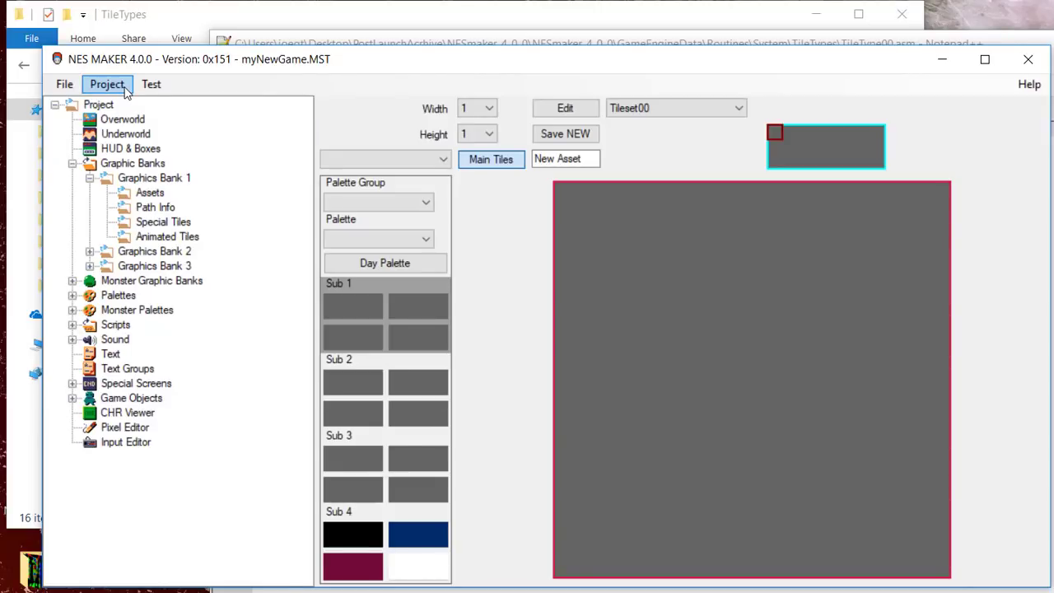
click(123, 89)
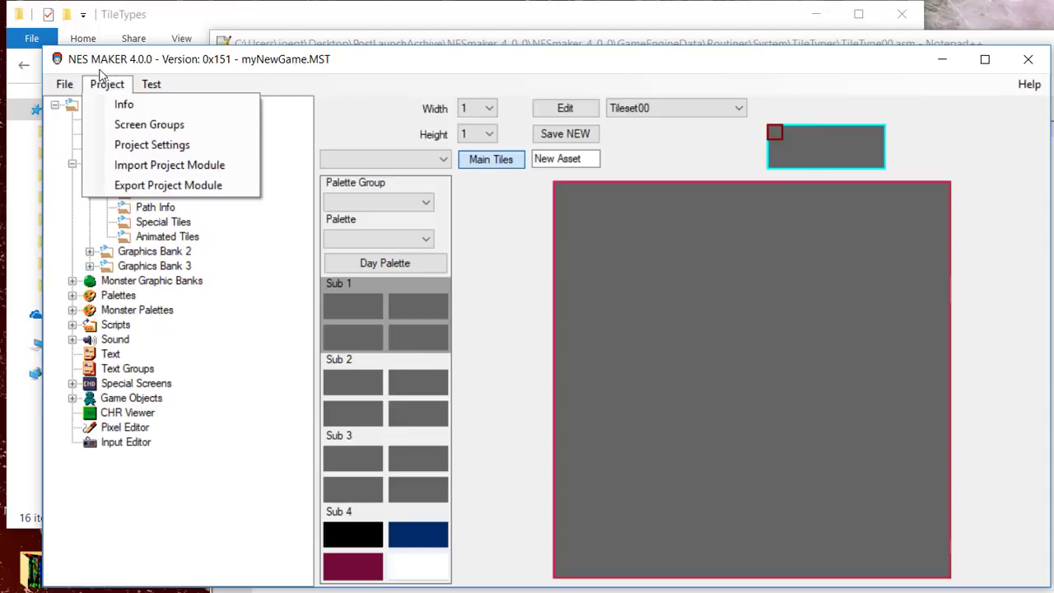
- Reopen Project Settings on Script Settings, enlarge the window, and scroll through the Script Defines
click(163, 142)
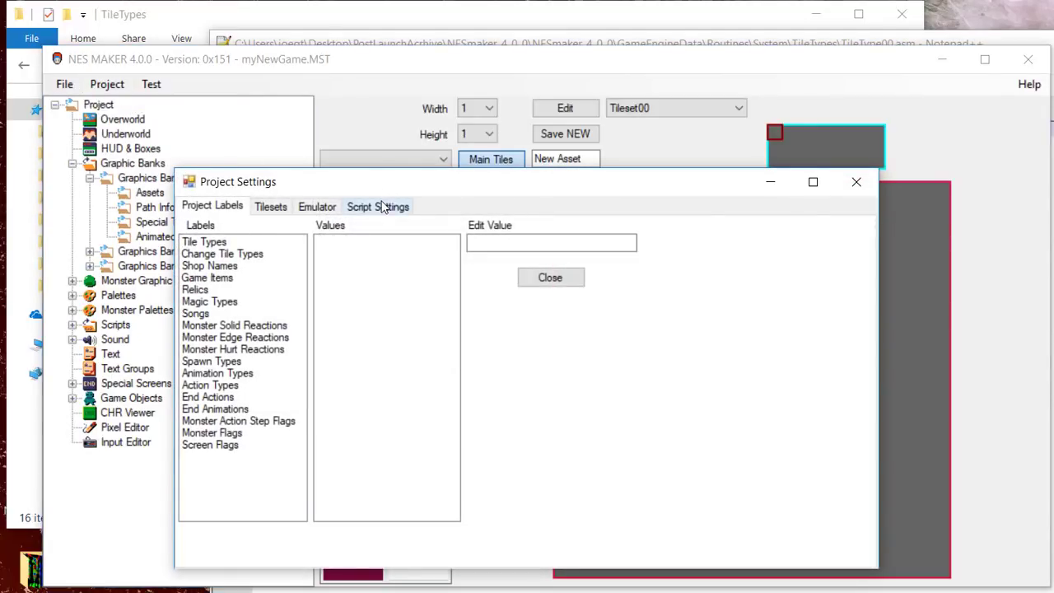
click(379, 206)
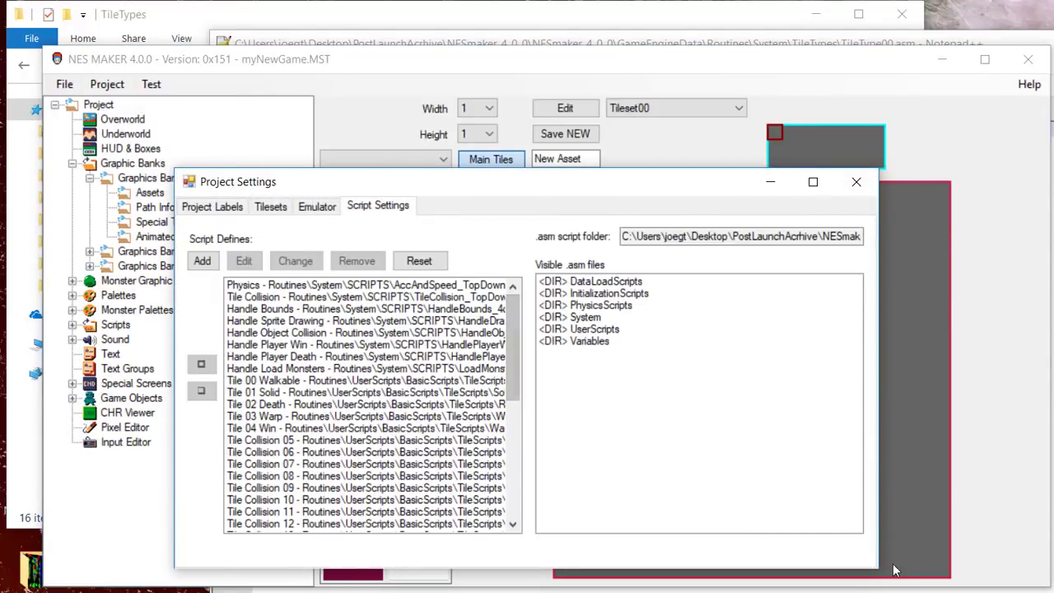
drag(878, 567, 1021, 586)
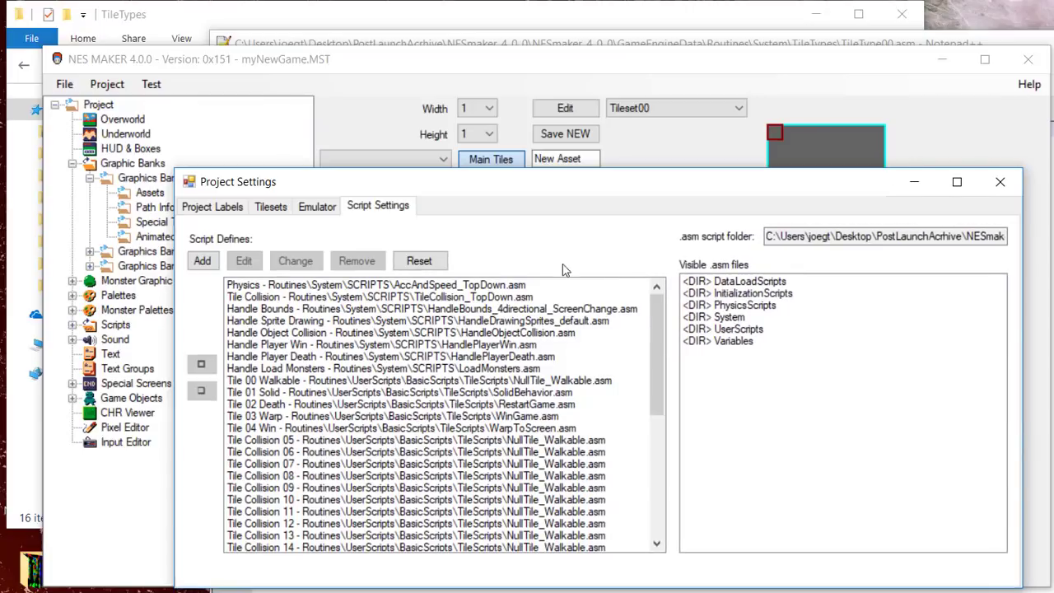
drag(518, 182, 455, 83)
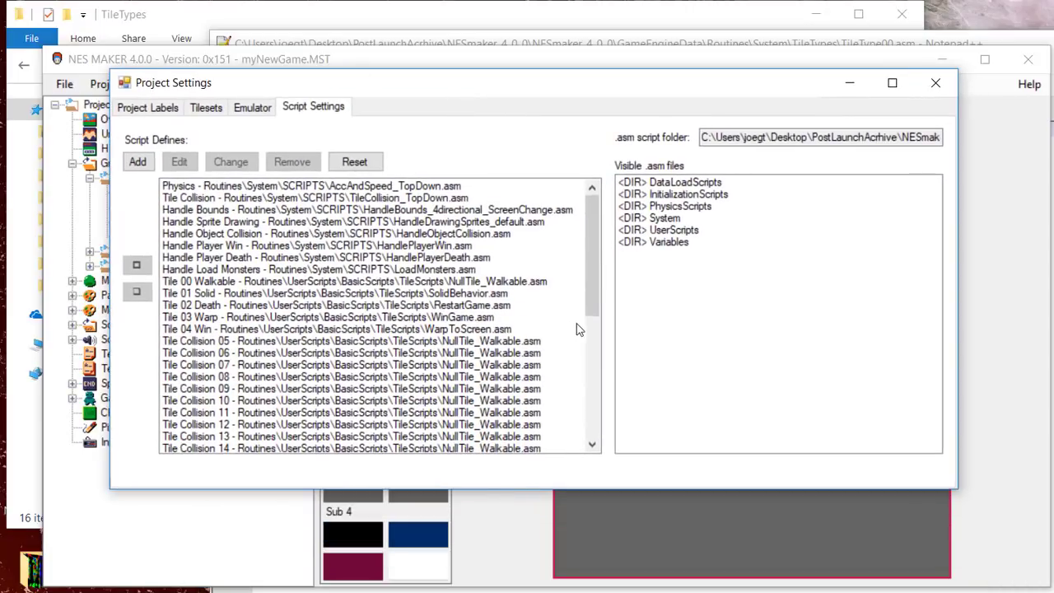
drag(591, 309, 595, 430)
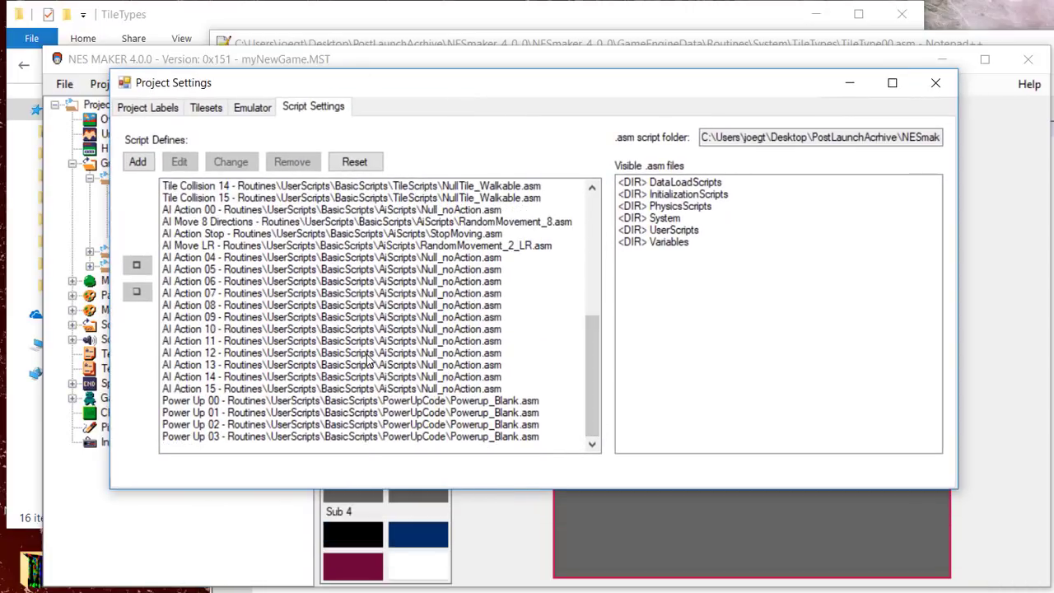
drag(591, 350, 588, 284)
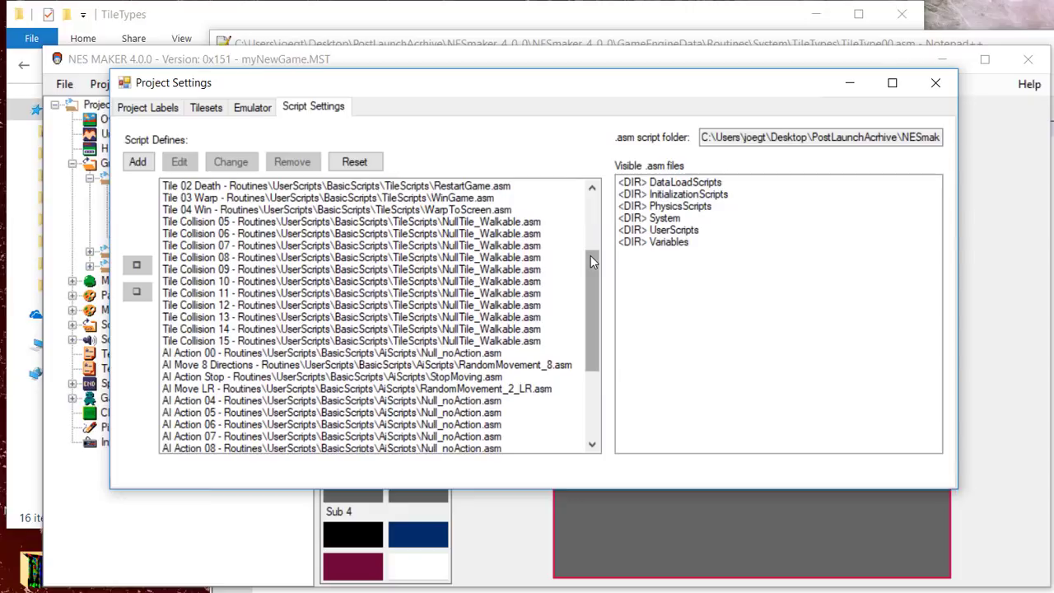
scroll(475, 211, up, 1)
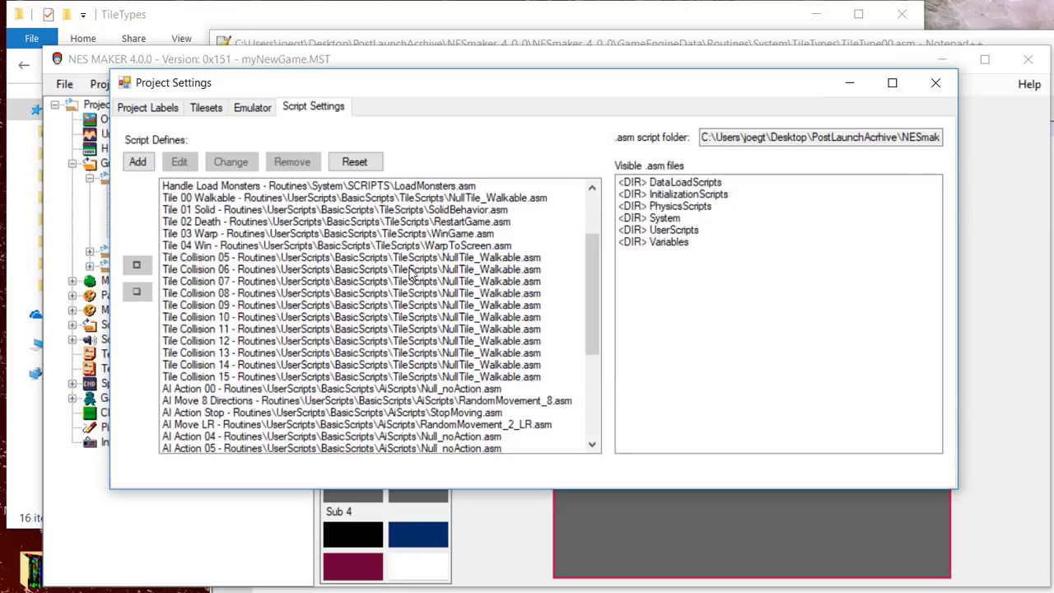
- Show the Tile Types list under Project Labels and review its first entries
click(152, 108)
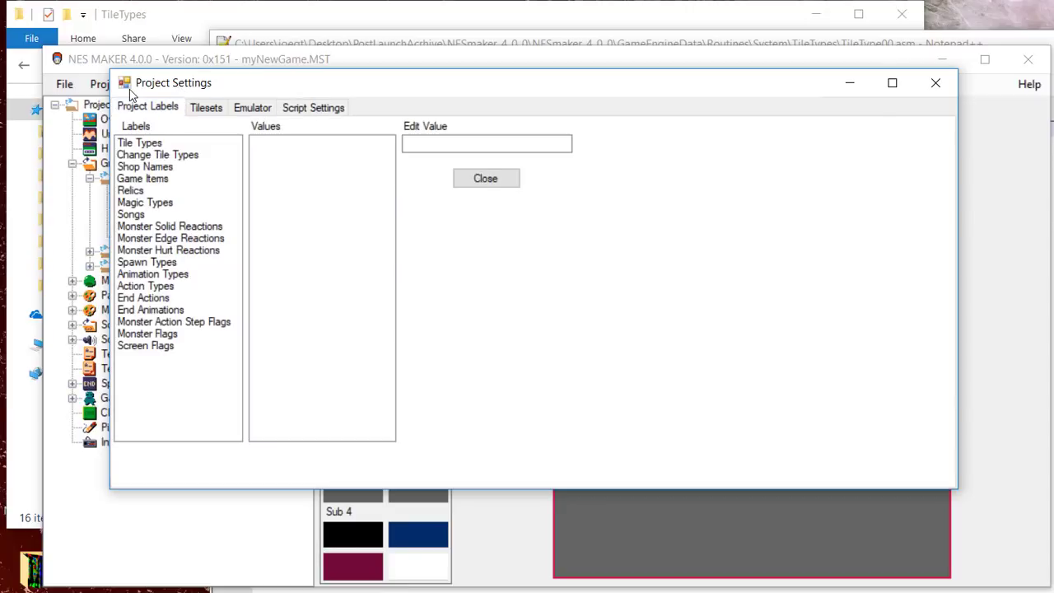
click(163, 143)
click(282, 144)
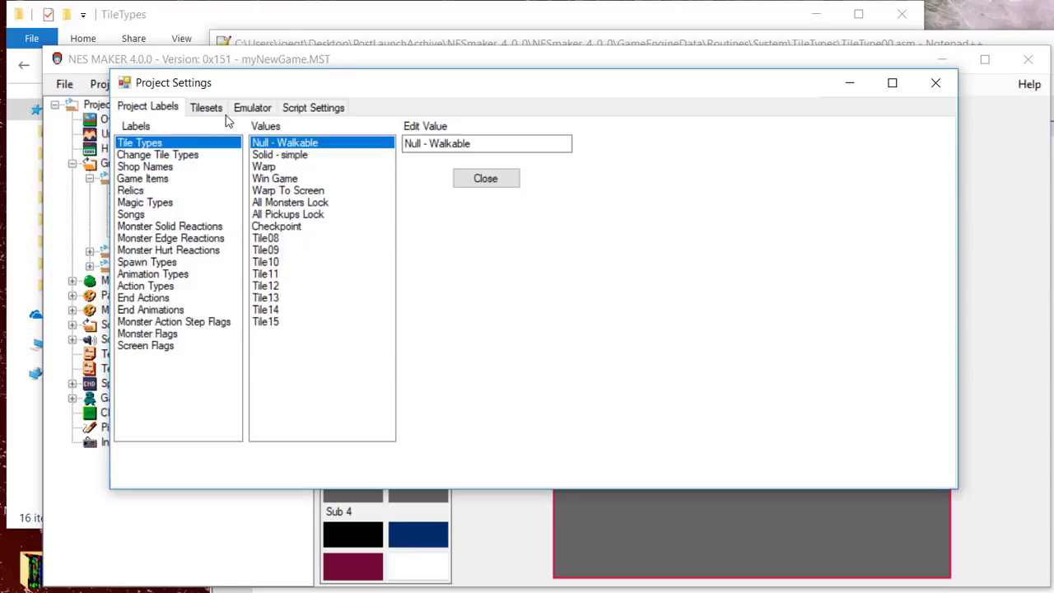
click(290, 156)
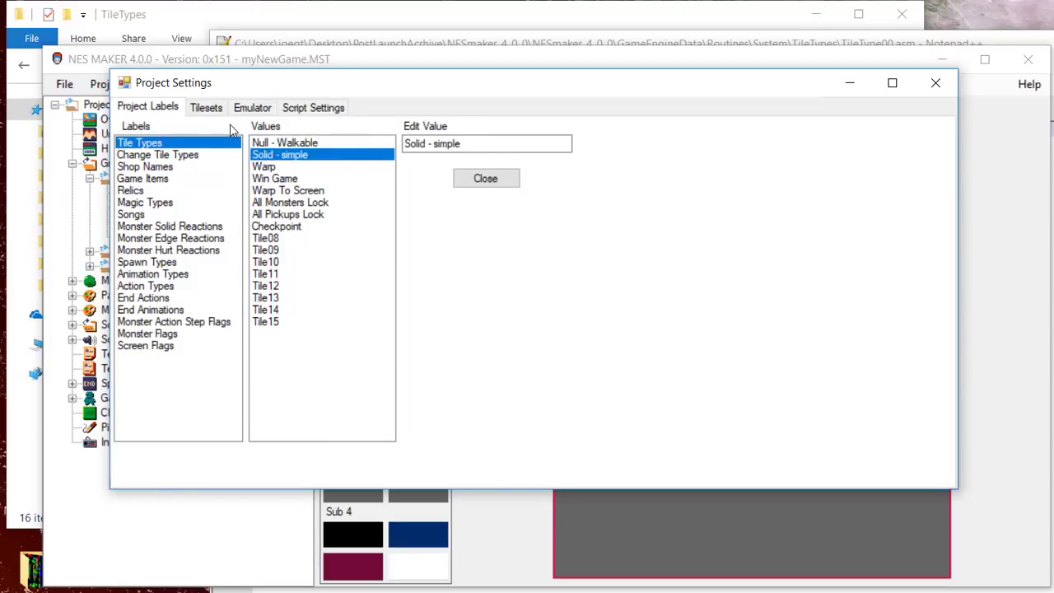
click(287, 168)
drag(362, 91, 346, 158)
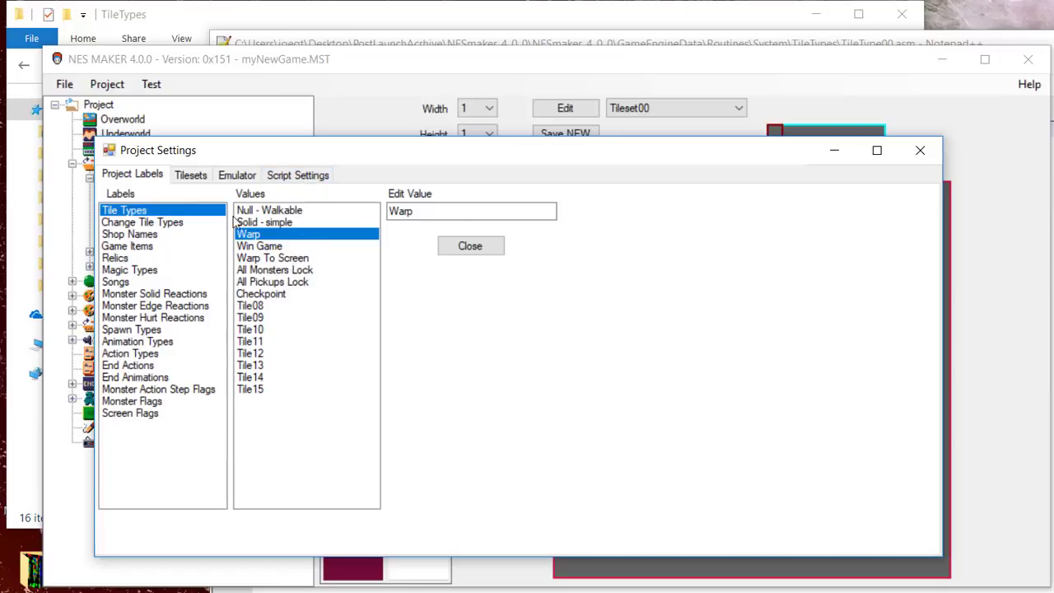
- Rename the All Monsters Lock, All Pickups Lock and Checkpoint tile types to 'unused'
click(293, 272)
drag(470, 212, 252, 165)
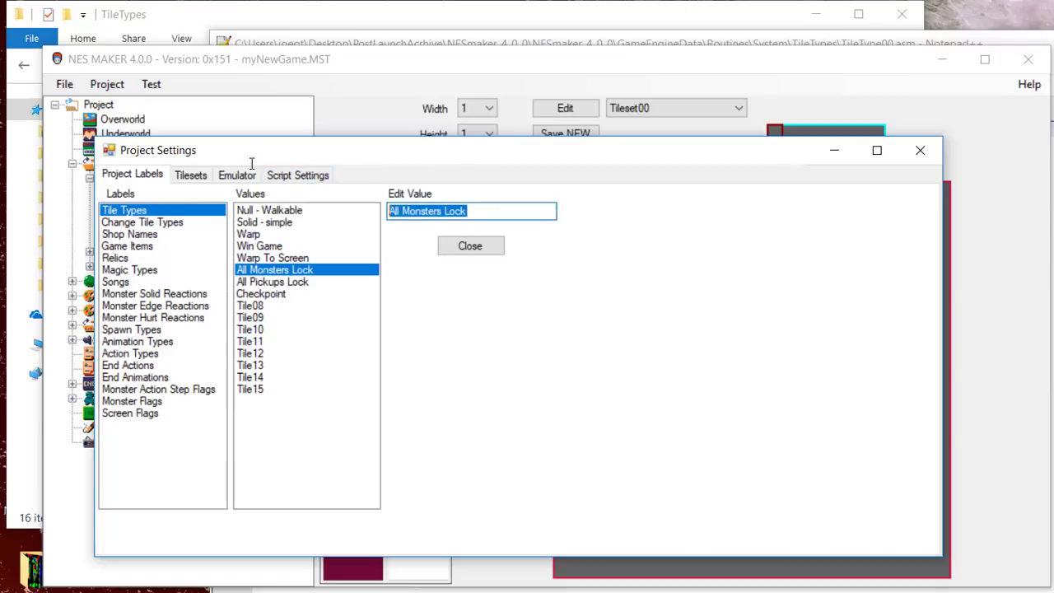
text(unused)
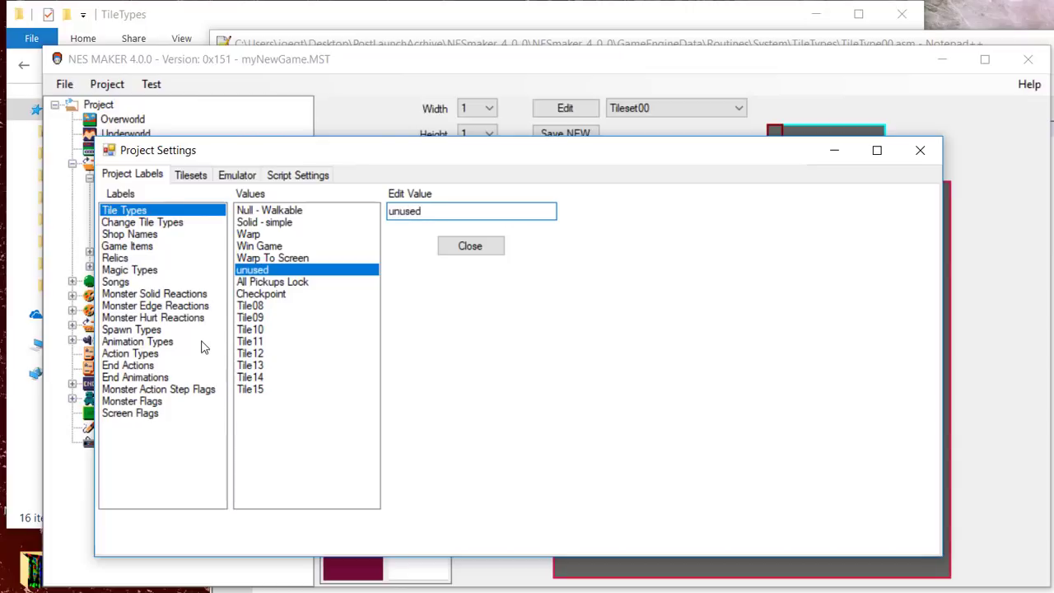
click(279, 283)
drag(491, 216, 274, 166)
text(unused)
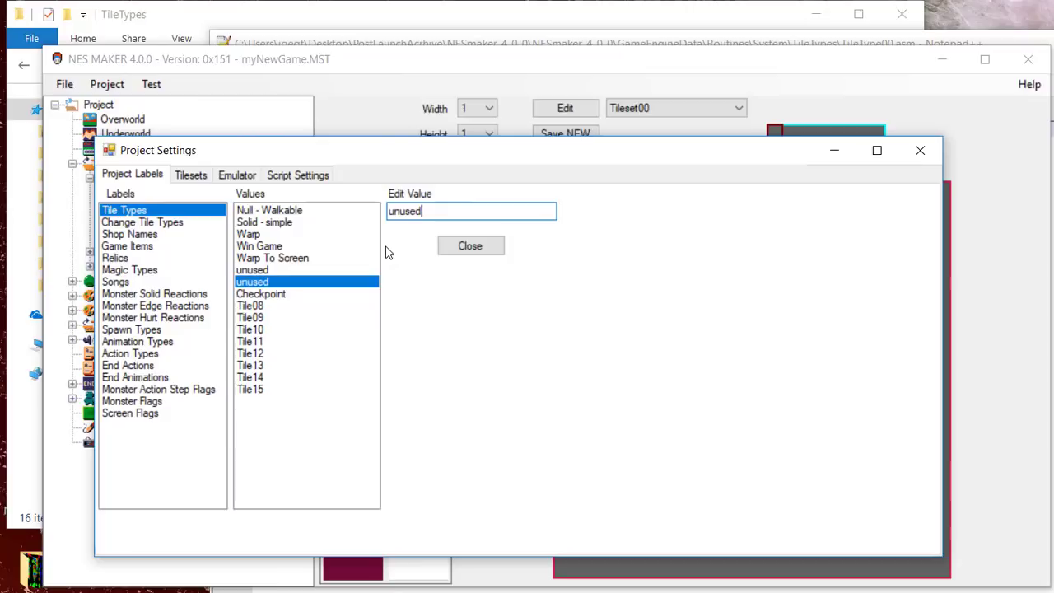
click(301, 295)
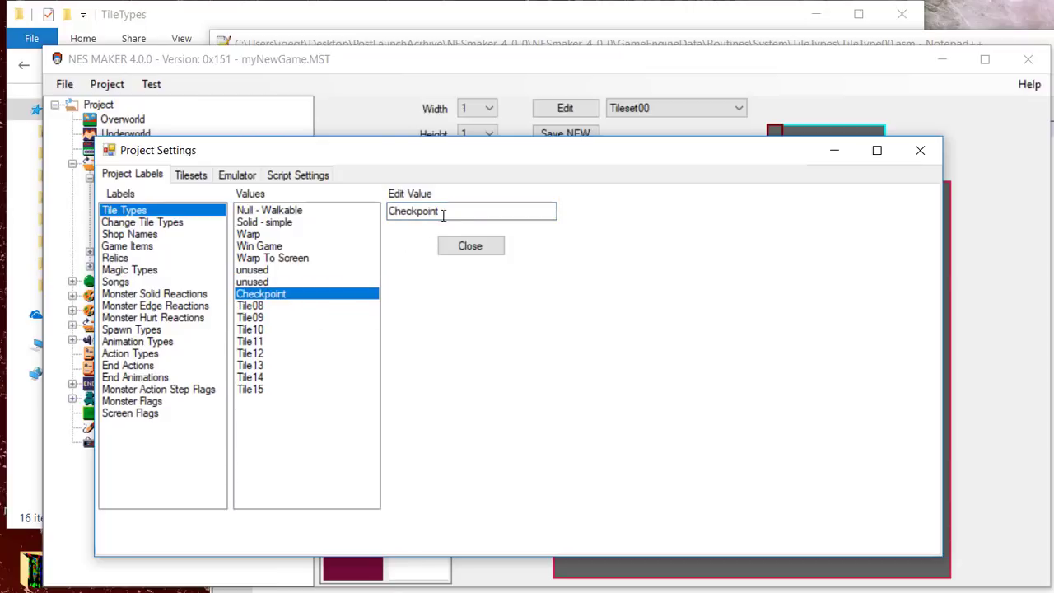
drag(443, 214, 271, 167)
text(unused)
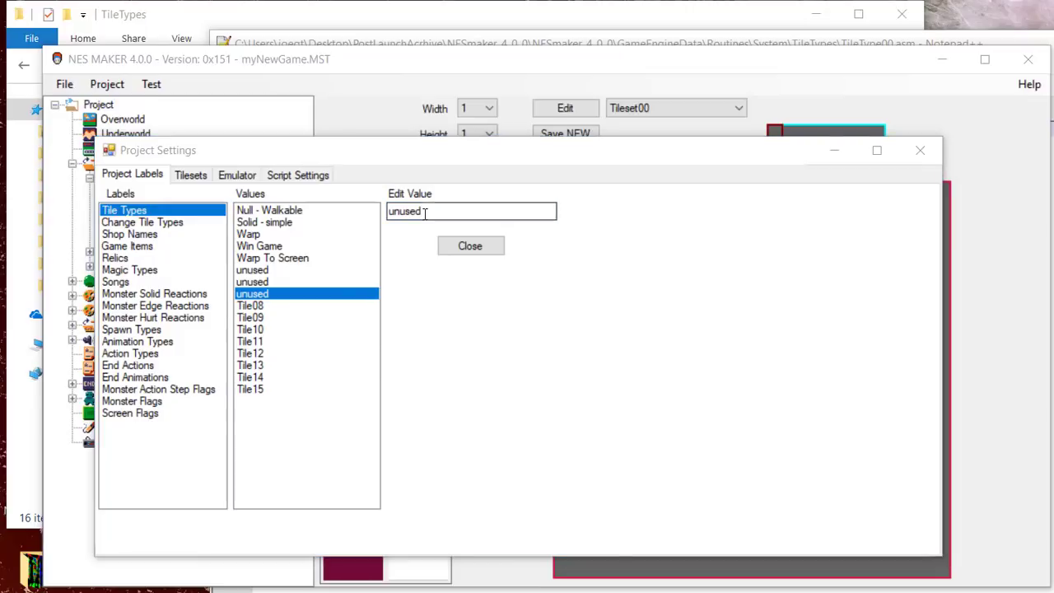
- Rename the Warp tile type to 'Death', check the nearby labels, and close Project Settings
click(272, 233)
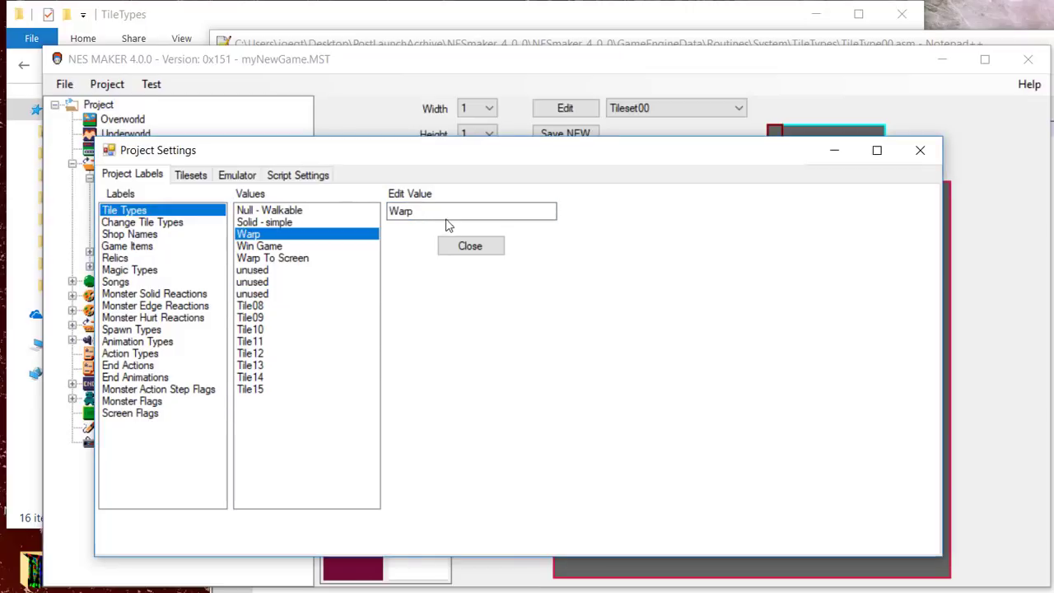
drag(461, 211, 275, 169)
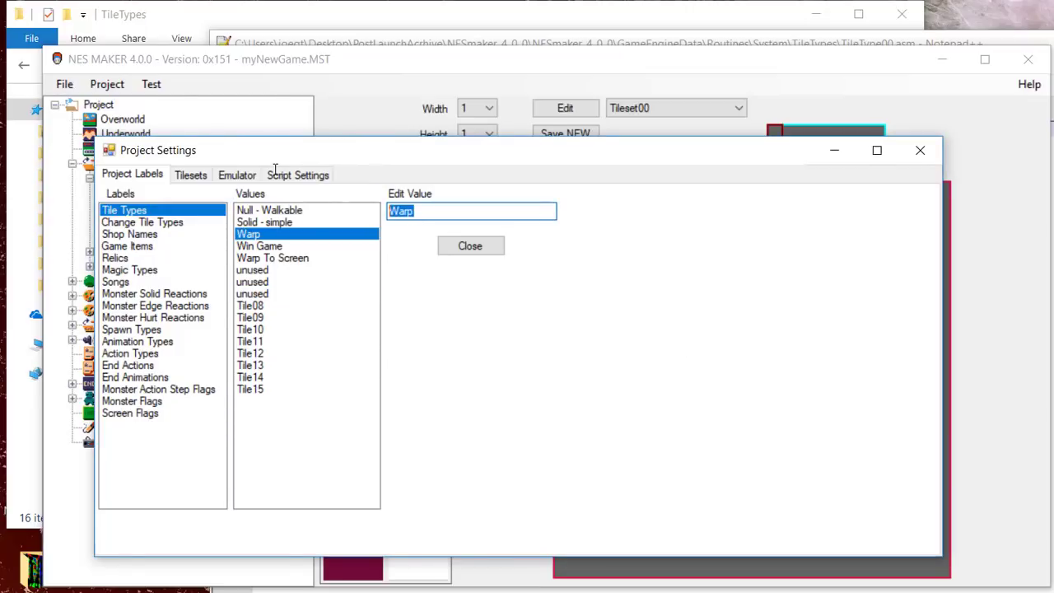
text(Death)
click(299, 260)
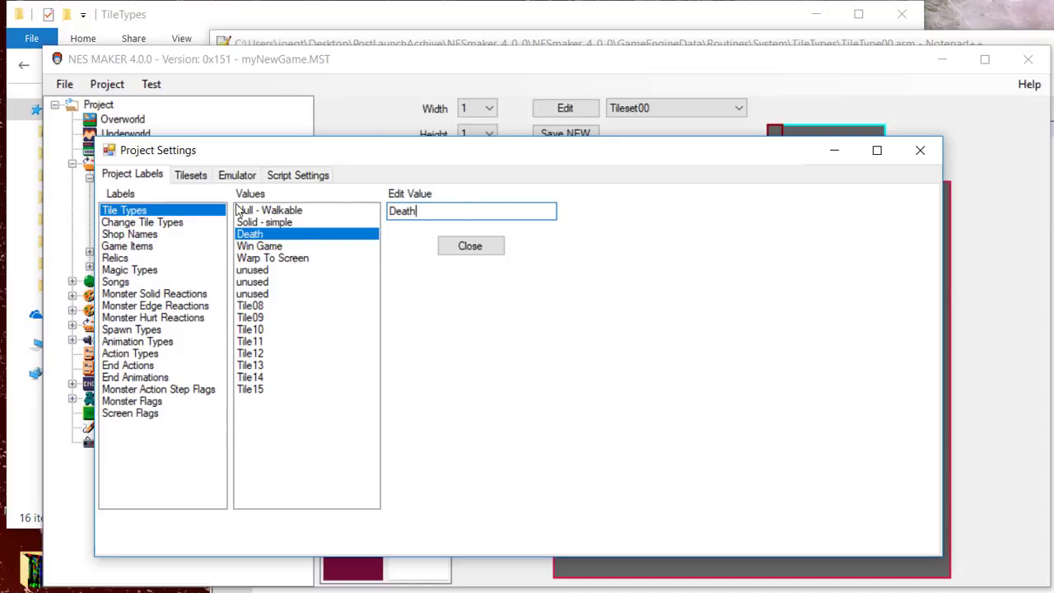
click(280, 246)
click(275, 258)
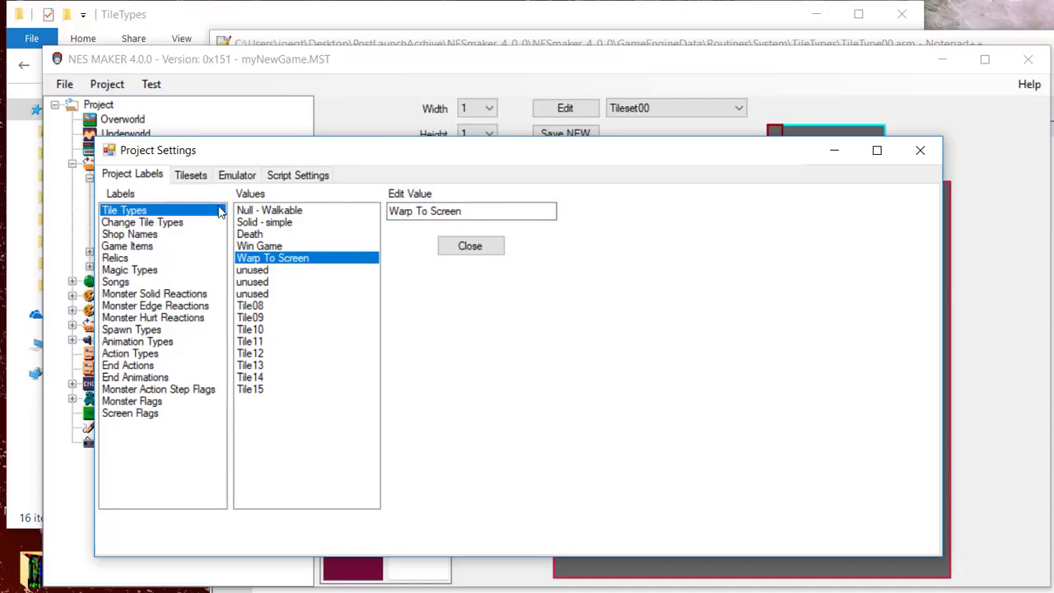
click(125, 354)
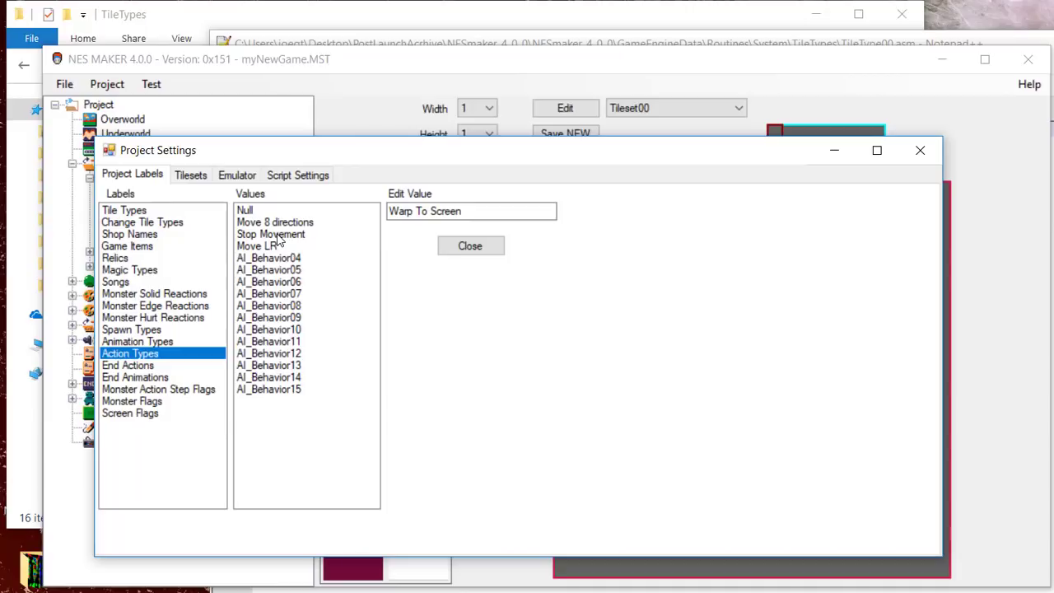
click(920, 150)
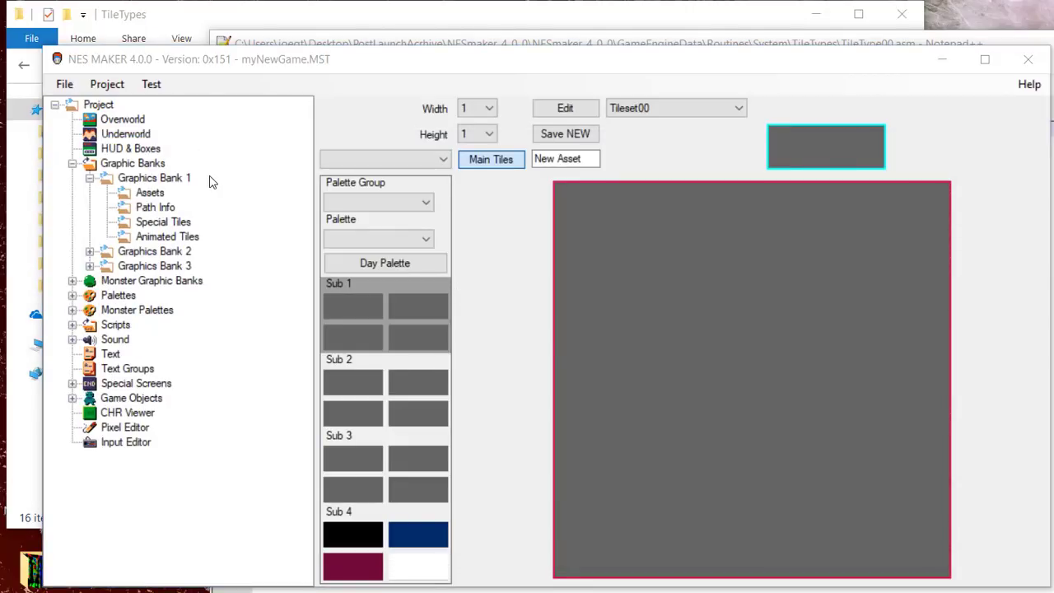
click(152, 86)
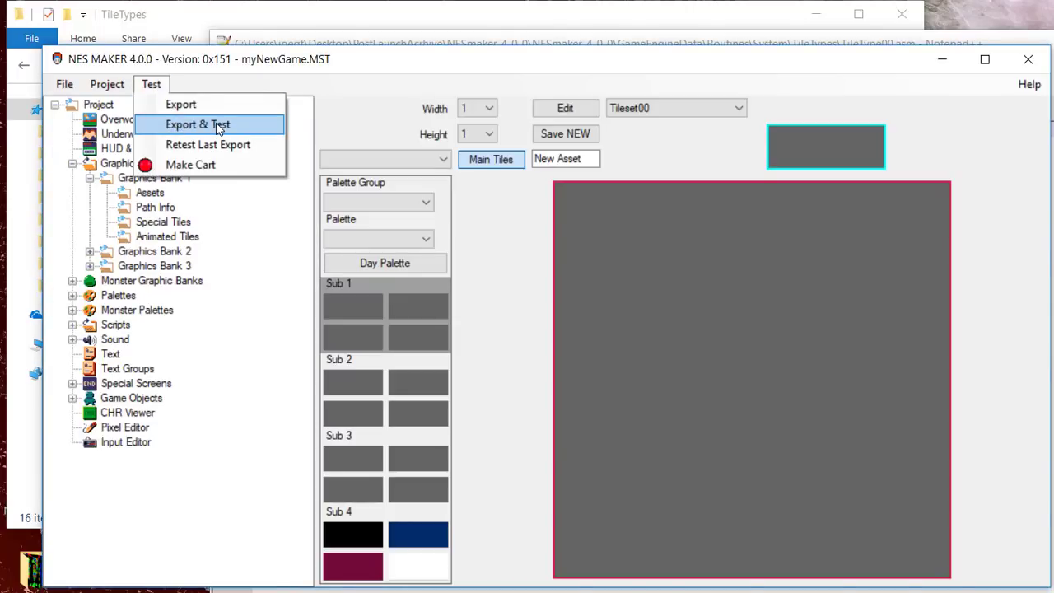
click(163, 57)
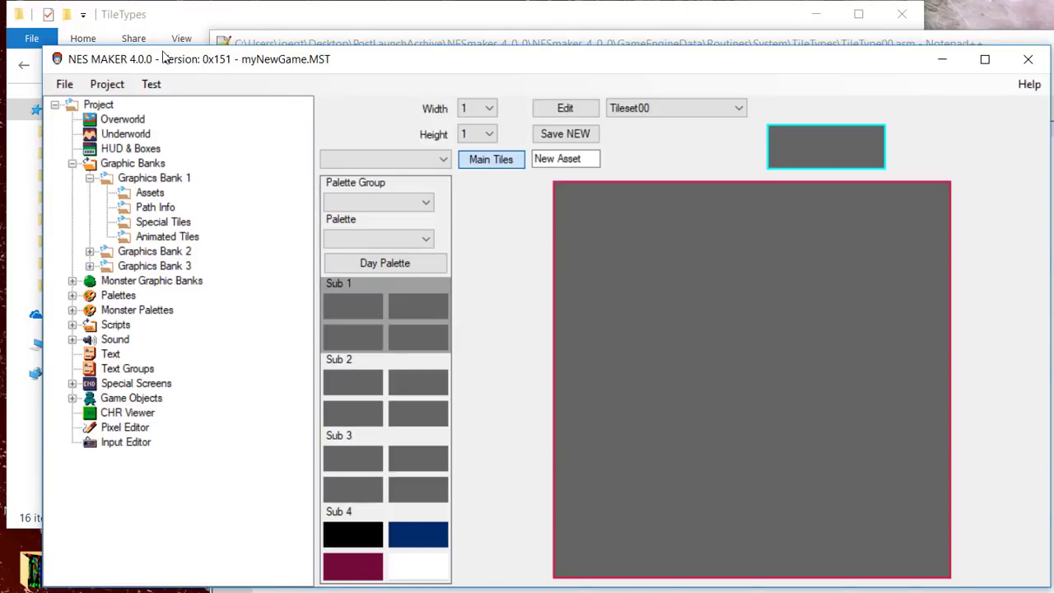
- Set the test emulator to fceux.exe from Desktop\NESstuff\FCEUX in Project Settings
click(122, 91)
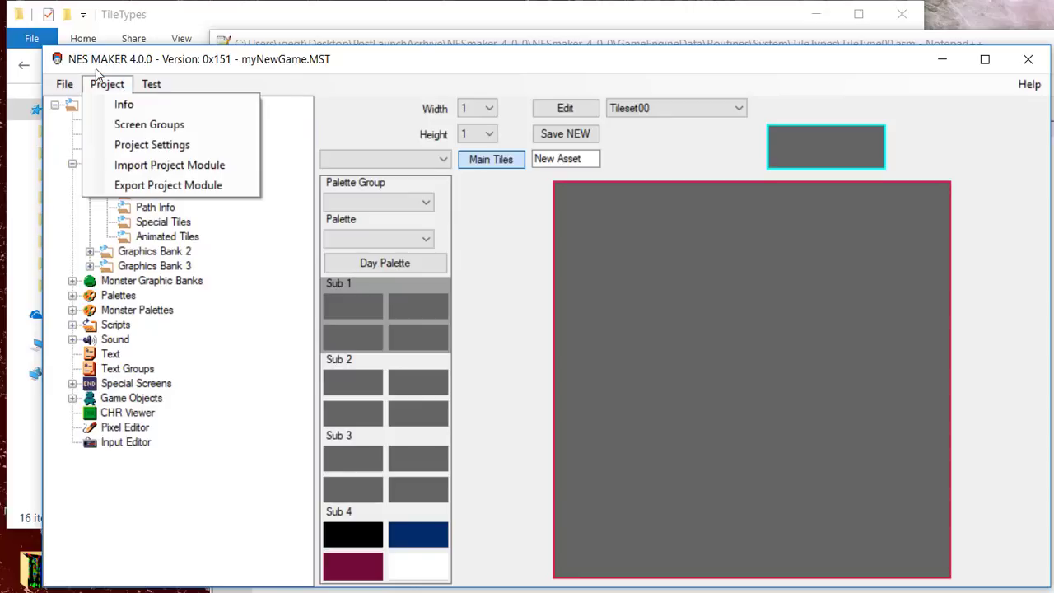
click(111, 122)
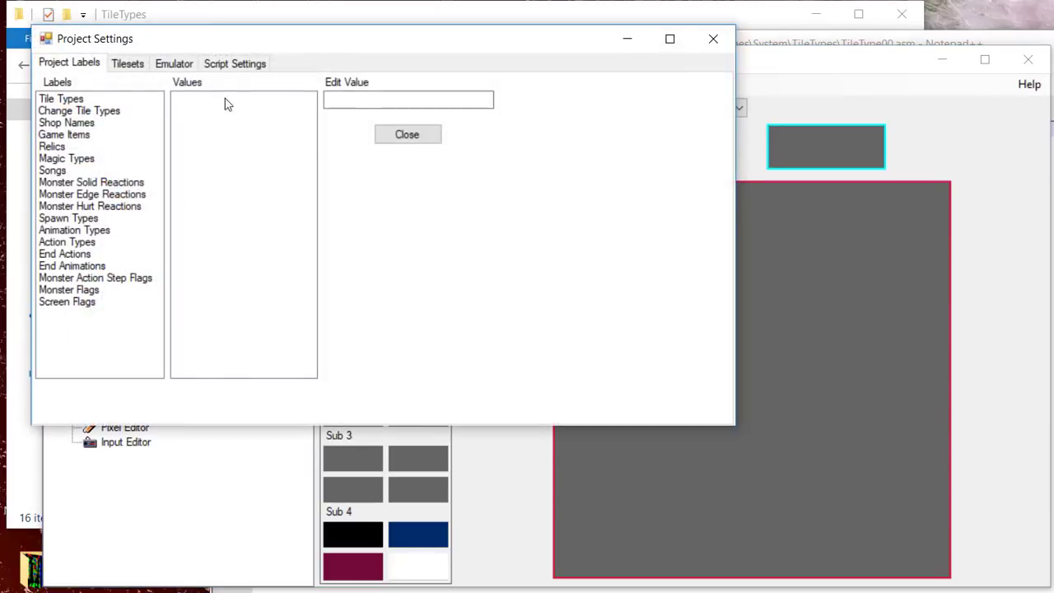
click(174, 64)
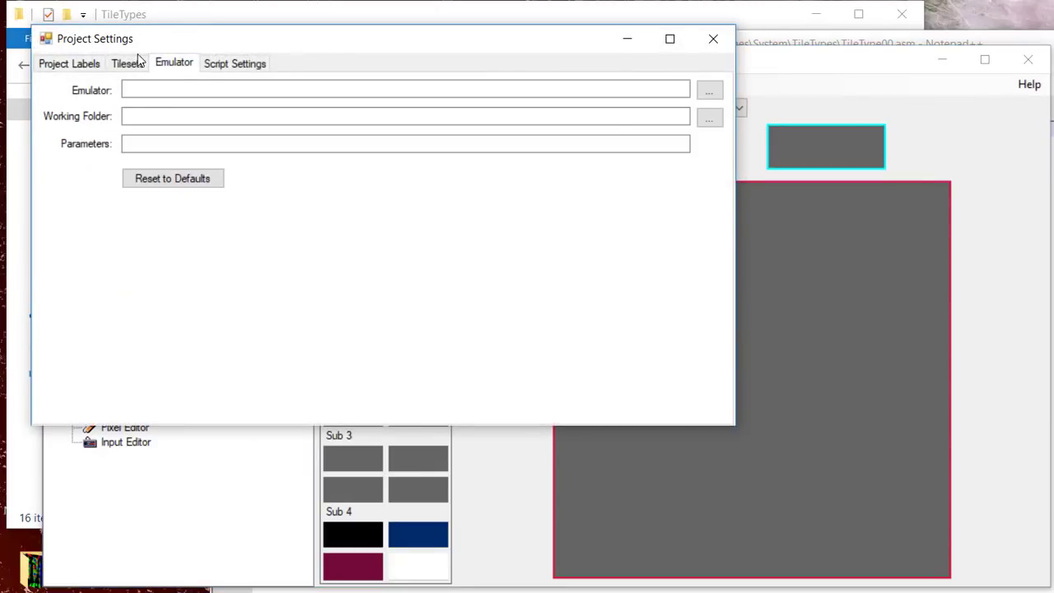
click(709, 91)
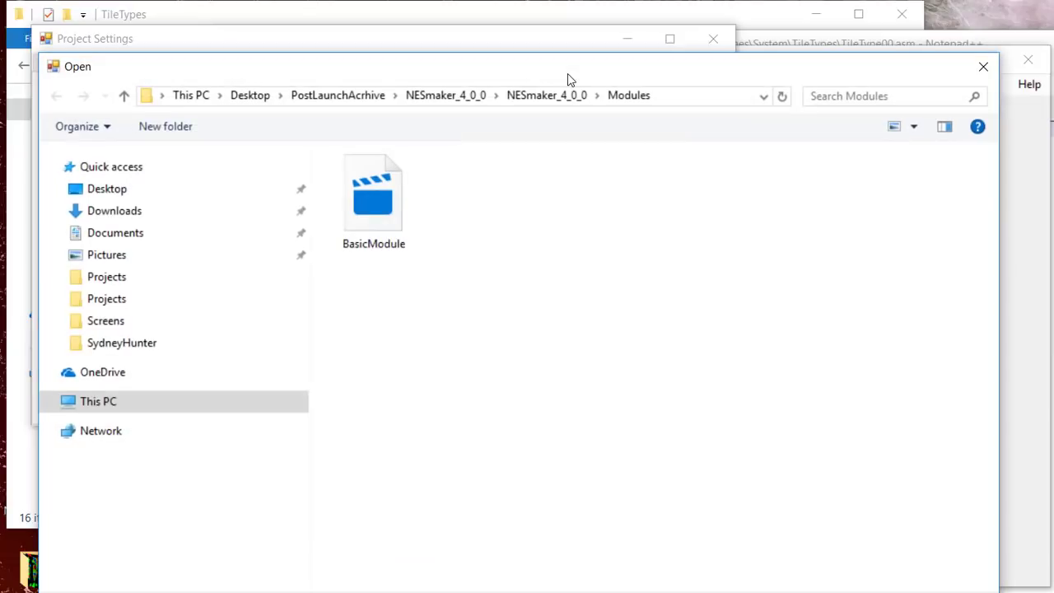
click(108, 188)
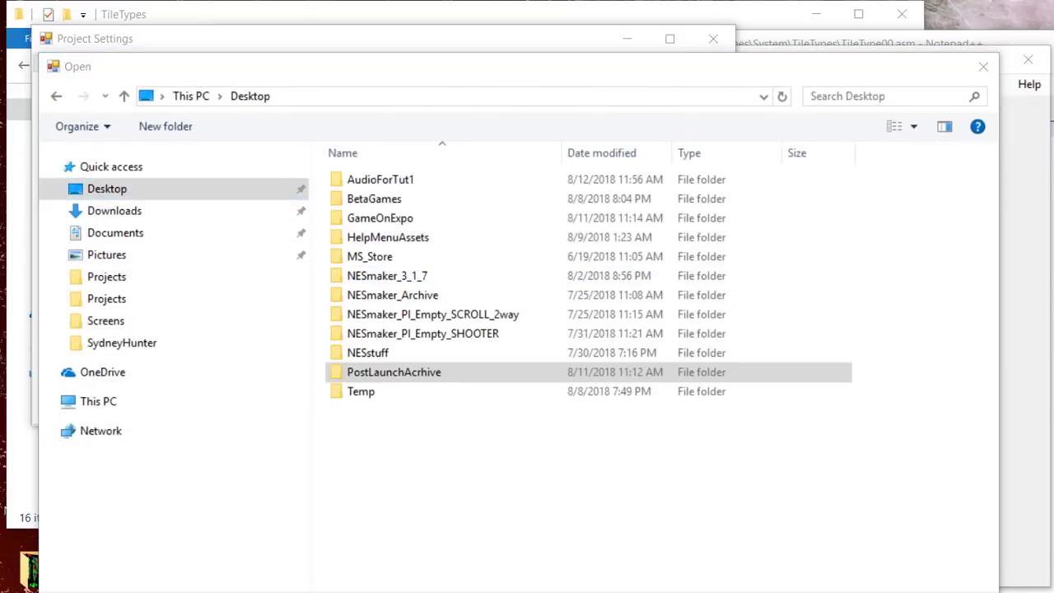
double_click(353, 355)
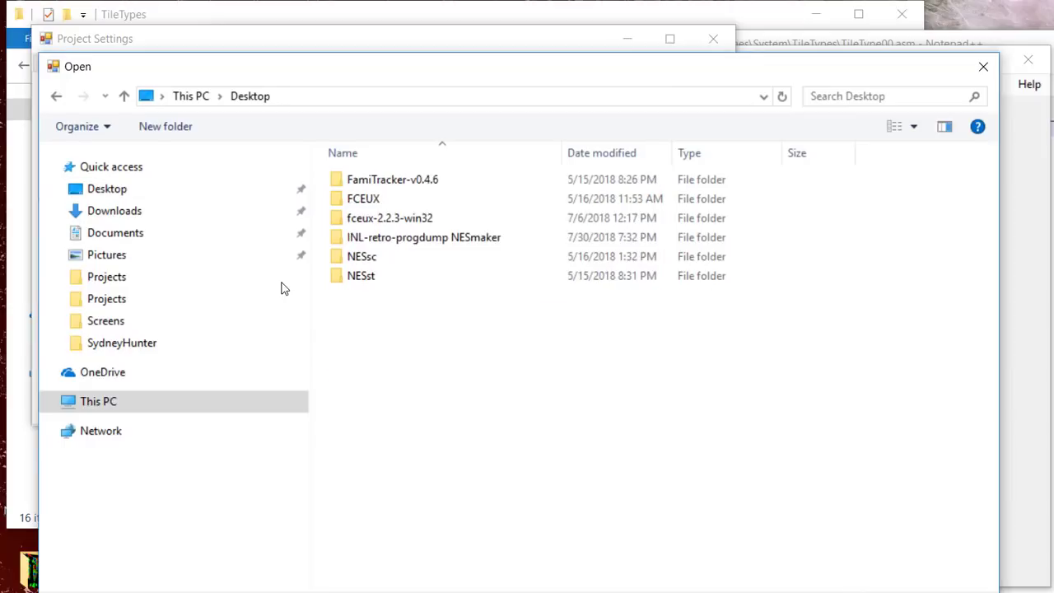
double_click(360, 200)
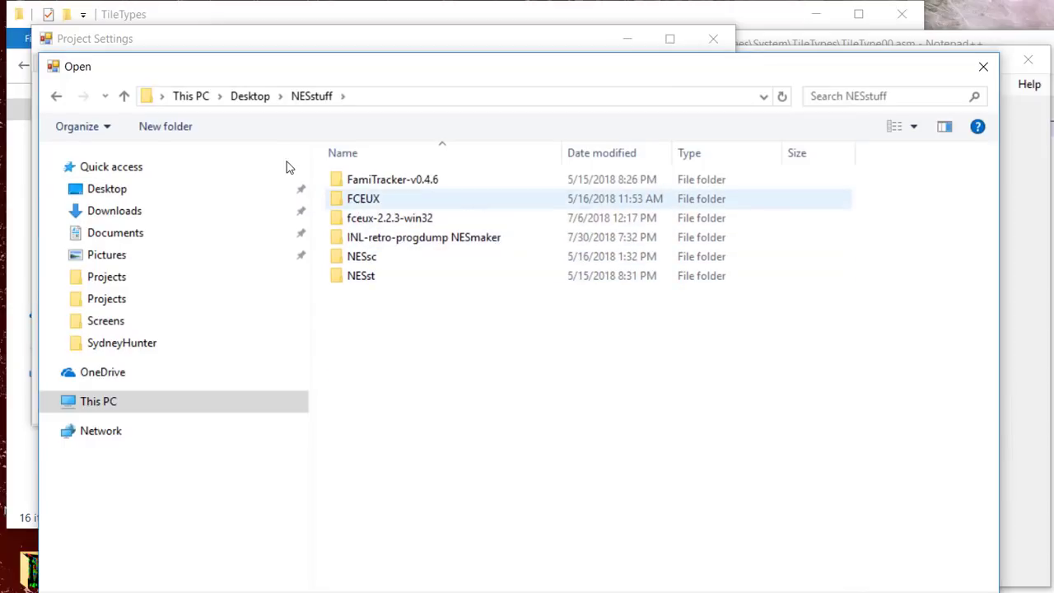
double_click(356, 410)
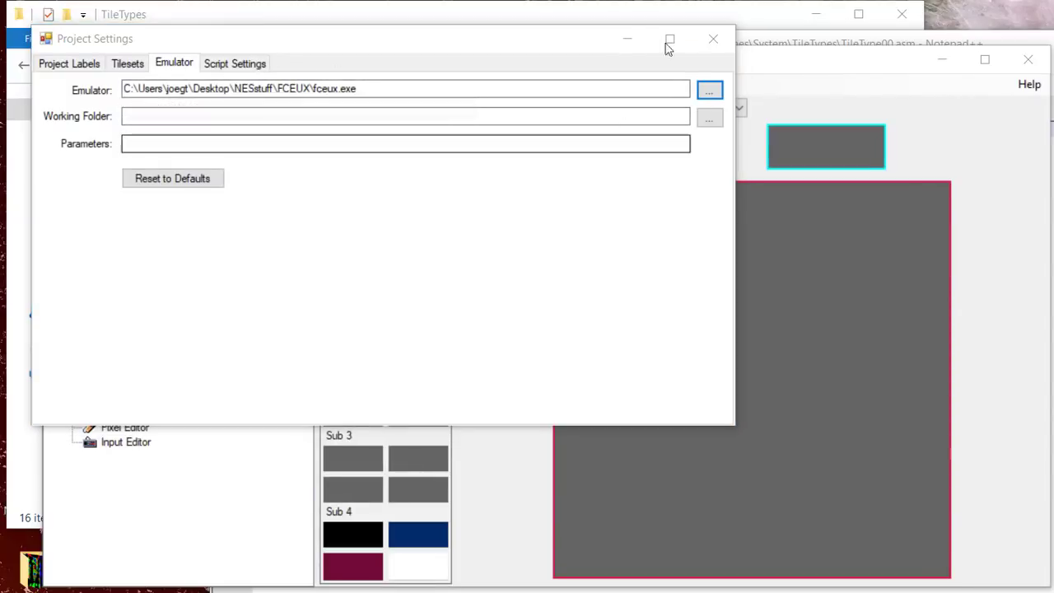
- Set GameEngineData as the emulator's working folder with game.nes as the parameter
click(709, 118)
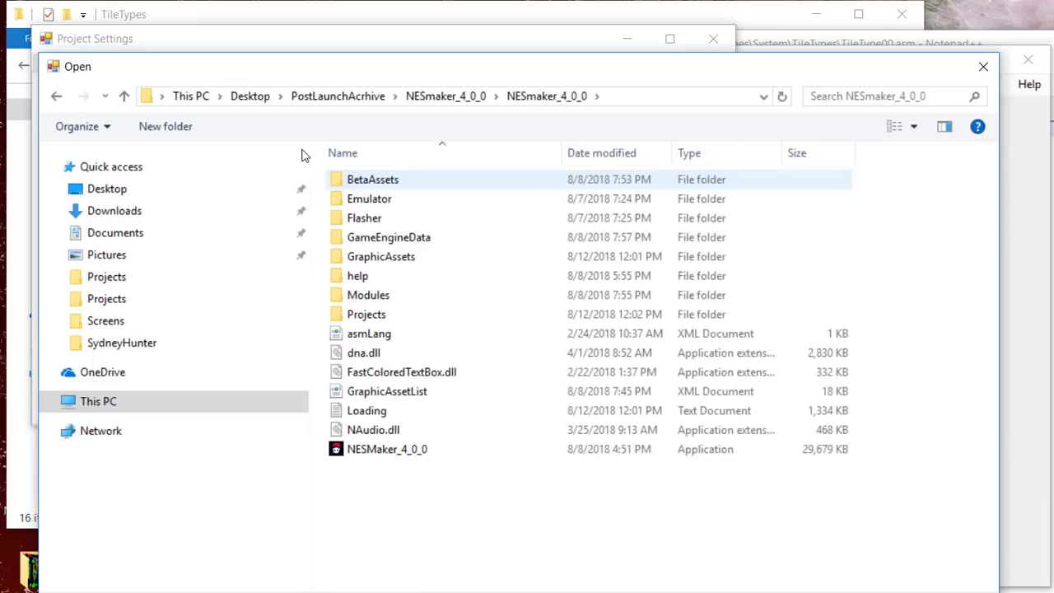
double_click(367, 237)
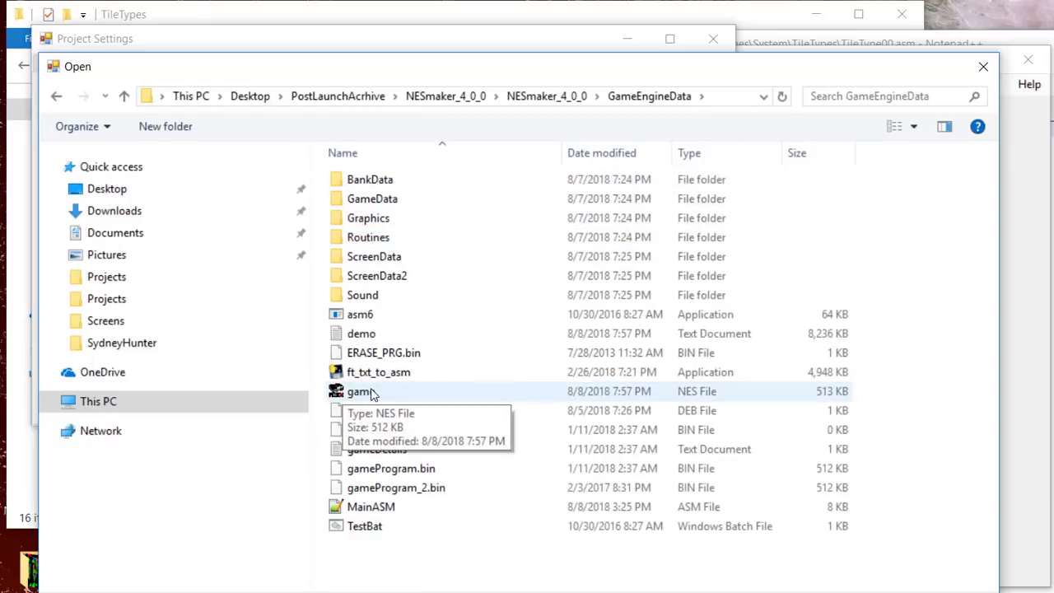
click(370, 393)
key(Return)
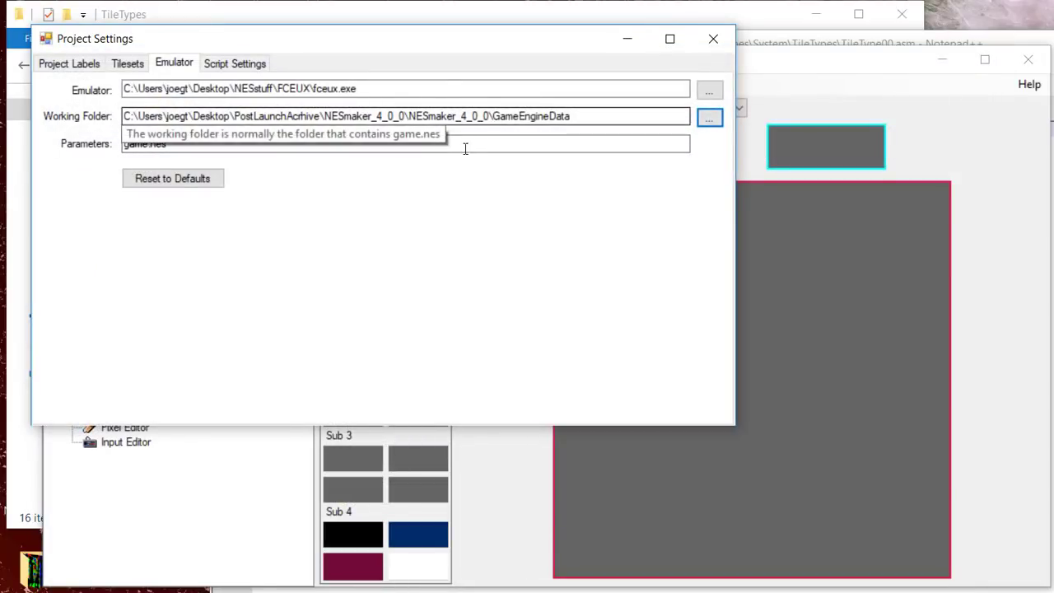
- Close Project Settings and run Export & Test to launch the game in FCEUX
click(713, 40)
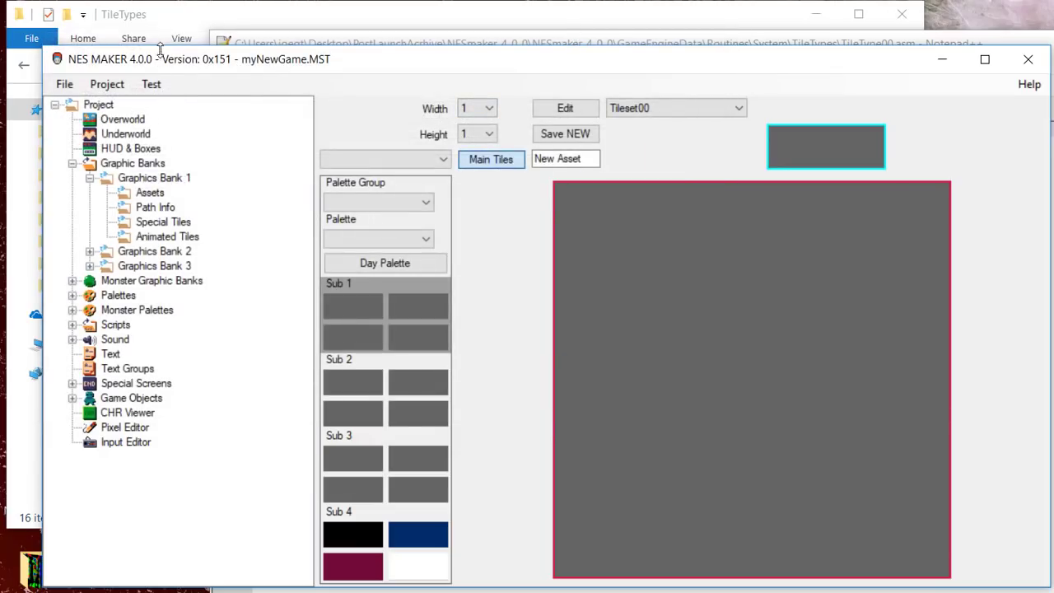
click(150, 84)
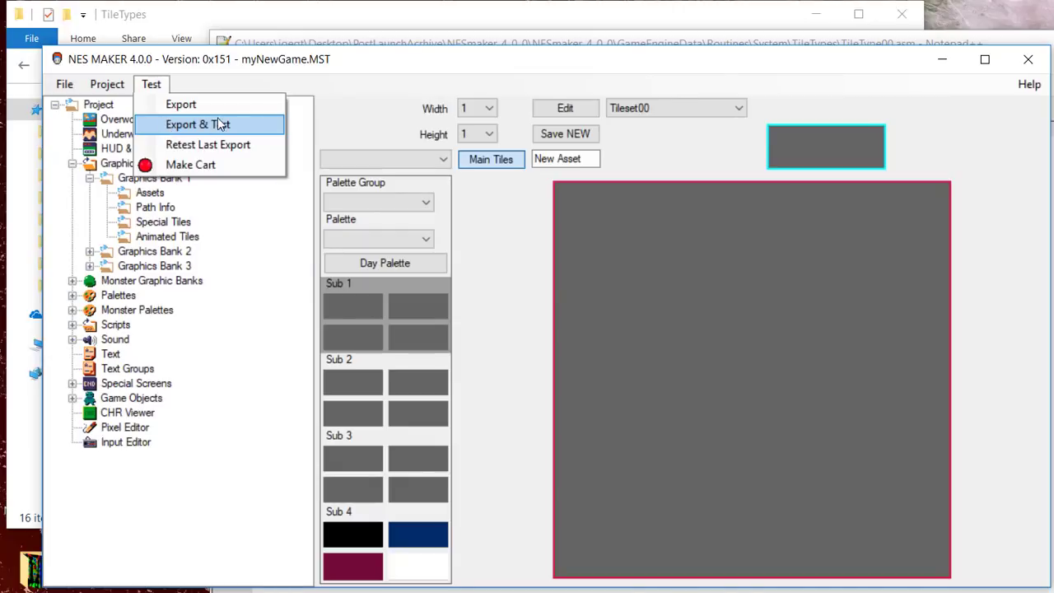
click(239, 66)
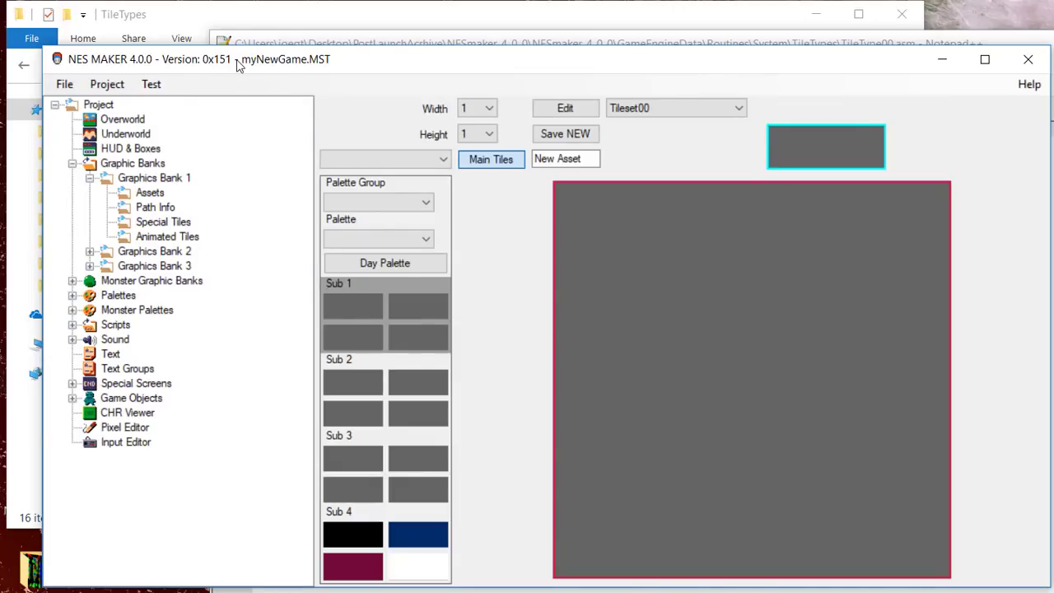